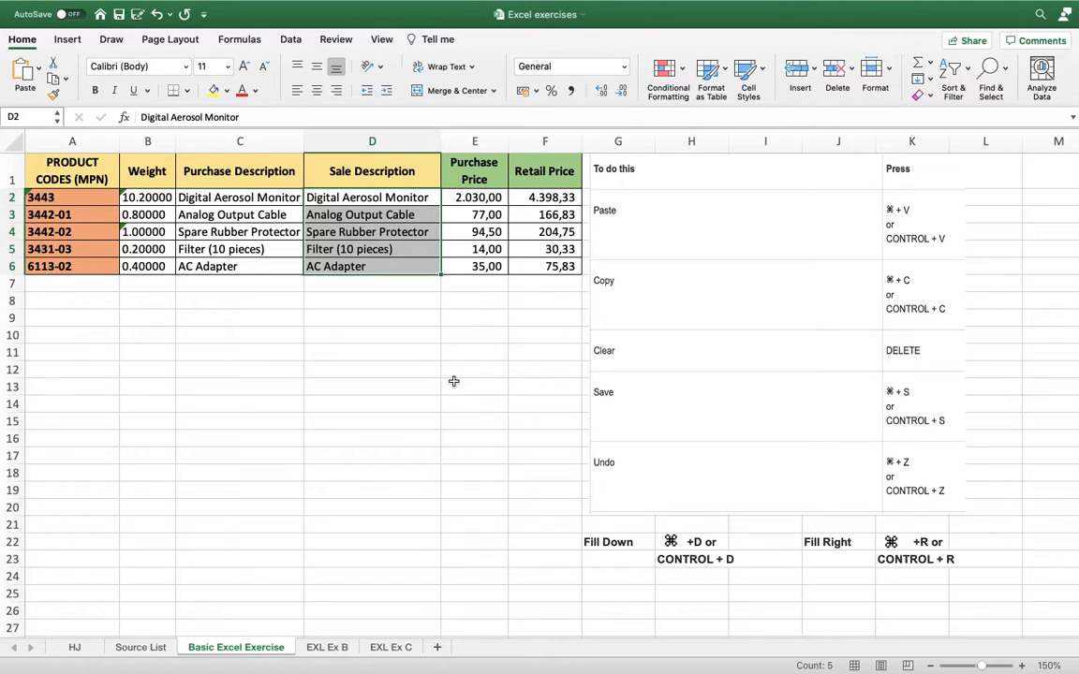
Copy the sale descriptions in D2:D6 and paste them into the same column starting at D9.
key("Left")
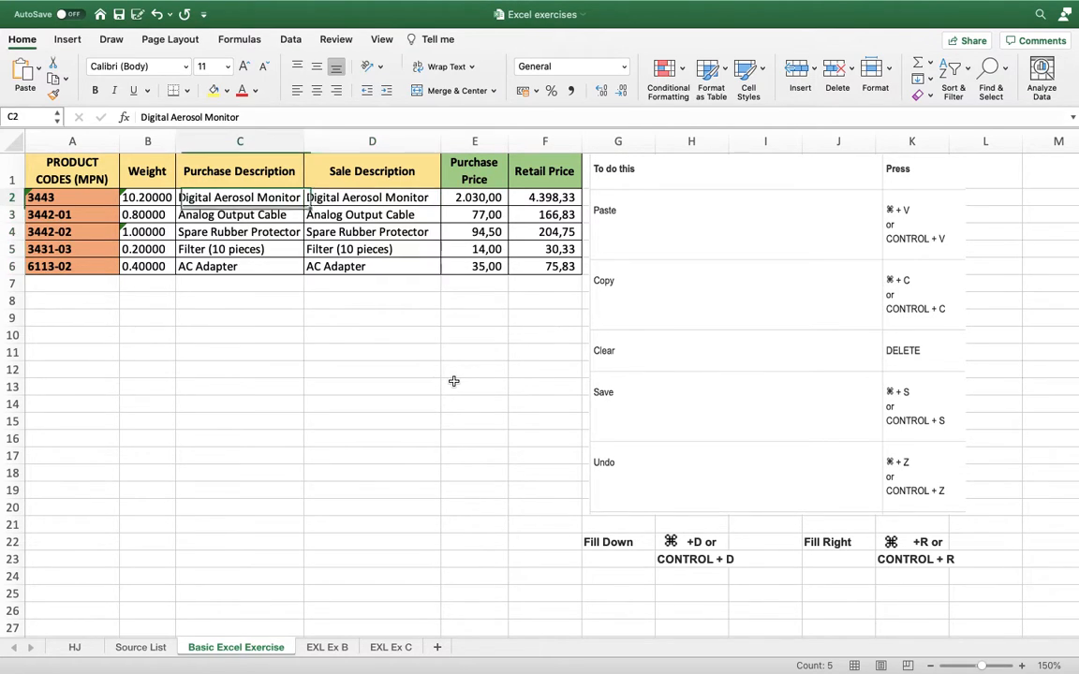
key("Right")
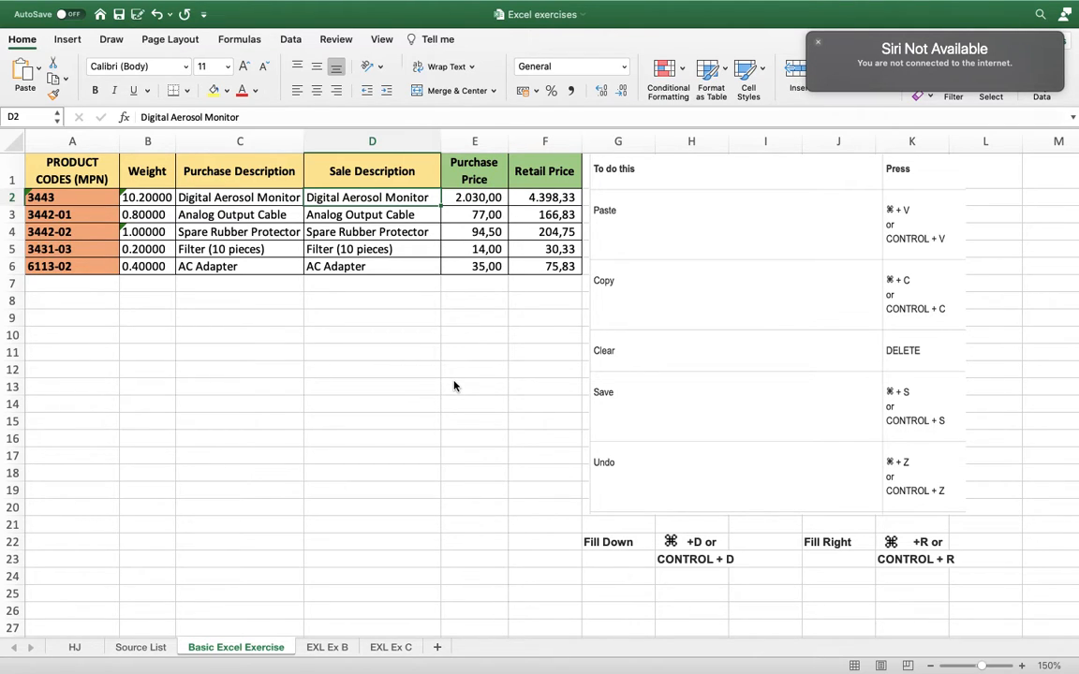
left_click(817, 42)
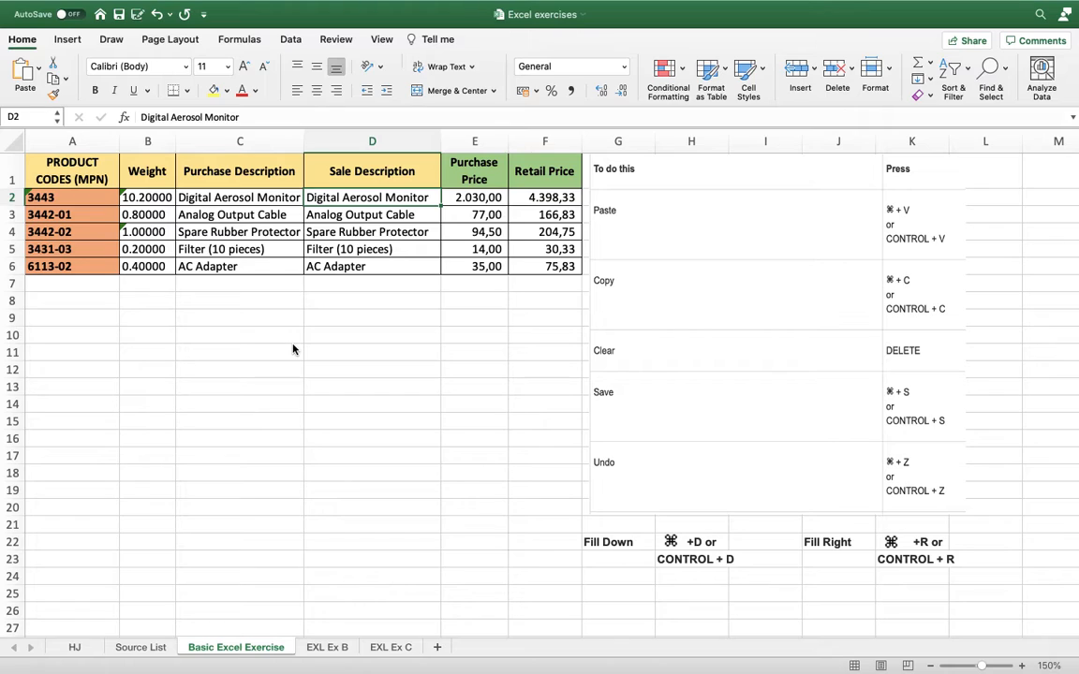
key("shift+Down")
key("shift+Down")
key("shift+Down")
key("shift+Down")
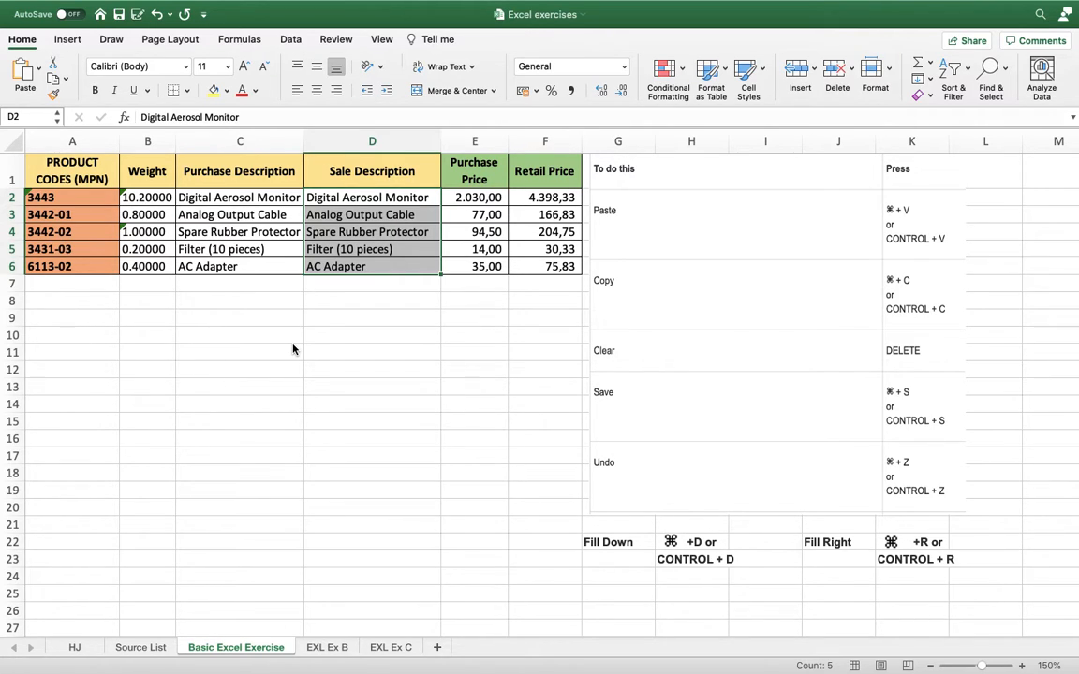
key("super+c")
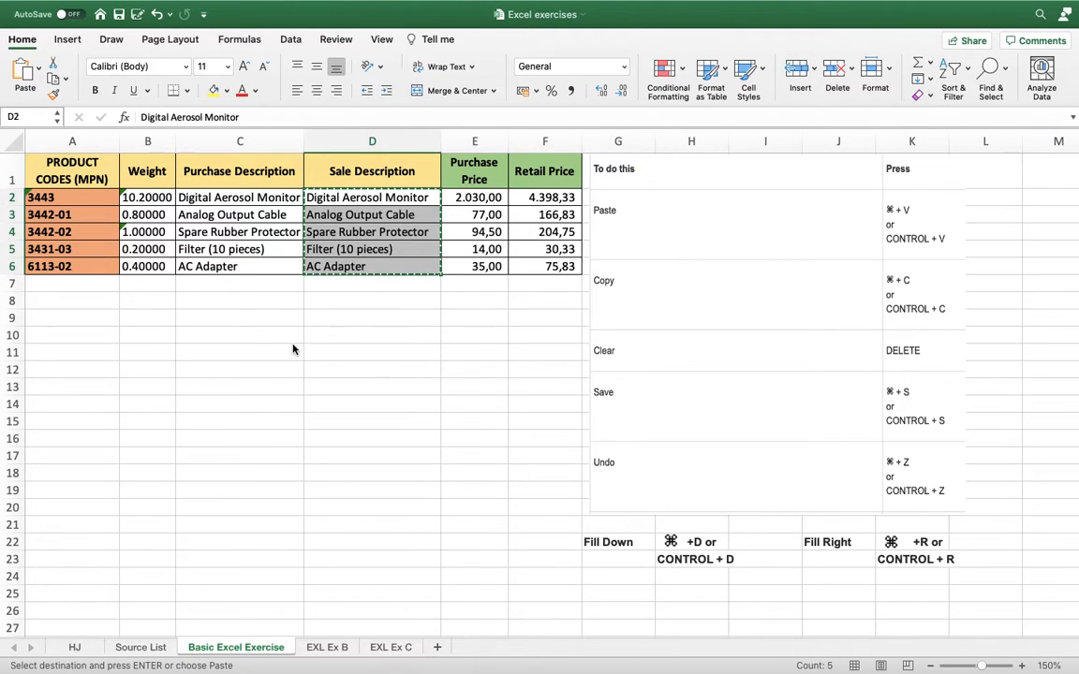
left_click(354, 316)
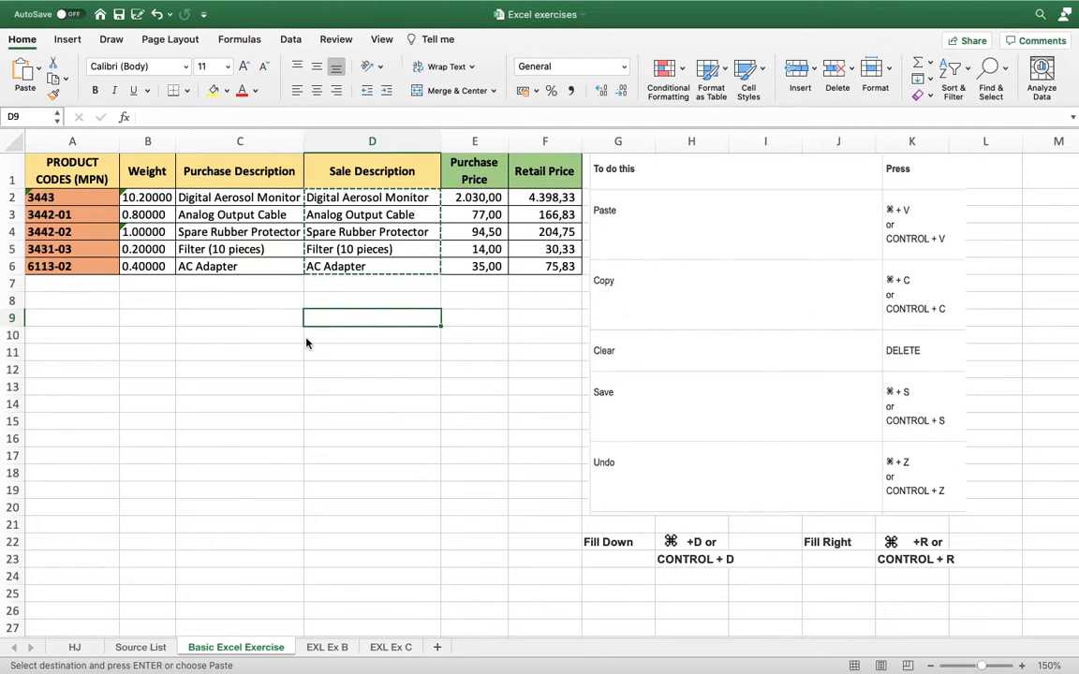
key("super+v")
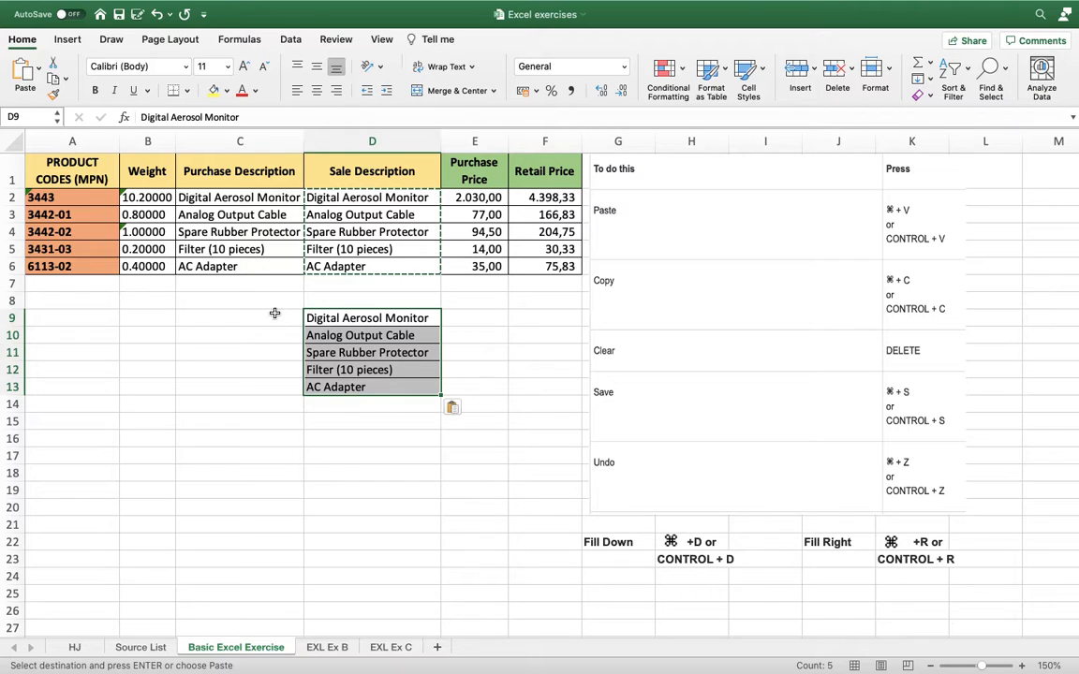
Clear the pasted Digital Aerosol Monitor entry in D9 and undo the clearing.
left_click(275, 312)
key("Down")
key("Right")
key("Up")
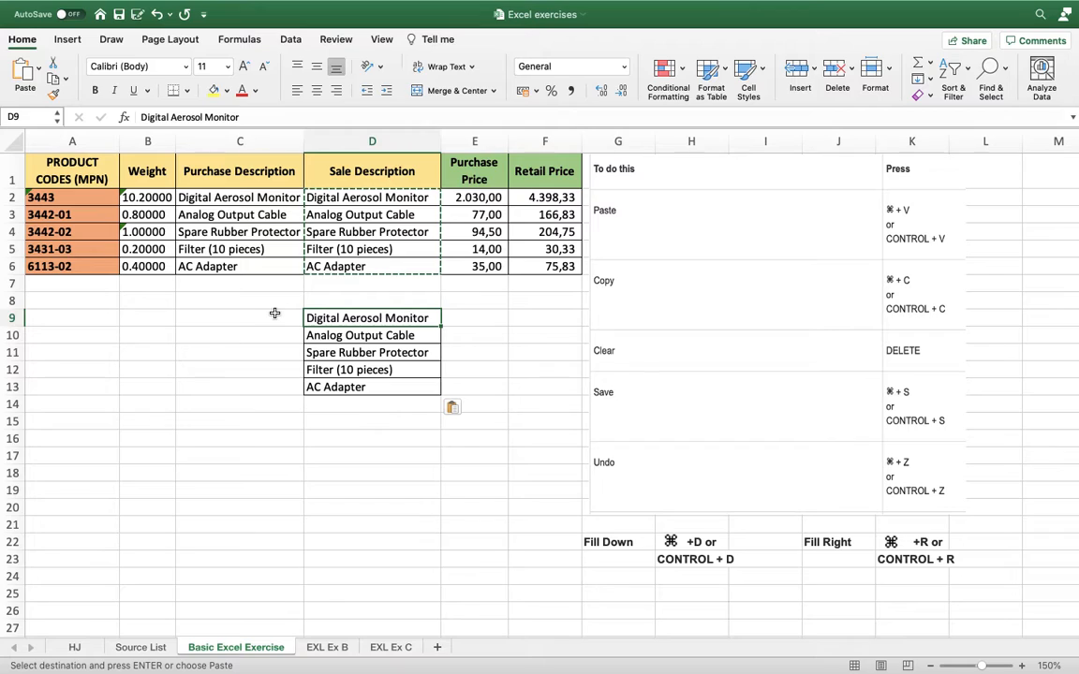
key("Delete")
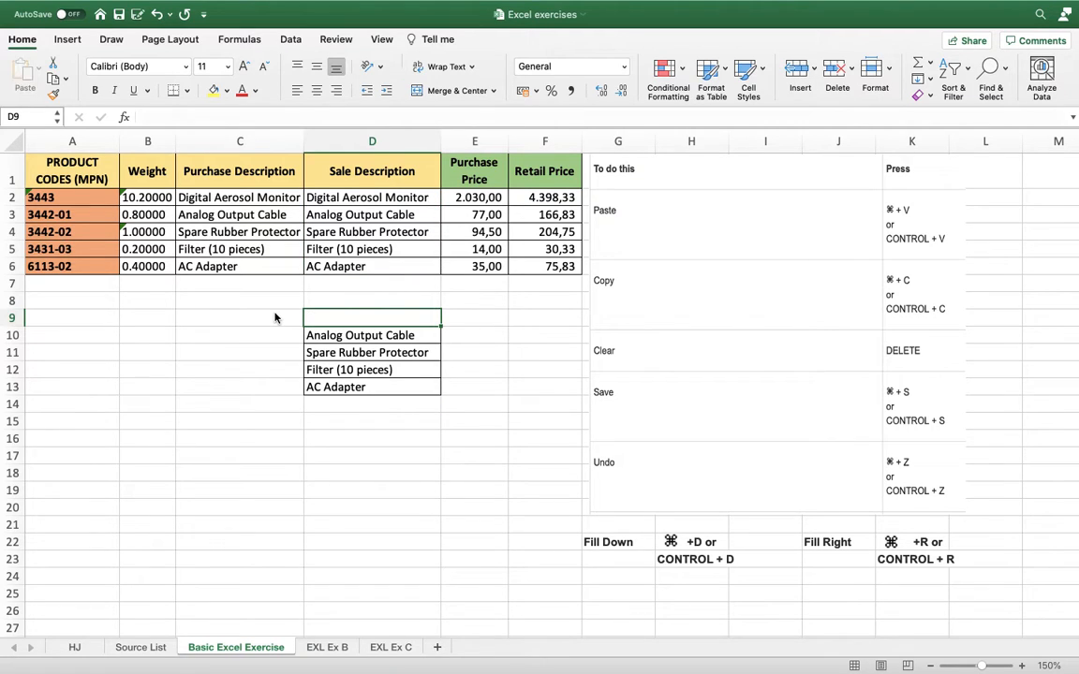
key("Up")
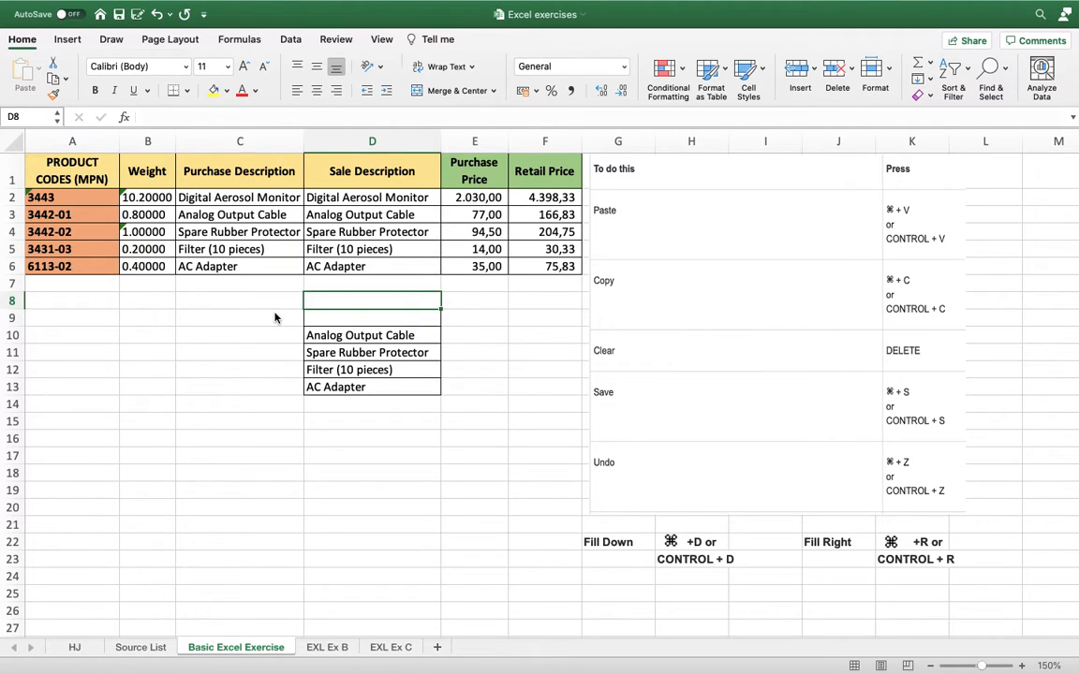
key("Down")
key("super+z")
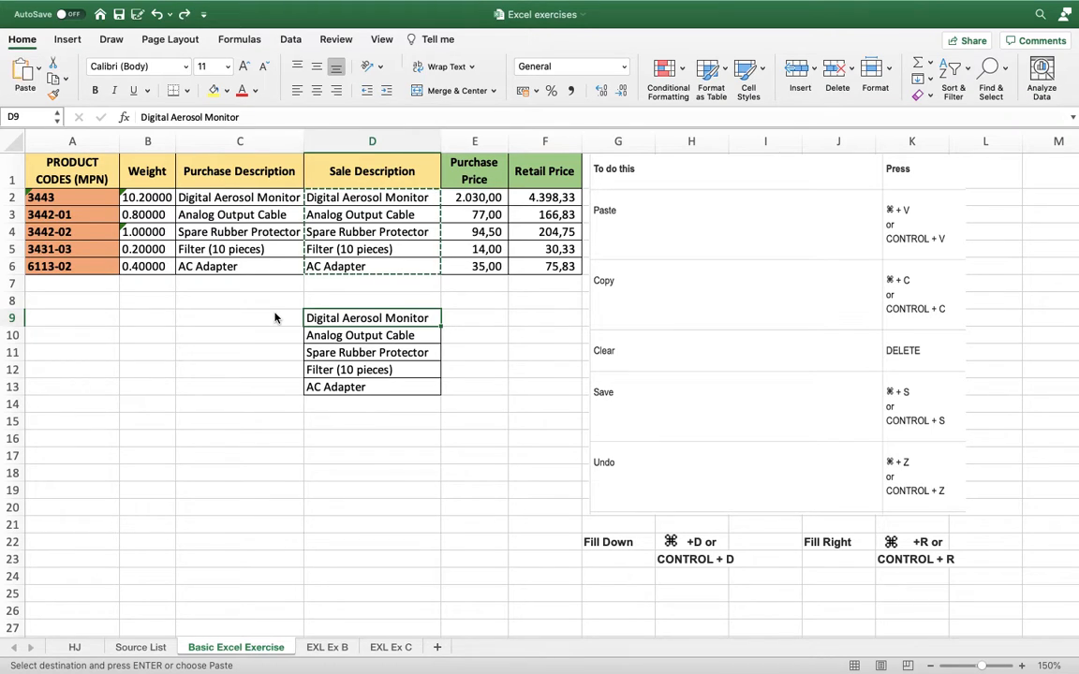
Clear D9 and the rest of the pasted descriptions down to D13, and undo both clearings.
key("Up")
key("Down")
key("Delete")
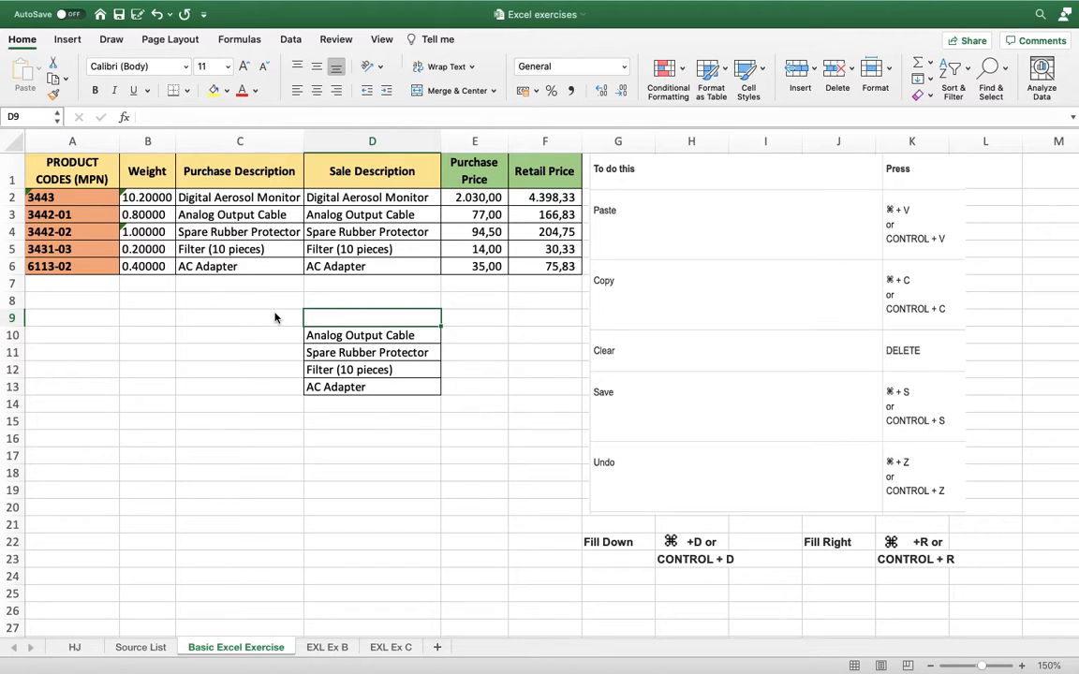
key("shift+Down")
key("shift+Down")
key("shift+Down")
key("shift+Down")
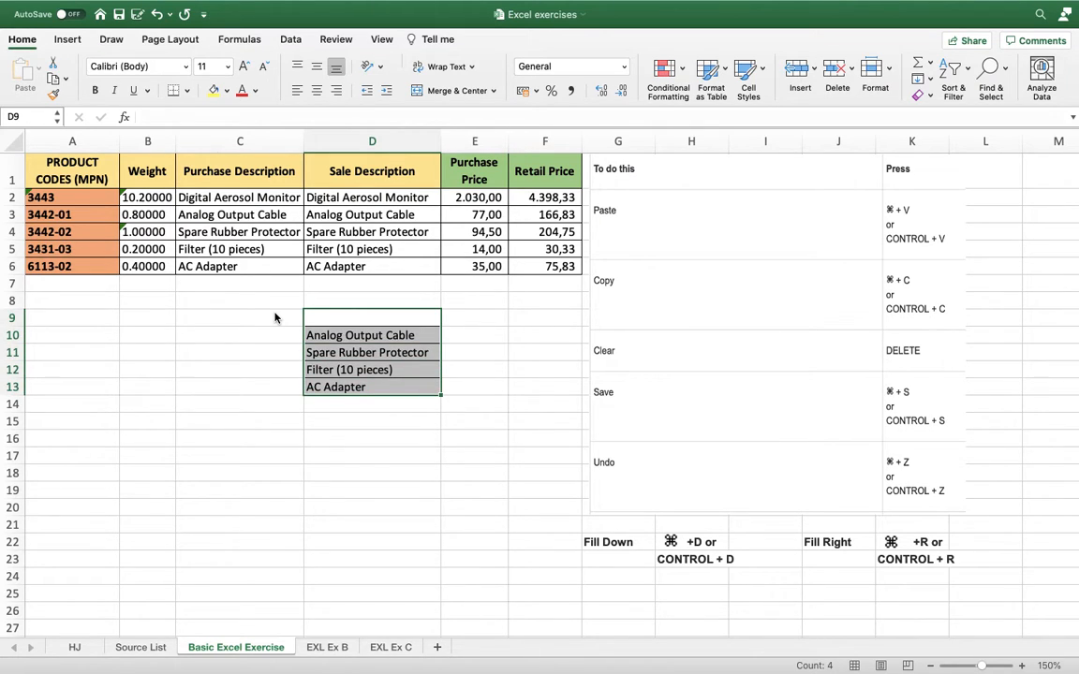
key("Delete")
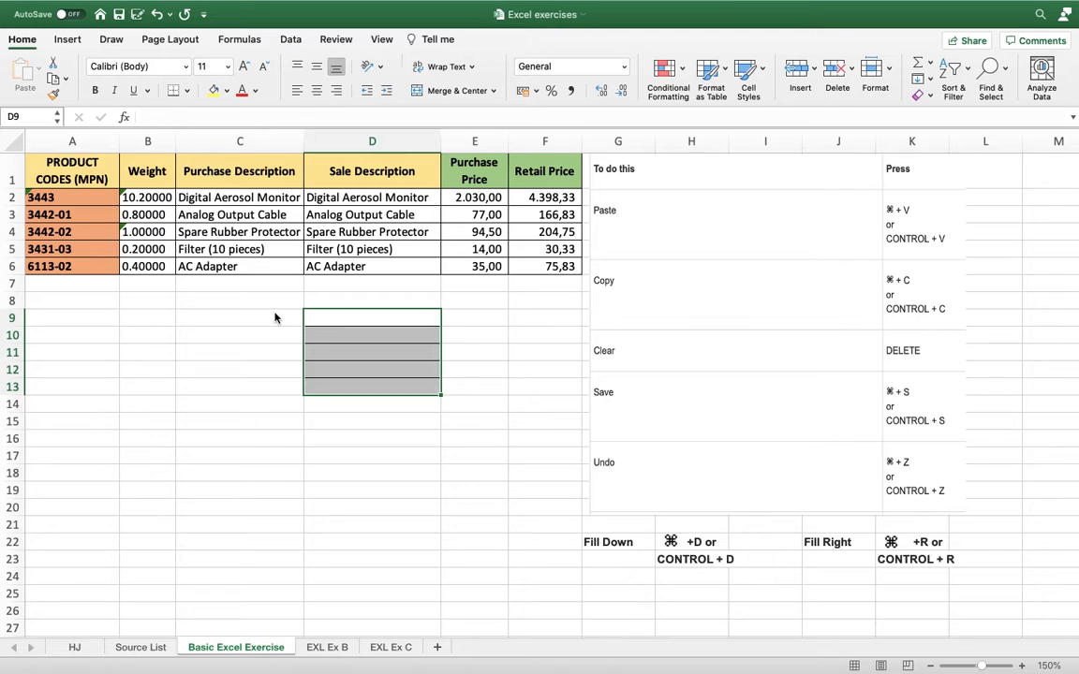
key("super+z")
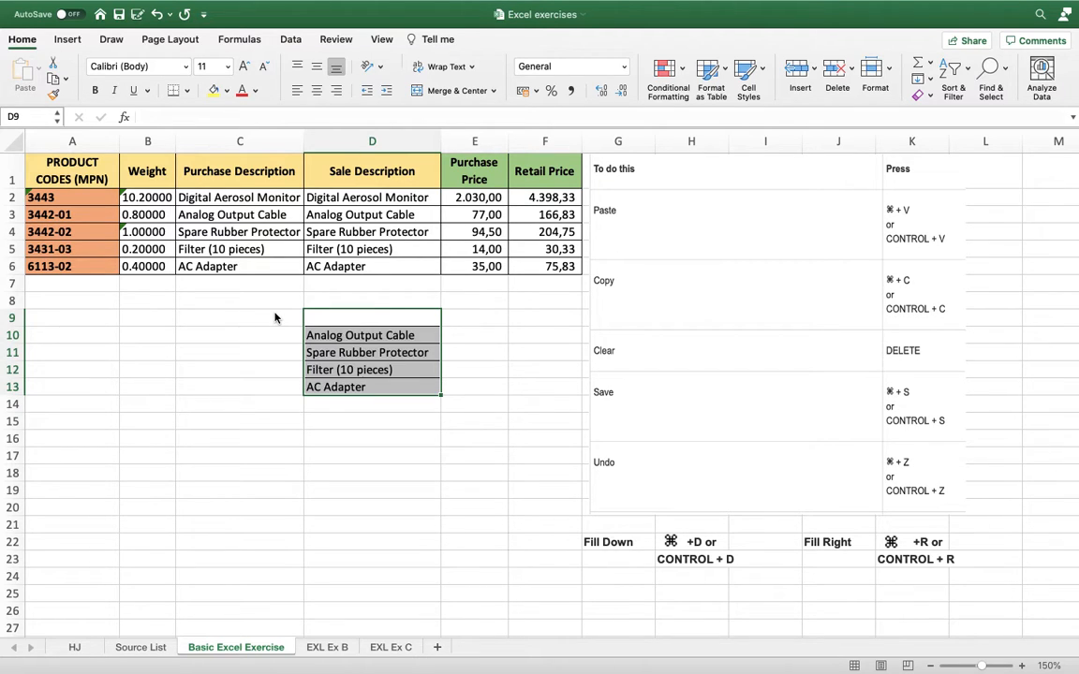
key("super+z")
left_click(281, 314)
key("Left")
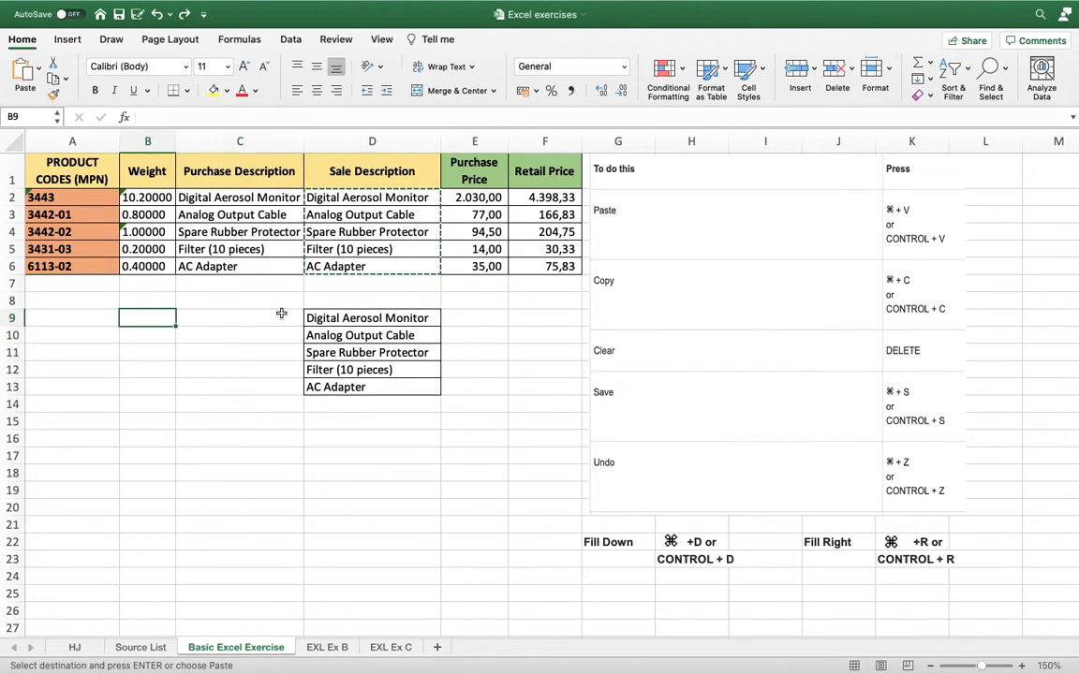
key("Right")
key("Right")
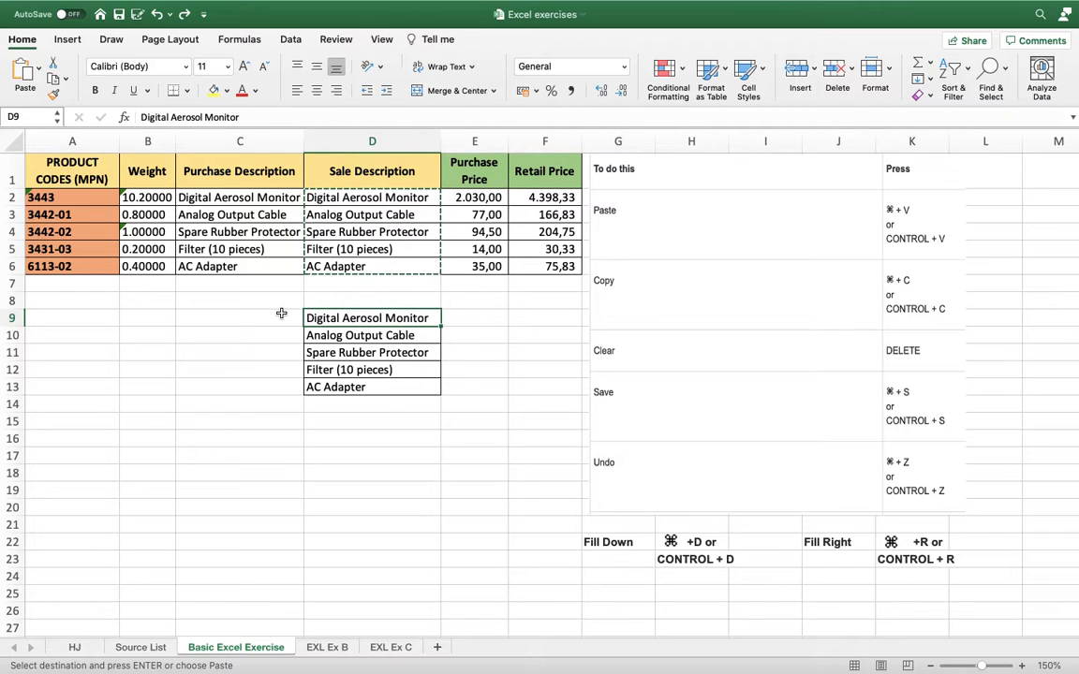
key("Left")
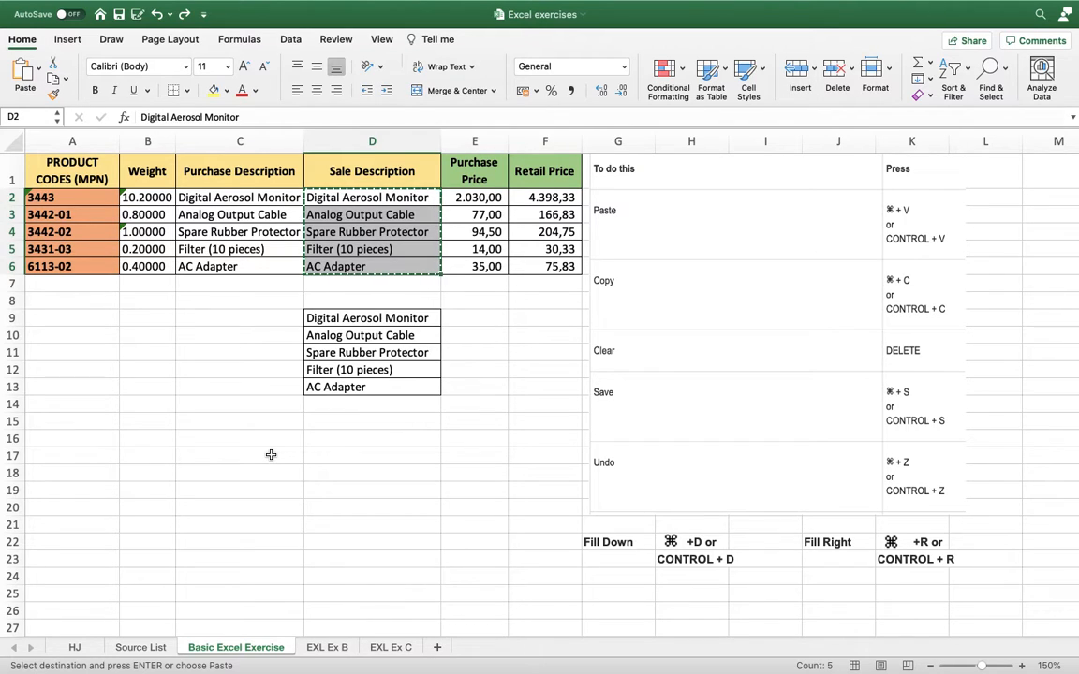
Cancel the pending copy of D2:D6 and save the workbook.
key("Escape")
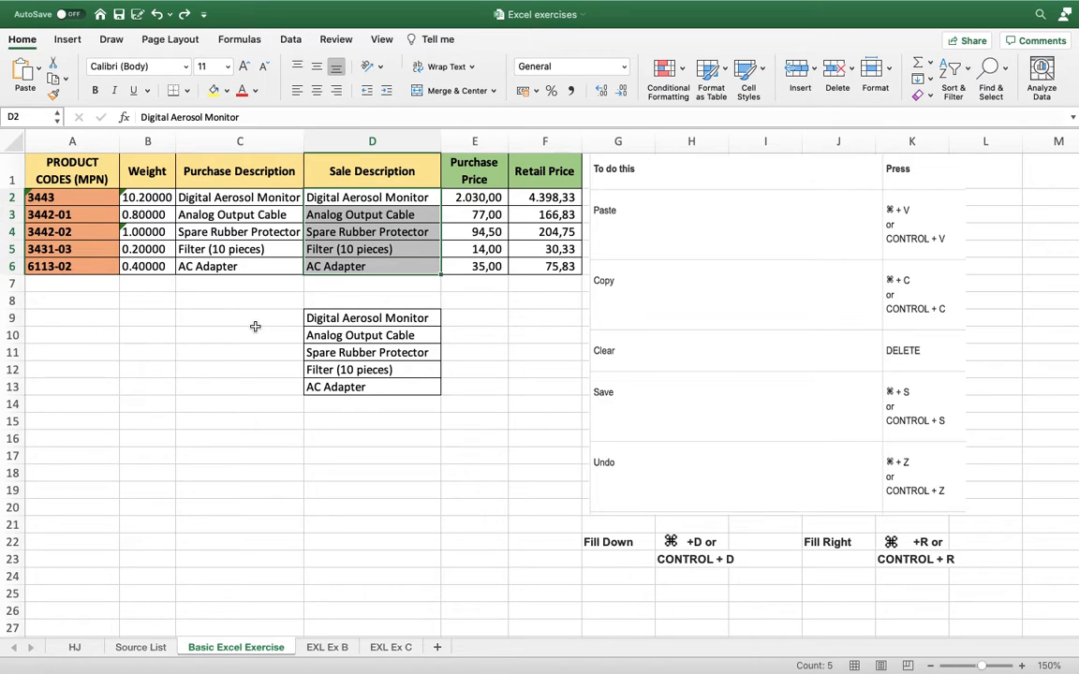
key("super+s")
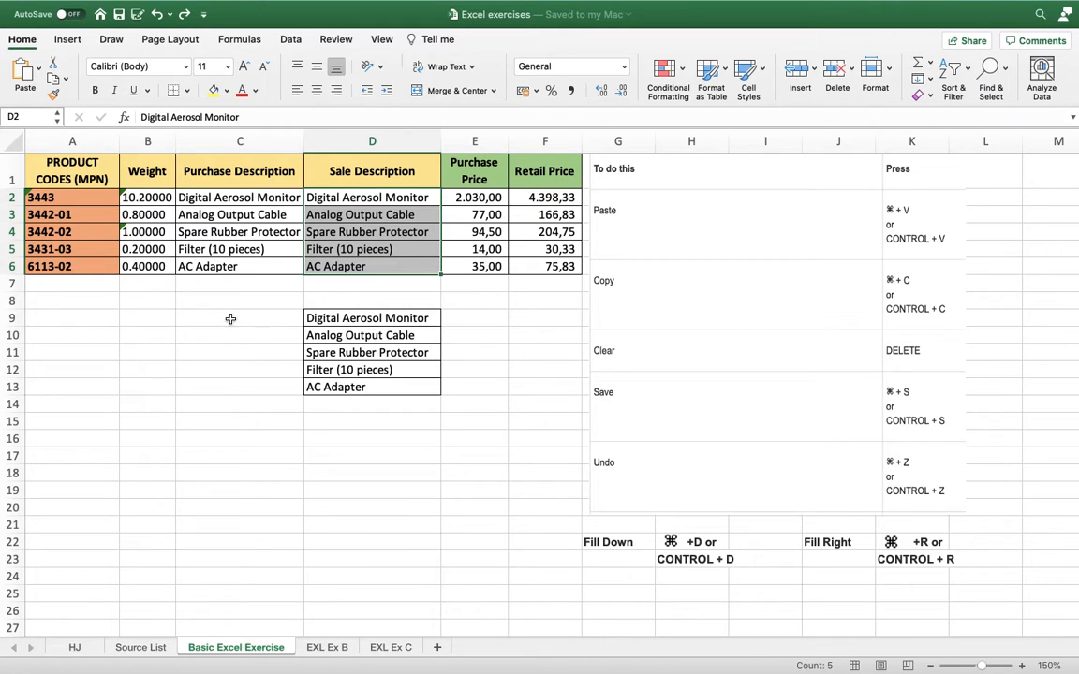
Enter 123 in cell C9 and remove the entry.
left_click(230, 319)
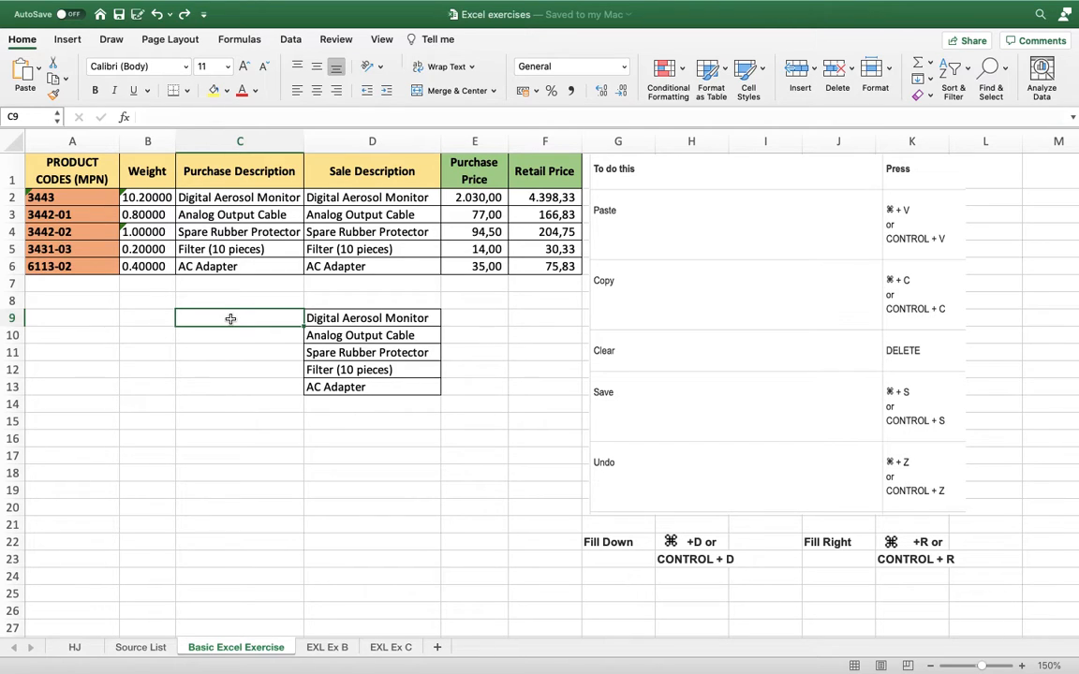
type("123")
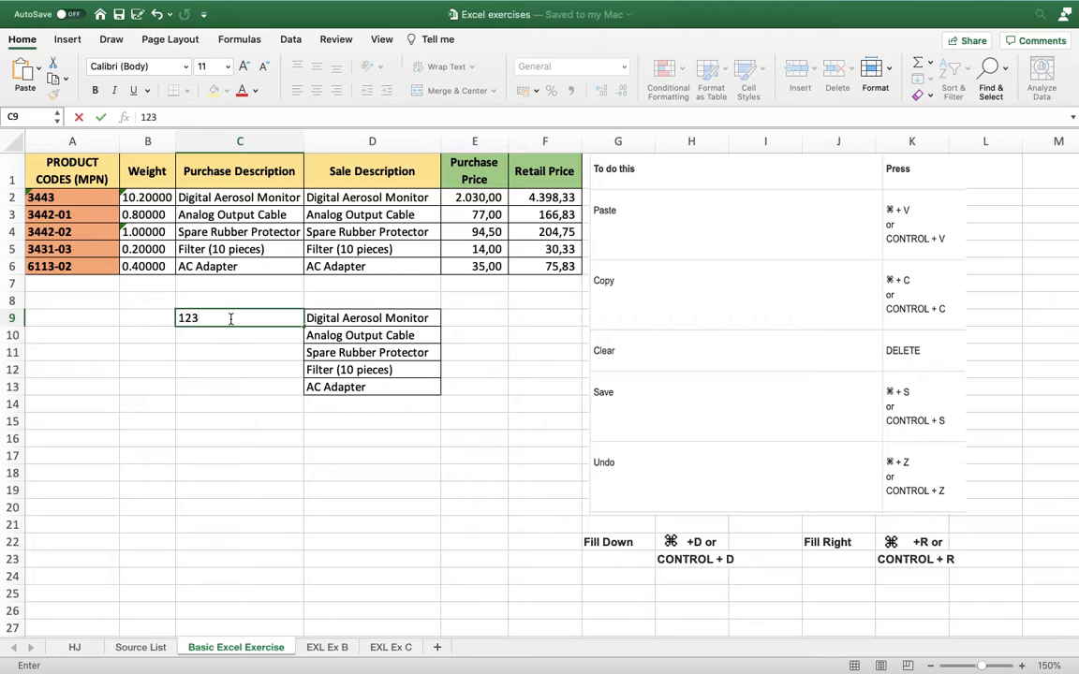
key("Return")
left_click(231, 321)
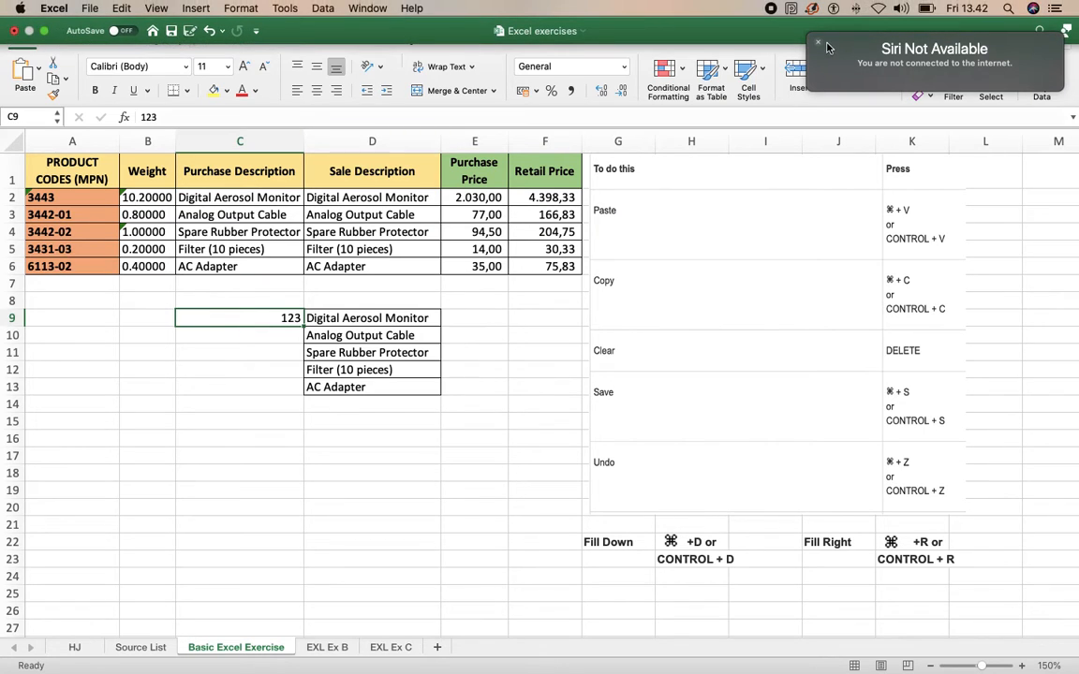
key("Delete")
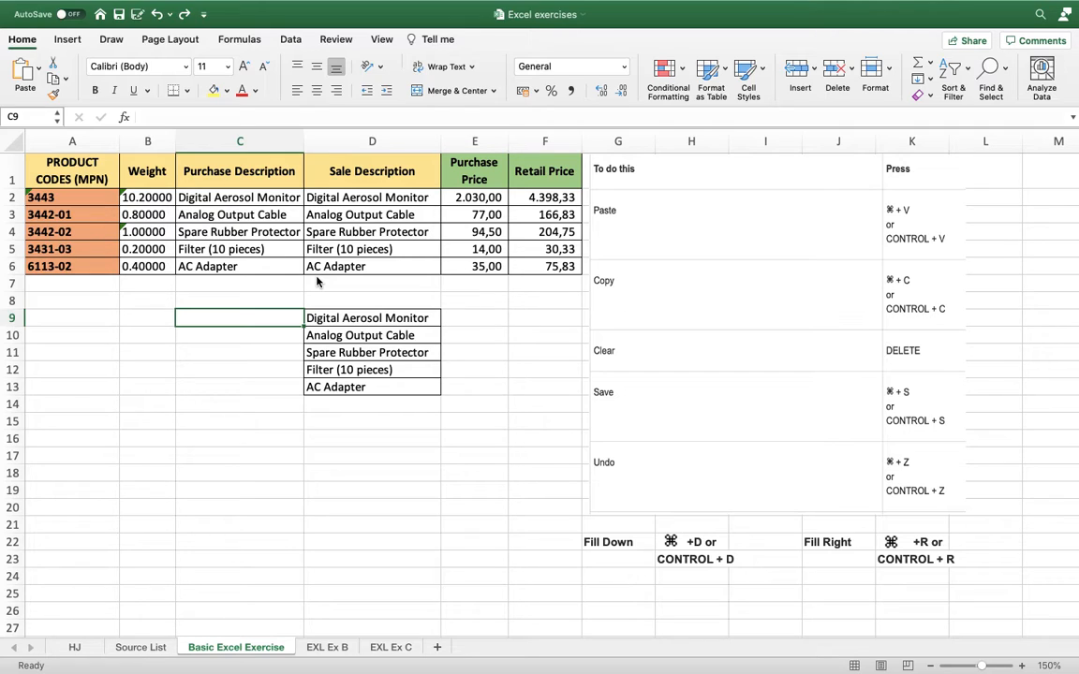
Re-enter 123 in cell C9 and remove it once more.
type("123")
key("Return")
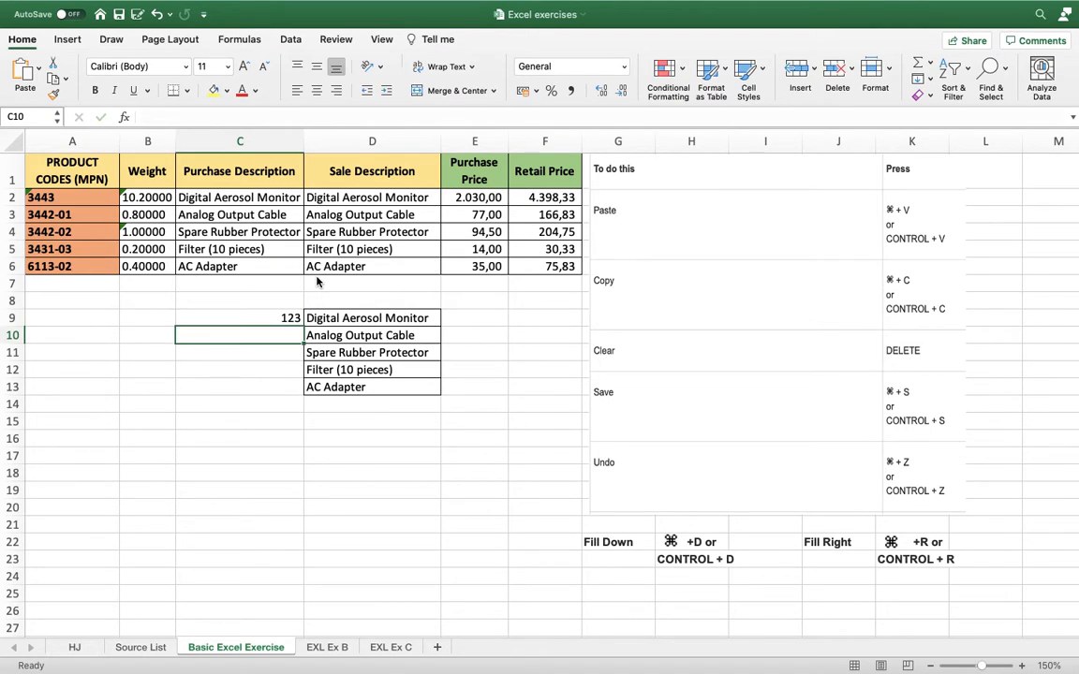
key("Up")
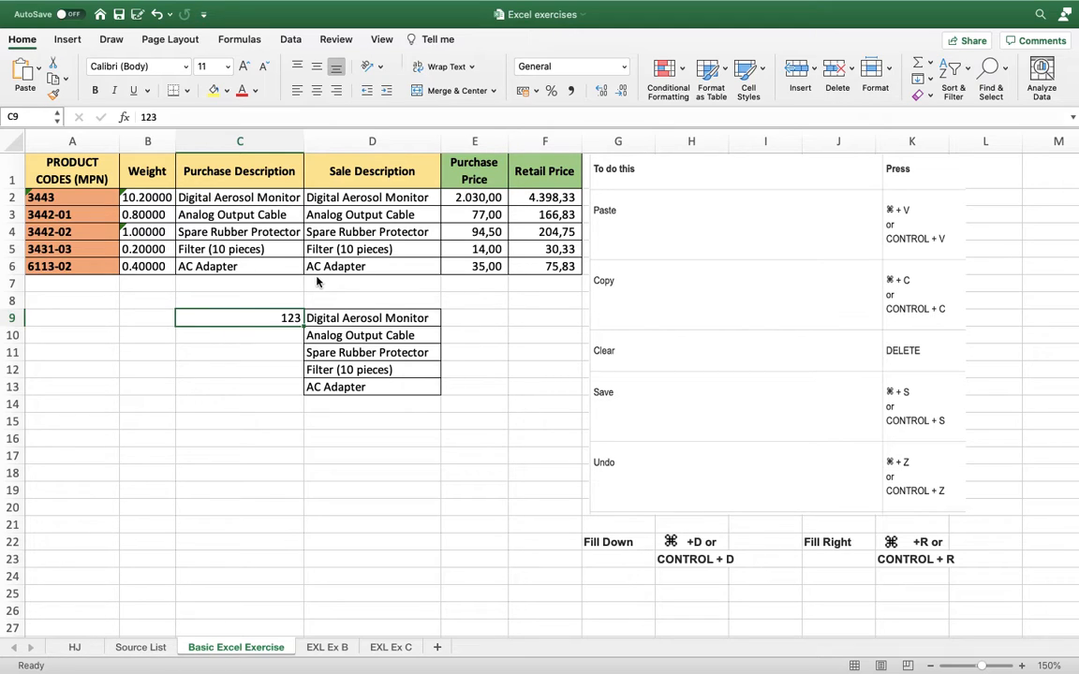
key("Delete")
Enter 135 in cell A9 and 150 in cell A10 beneath it.
key("Right")
key("Right")
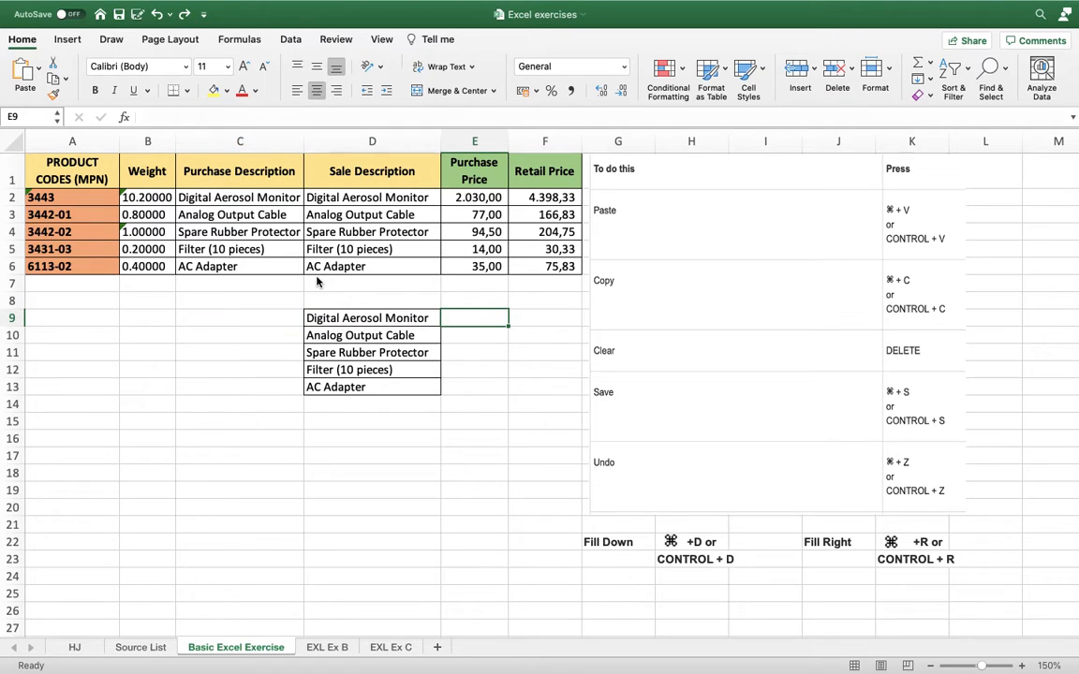
key("Left")
key("Left")
key("Left")
key("Left")
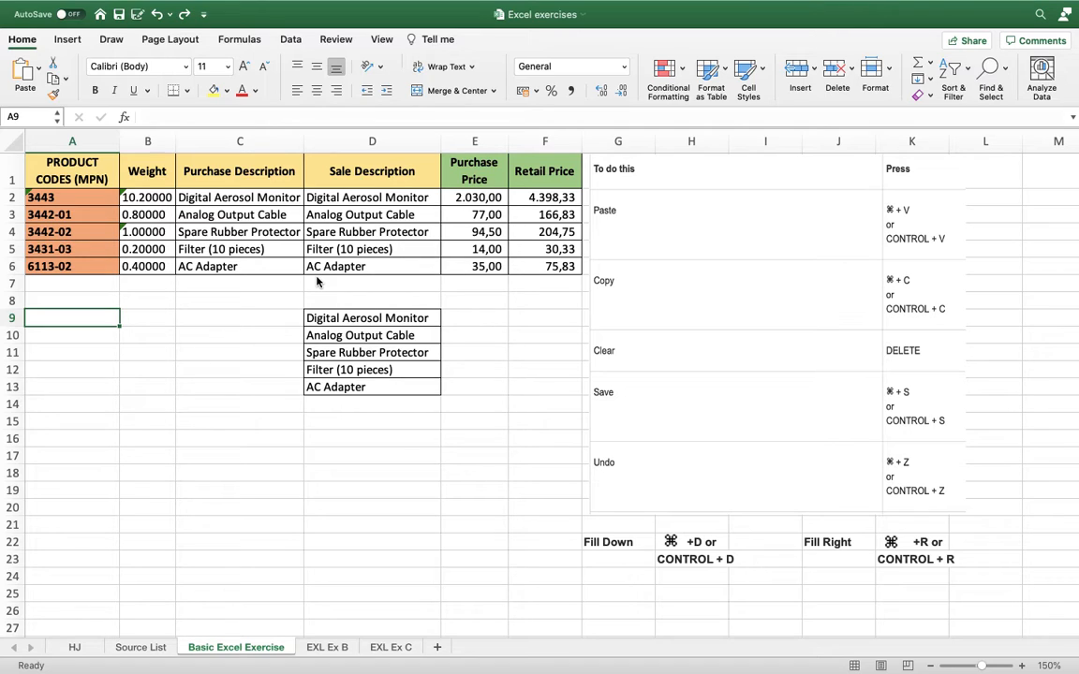
type("135")
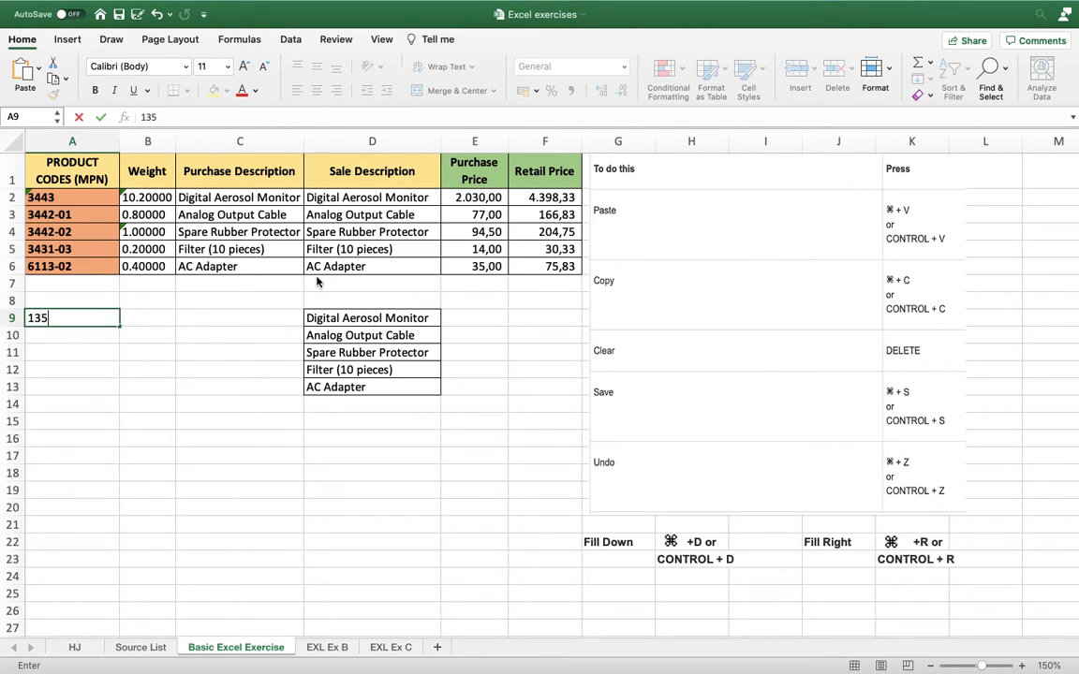
key("Return")
type("15")
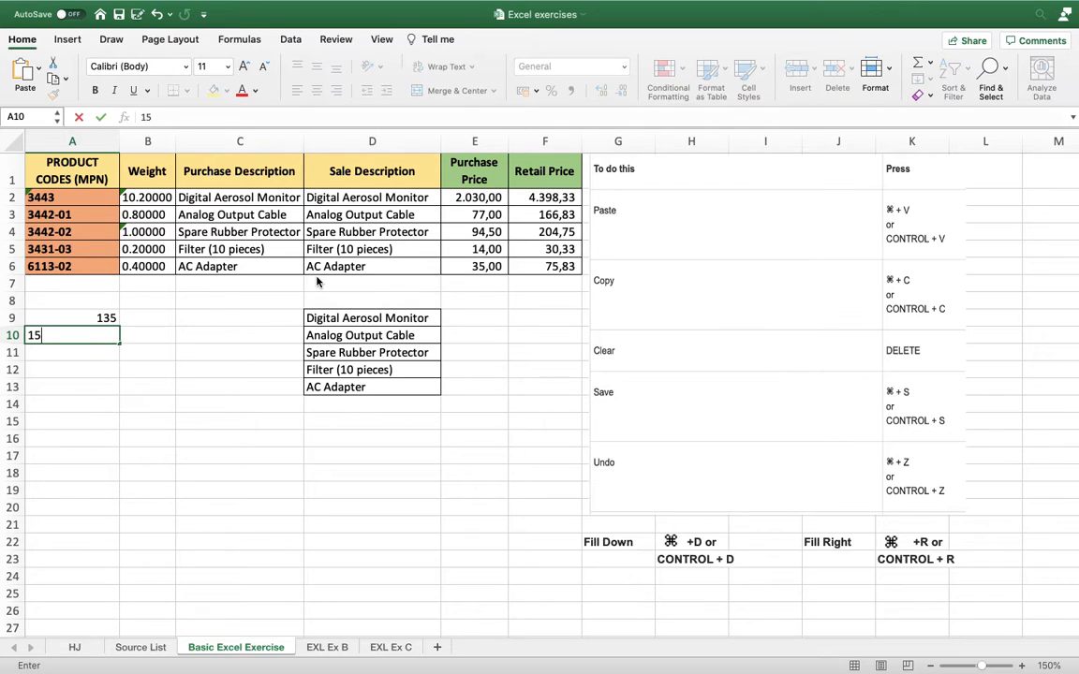
type("0")
key("Return")
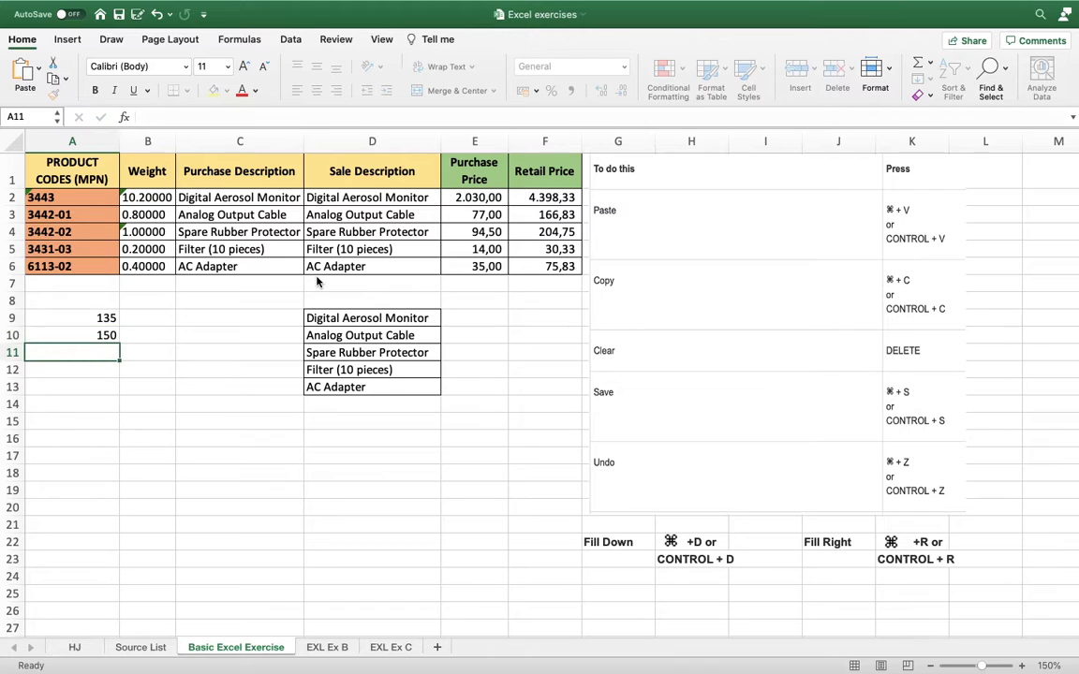
key("Up")
key("Up")
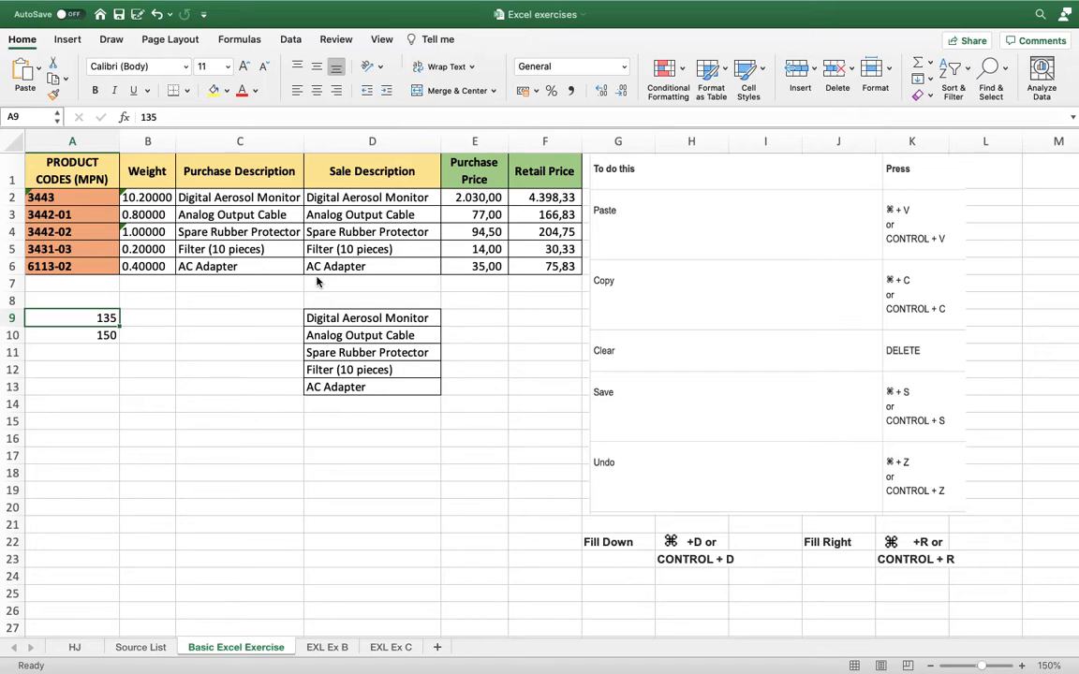
key("Down")
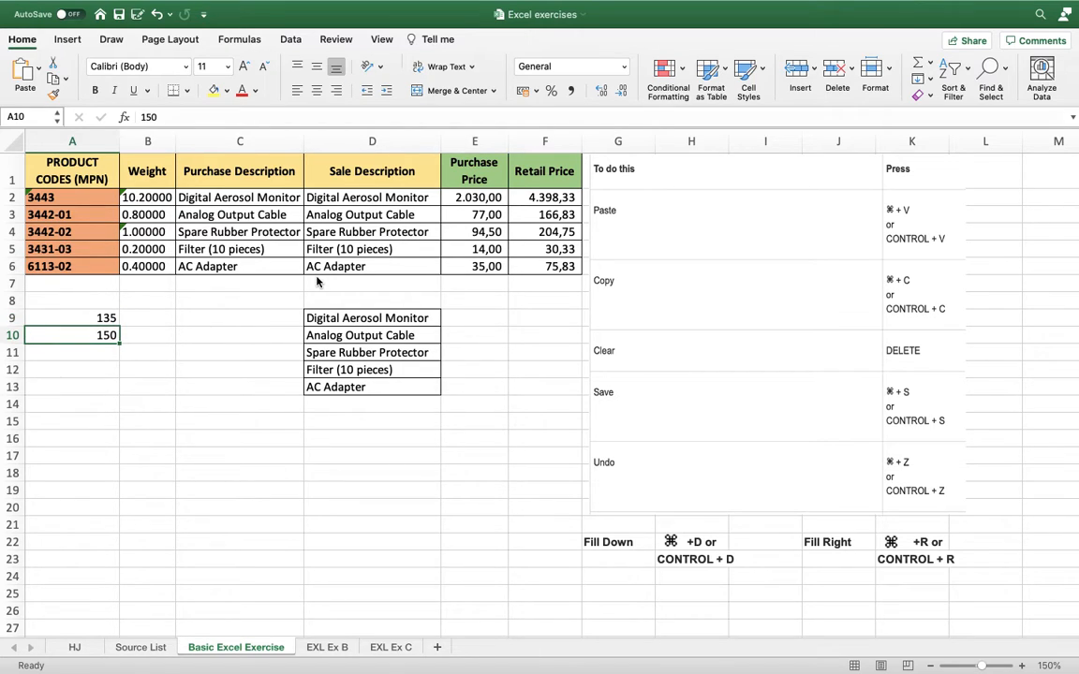
key("Up")
key("Down")
key("Down")
key("Up")
key("Down")
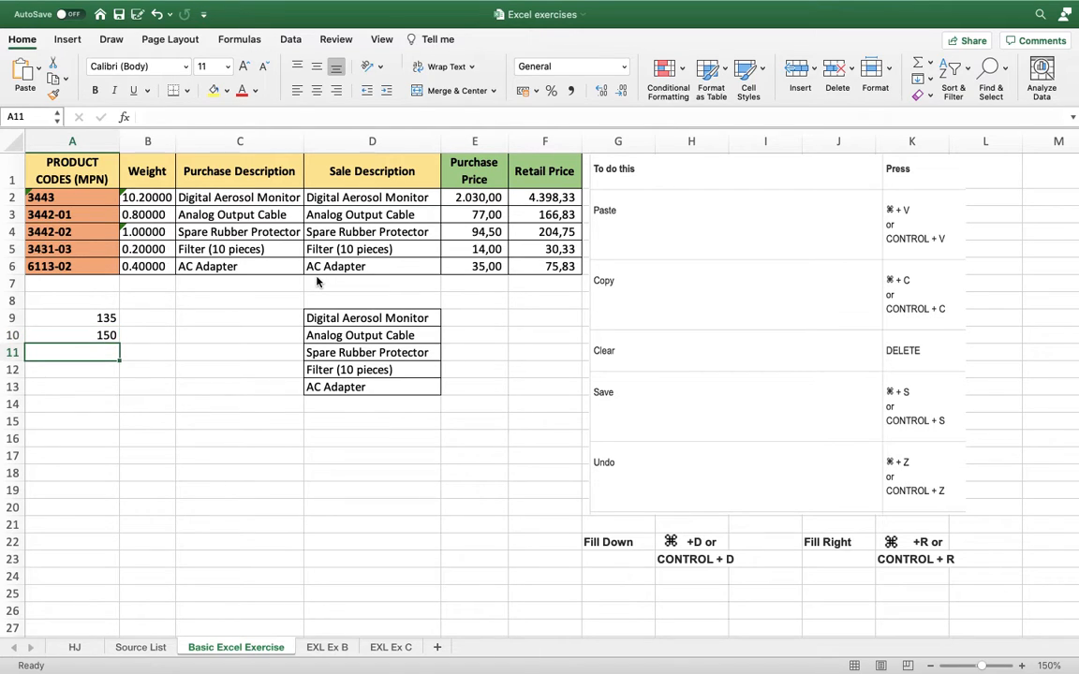
key("Up")
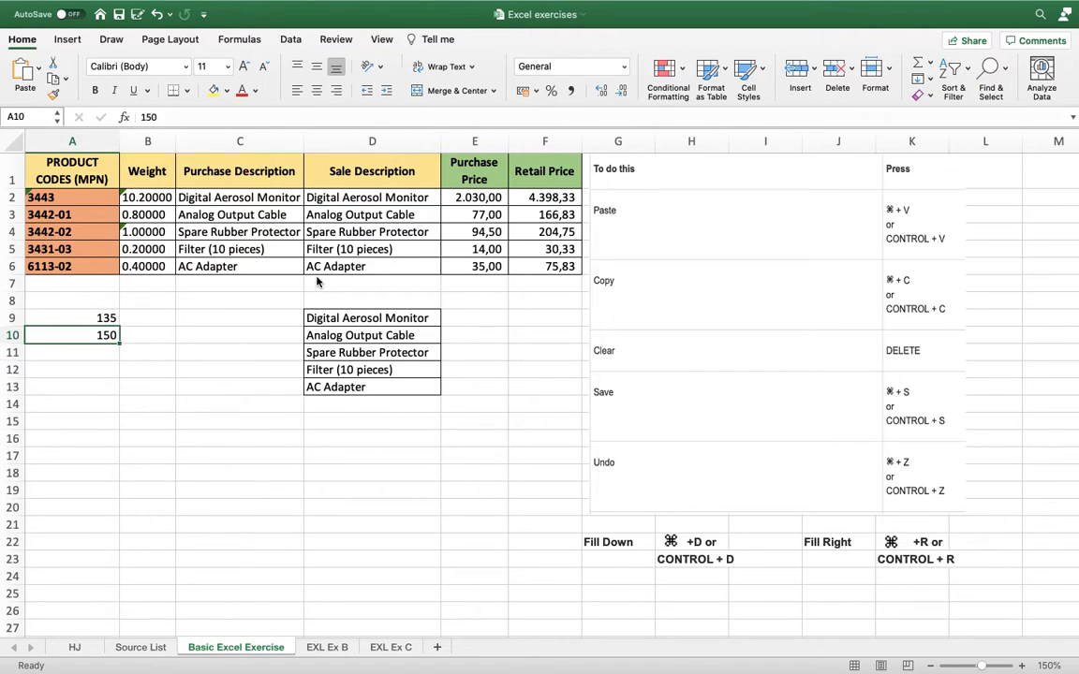
key("Down")
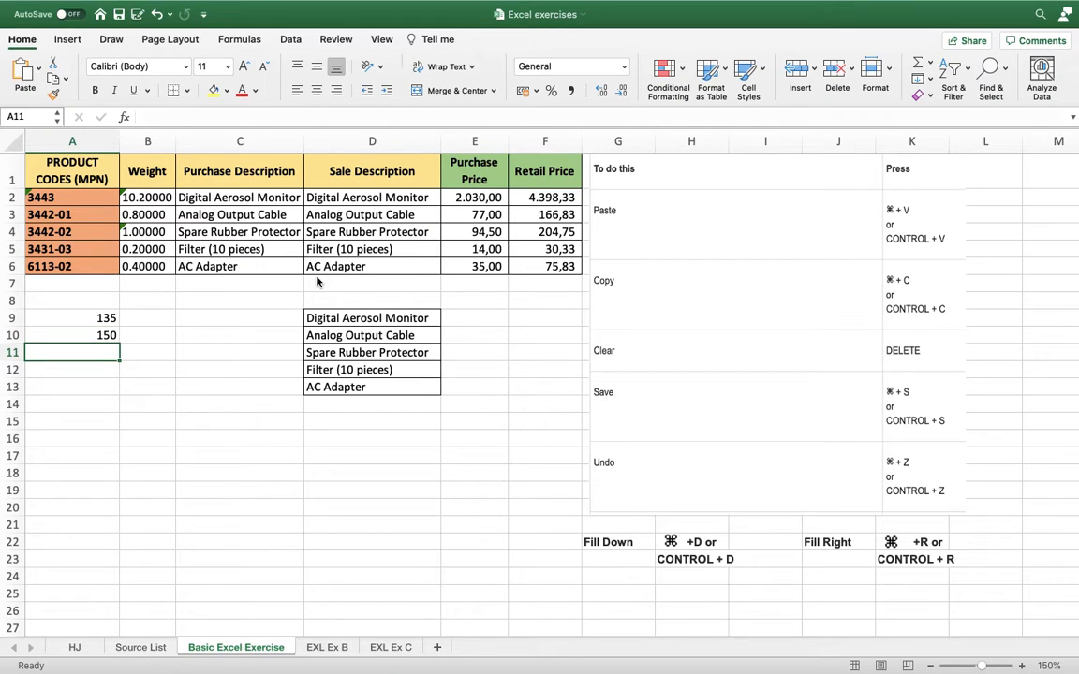
key("Up")
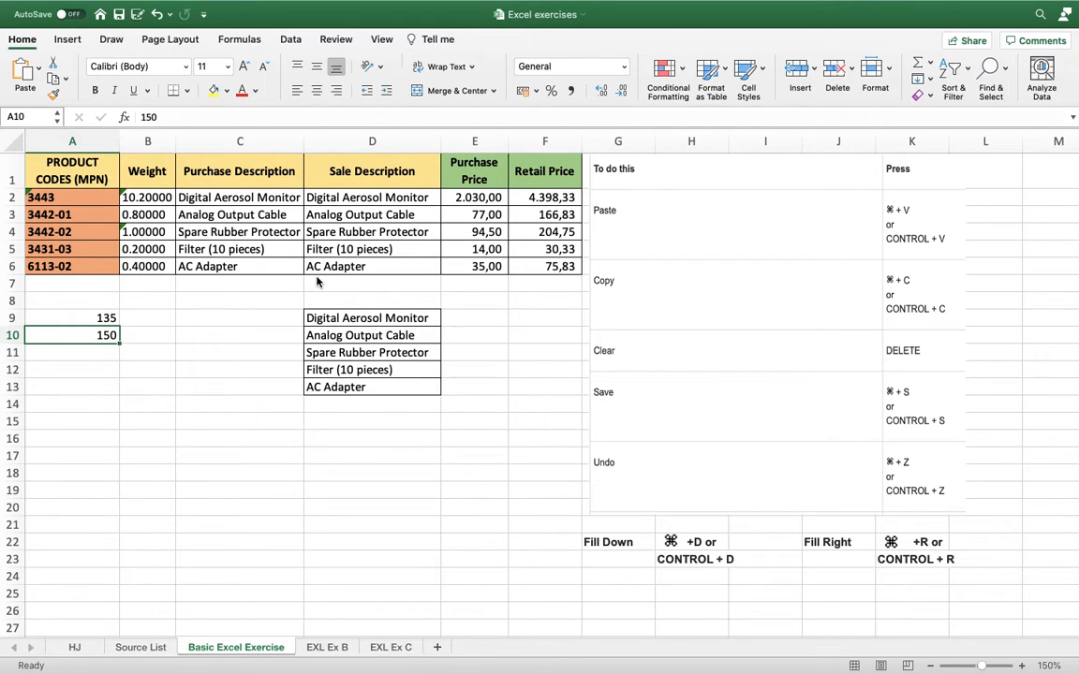
key("Down")
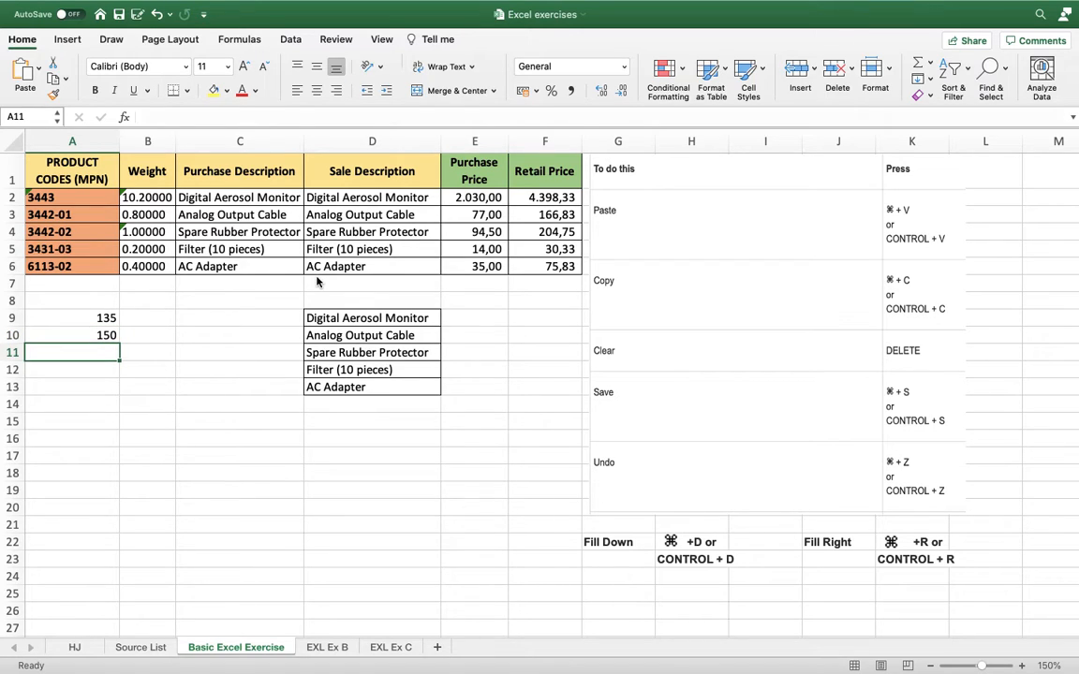
key("Up")
key("Down")
key("Up")
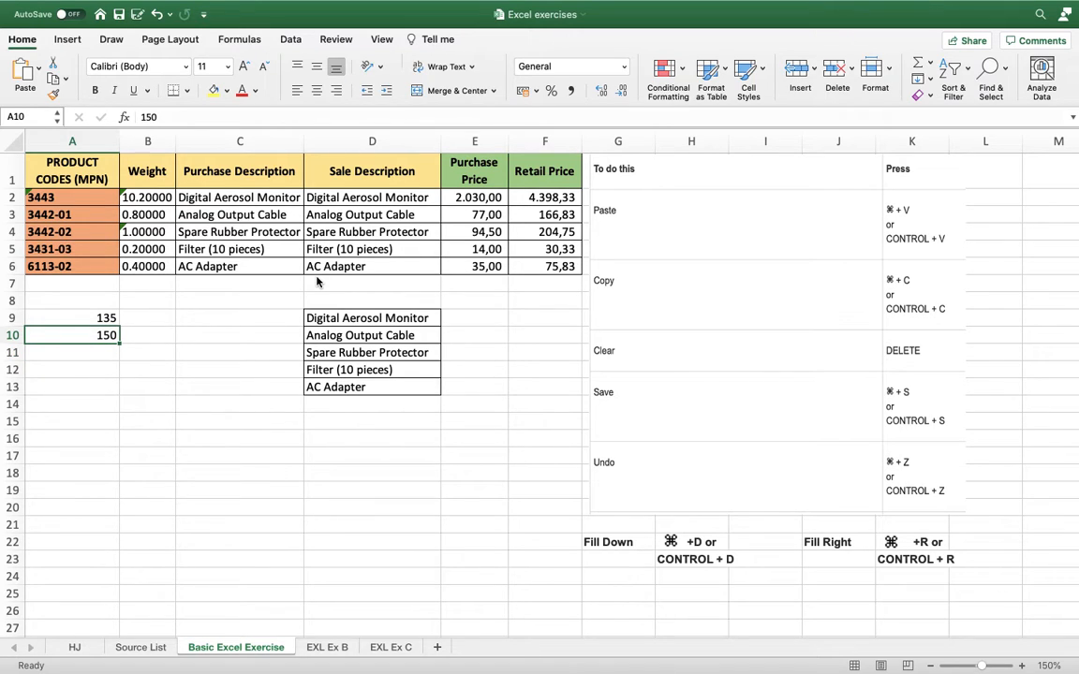
Fill the 150 in A10 down through cells A11 to A15, one cell at a time.
key("Down")
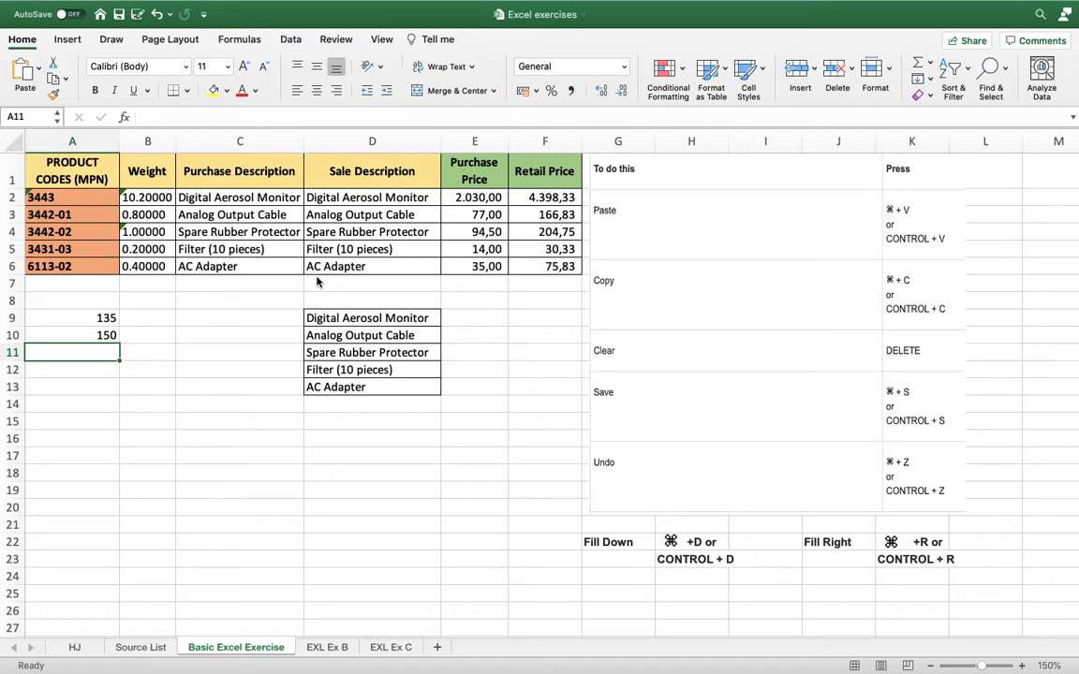
key("super+d")
key("Down")
key("super+d")
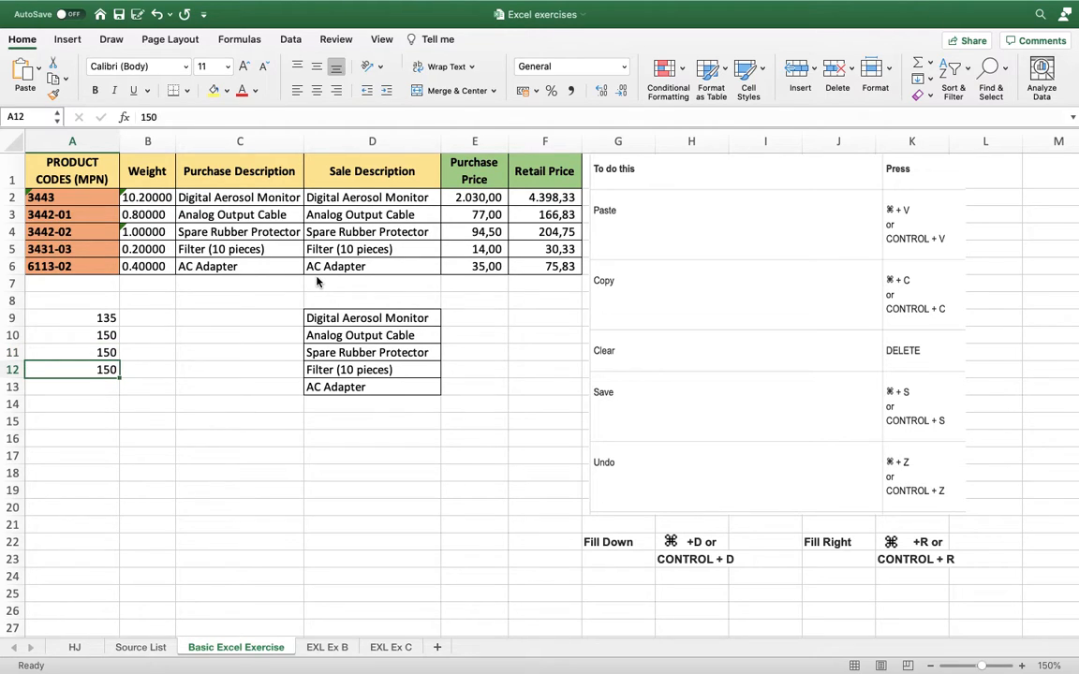
key("Down")
key("super+d")
key("Down")
key("super+d")
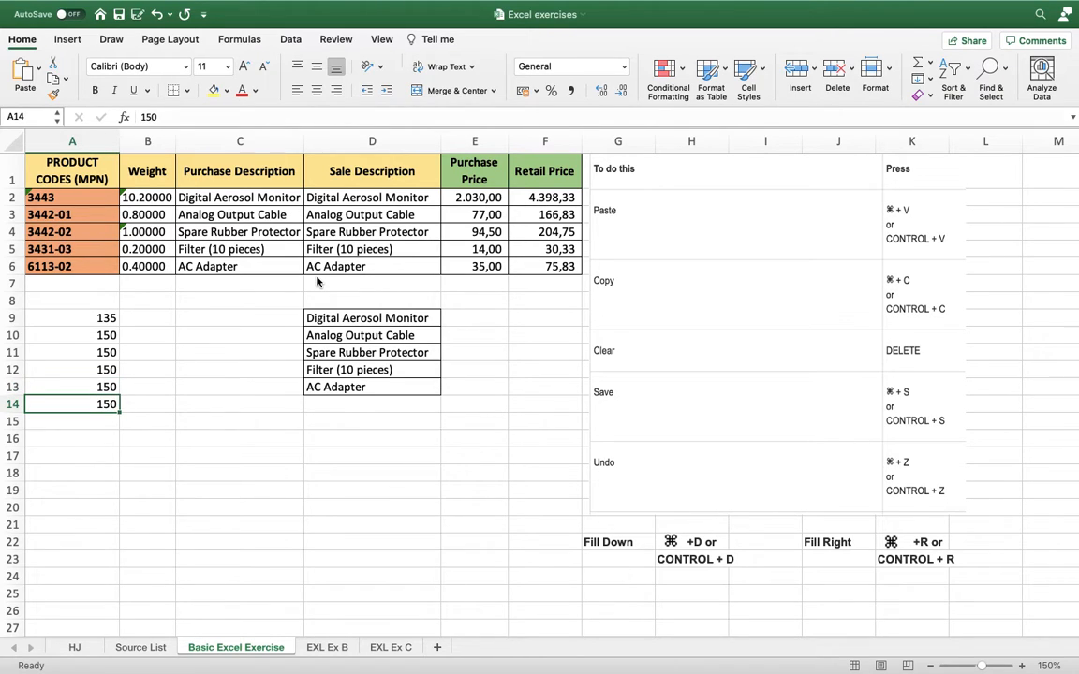
key("Down")
key("super+d")
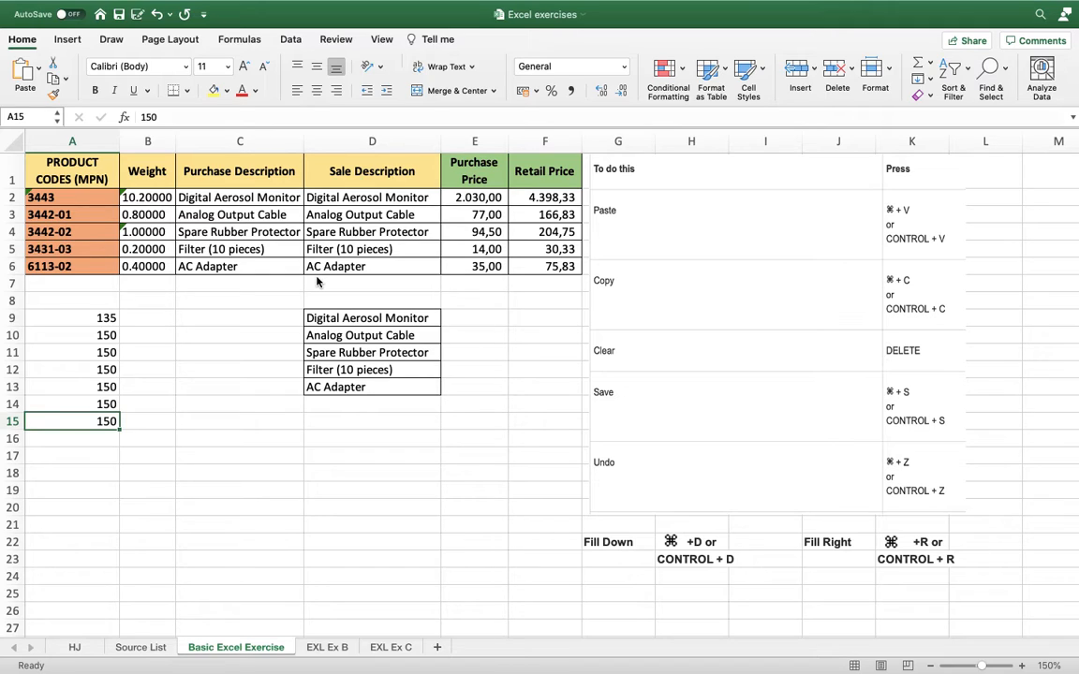
Enter 125, 123 and 130 in cells A16, A17 and A18.
key("Up")
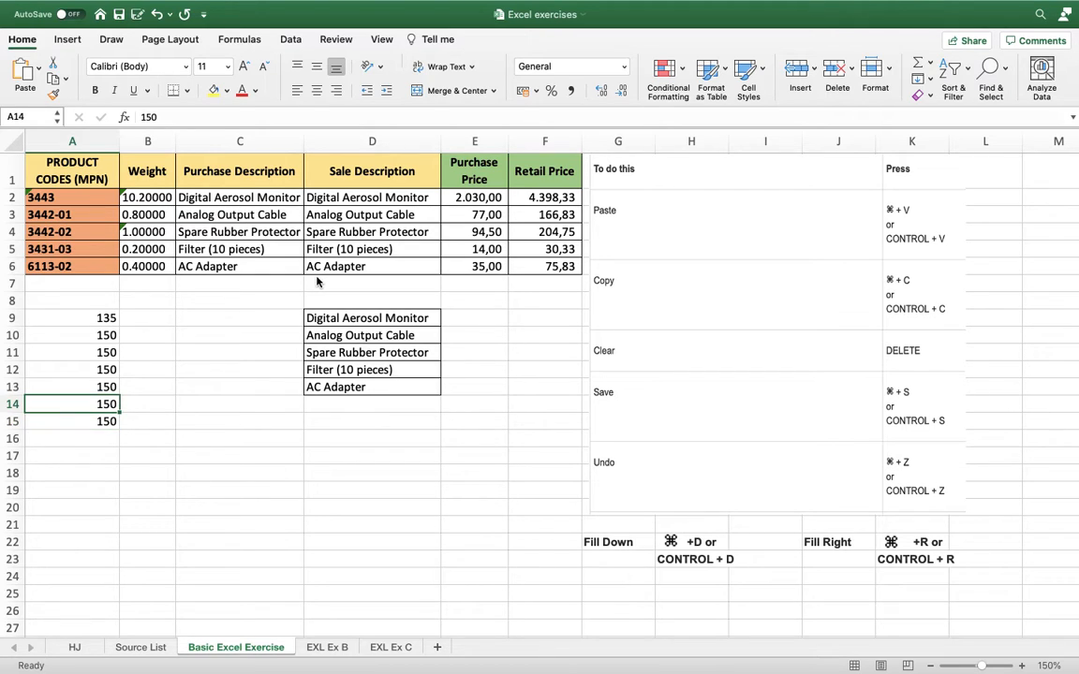
key("Down")
key("Down")
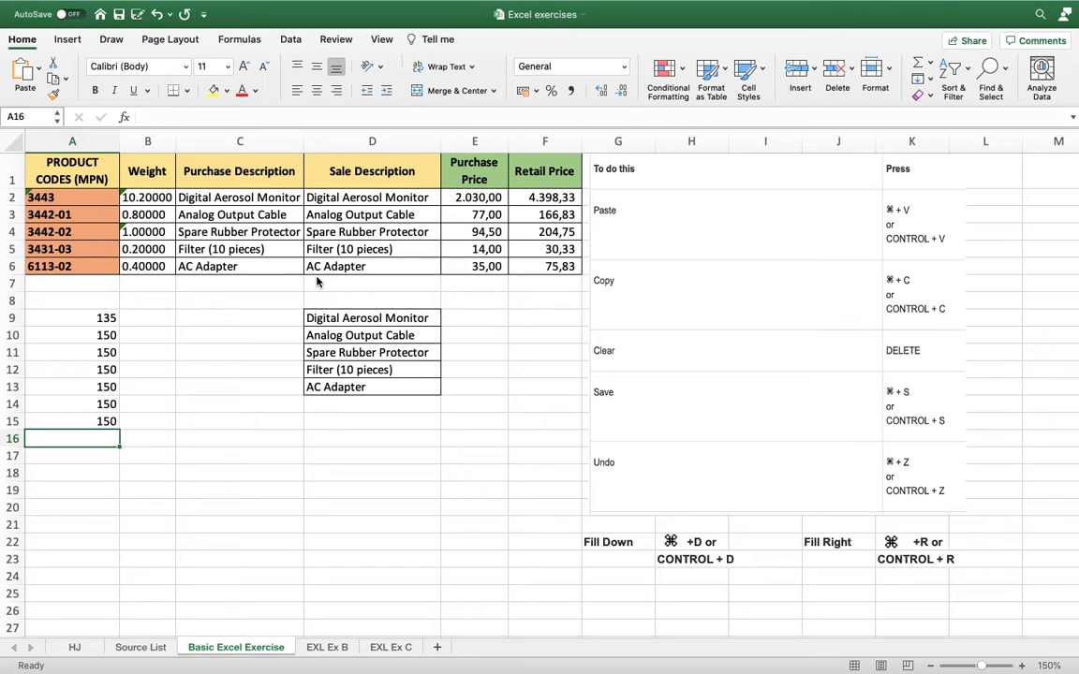
type("125")
key("Return")
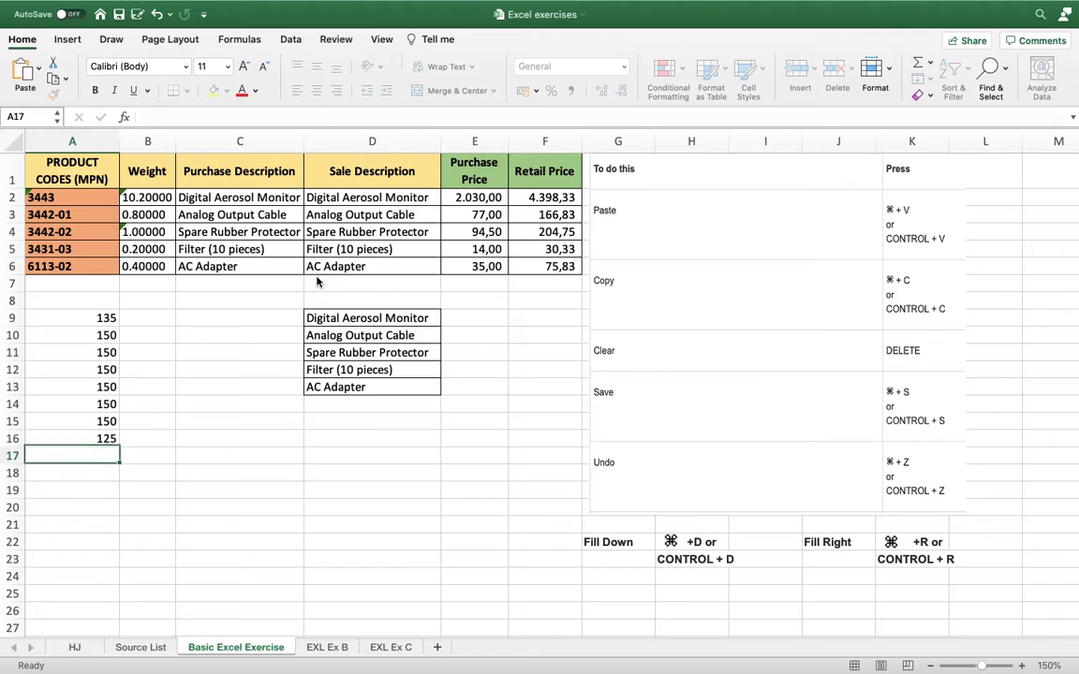
type("123")
key("Return")
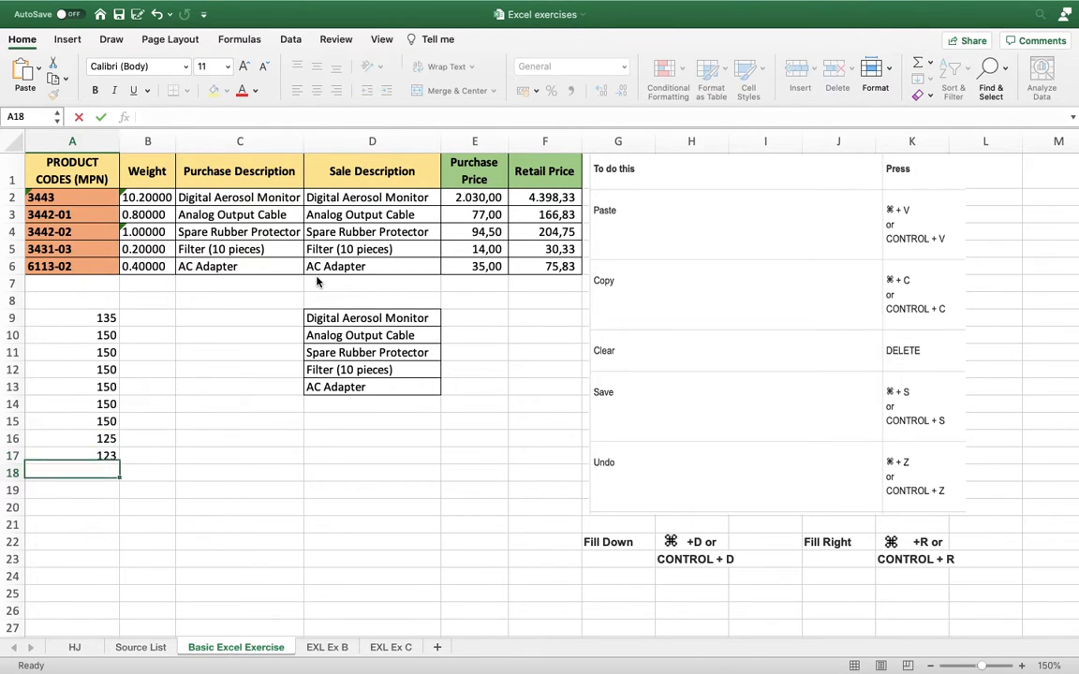
type("1")
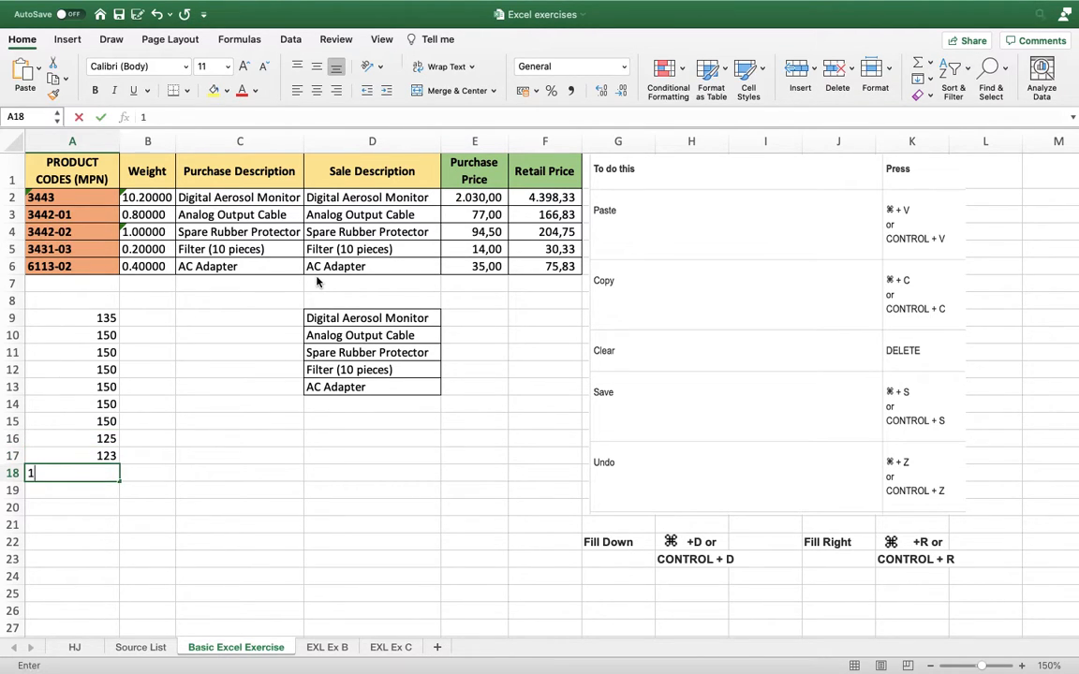
type("30")
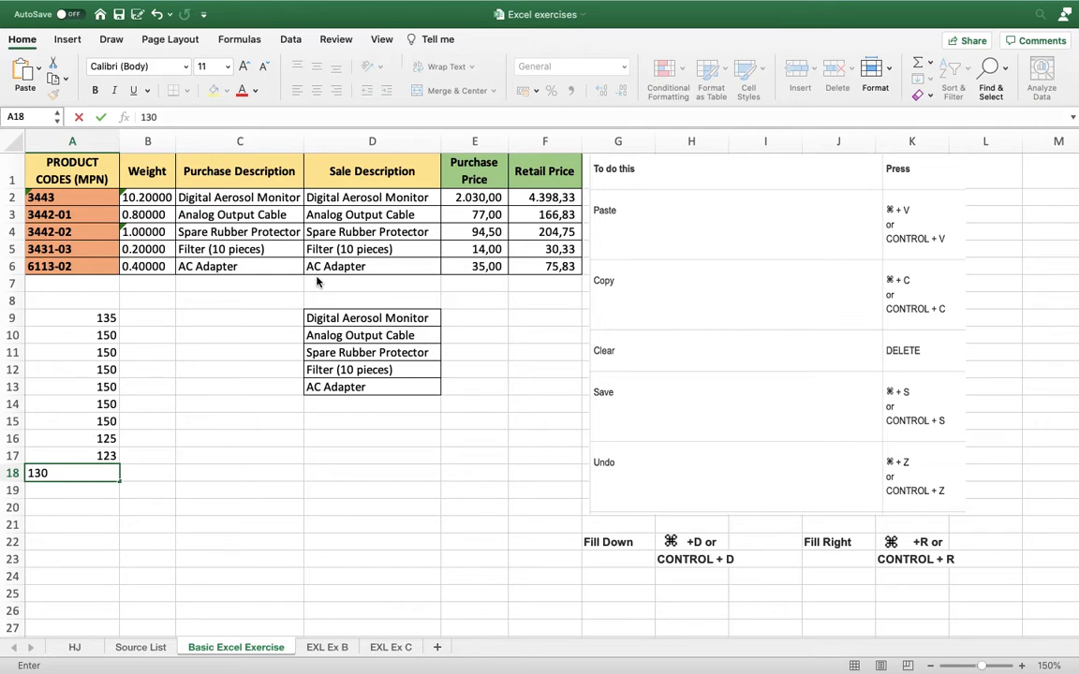
key("Return")
Make the cells in range A16:A19 bold.
key("Up")
key("Up")
key("Up")
key("Right")
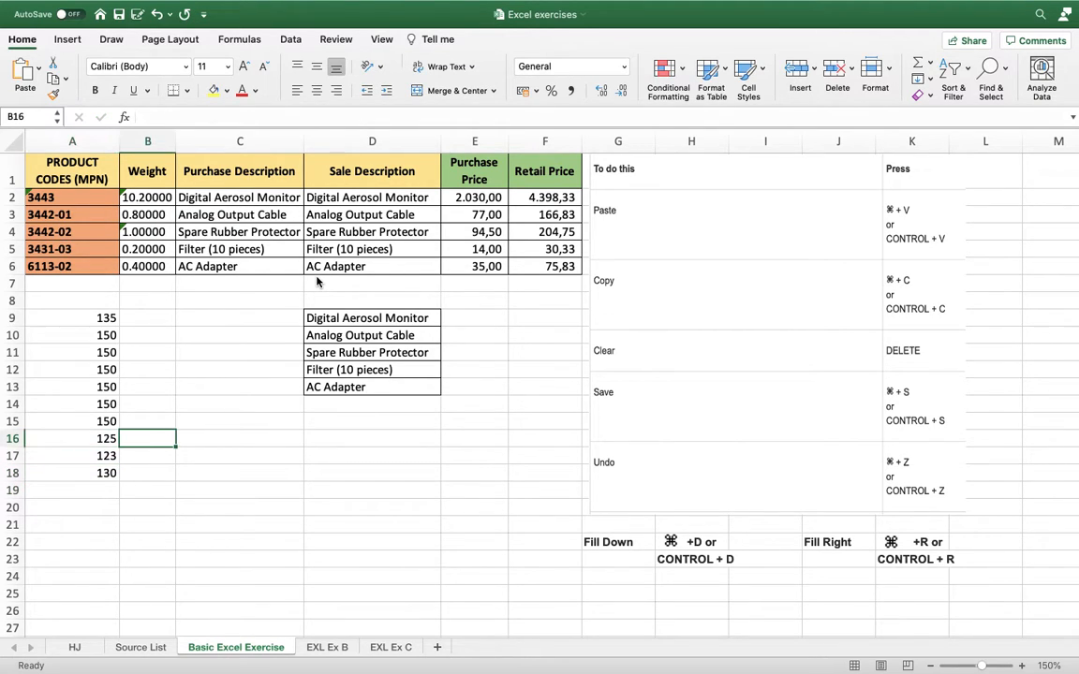
key("Left")
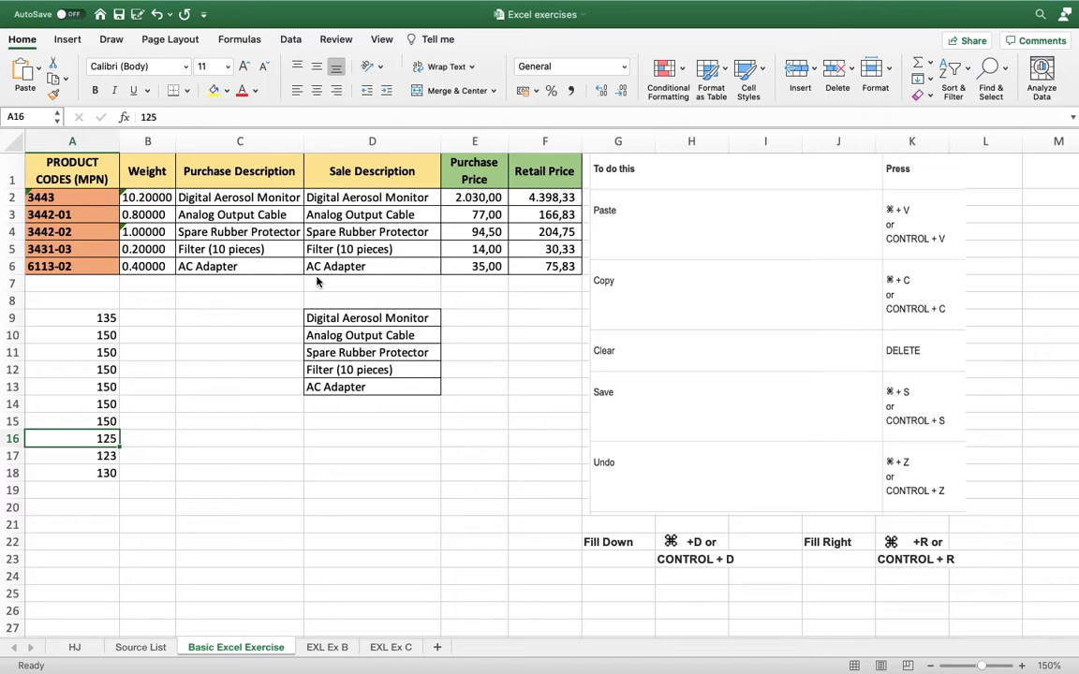
key("Right")
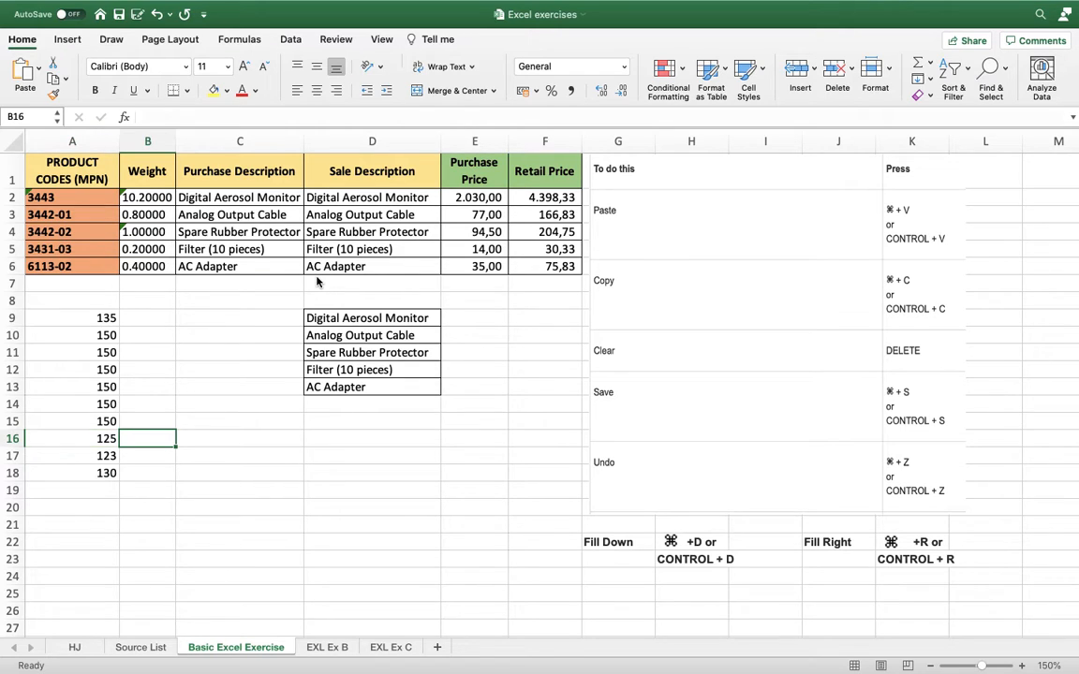
key("Left")
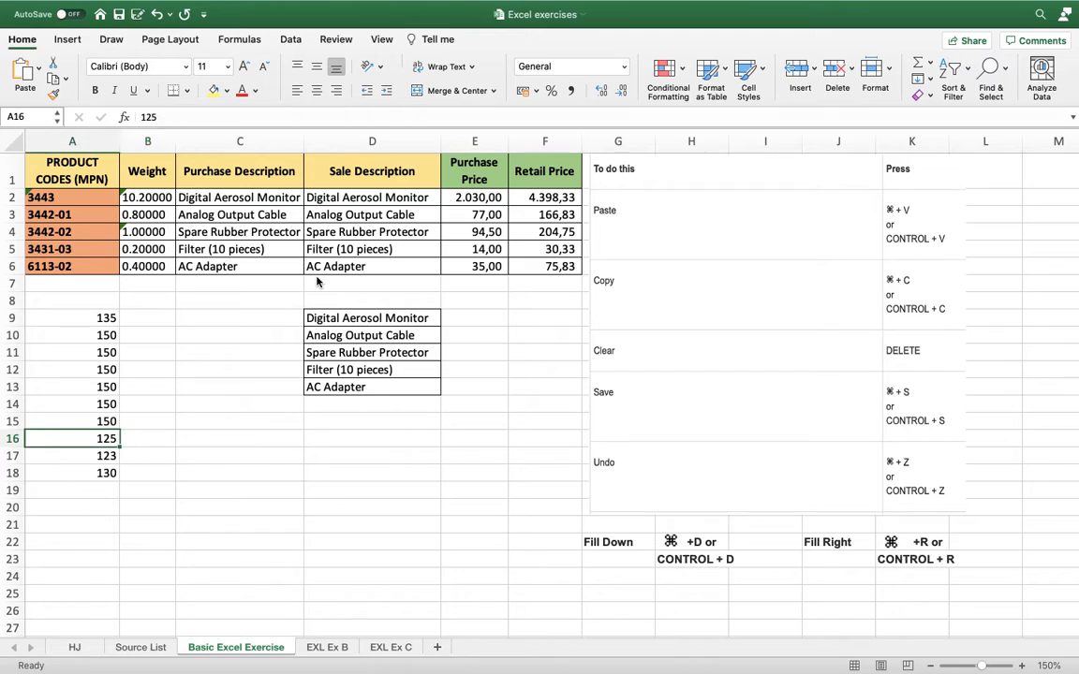
key("Right")
key("Left")
key("shift+Down")
key("shift+Down")
key("shift+Down")
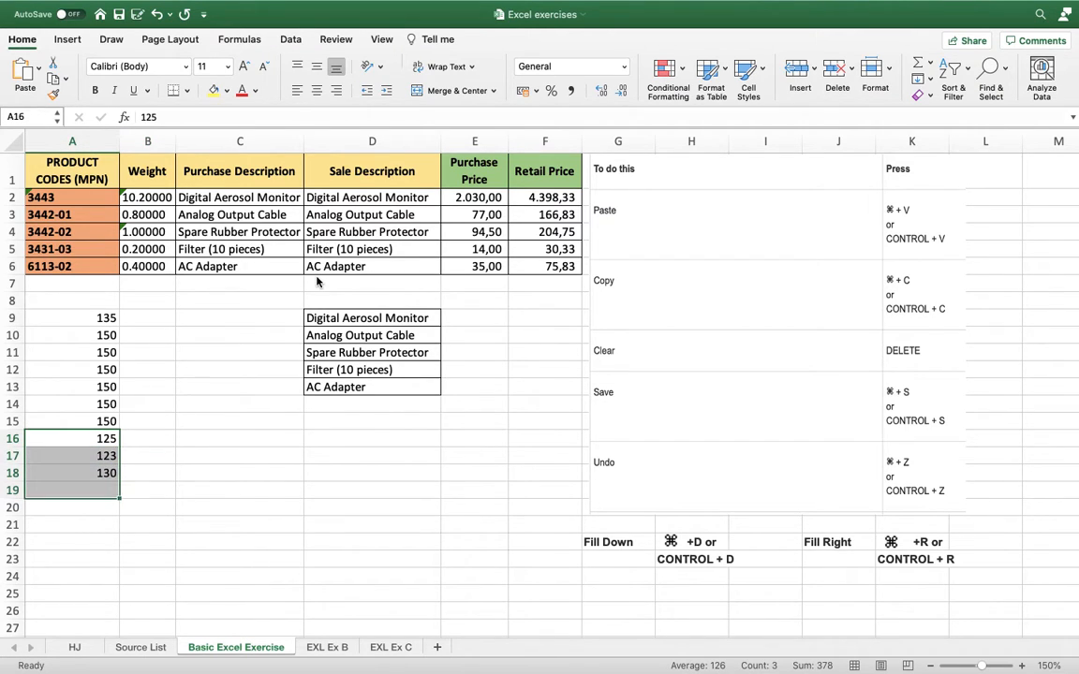
key("super+b")
key("Right")
key("Left")
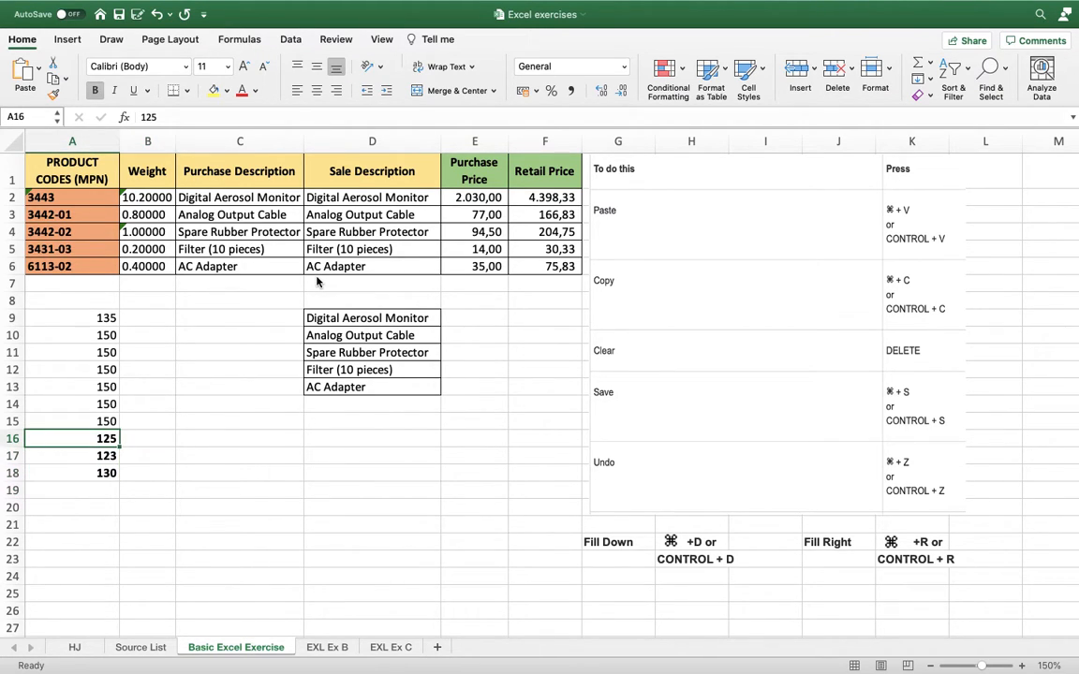
Repeat 125, 123 and 130 from A16:A18 in B16:B18 by filling right row by row.
key("Right")
key("Left")
key("Right")
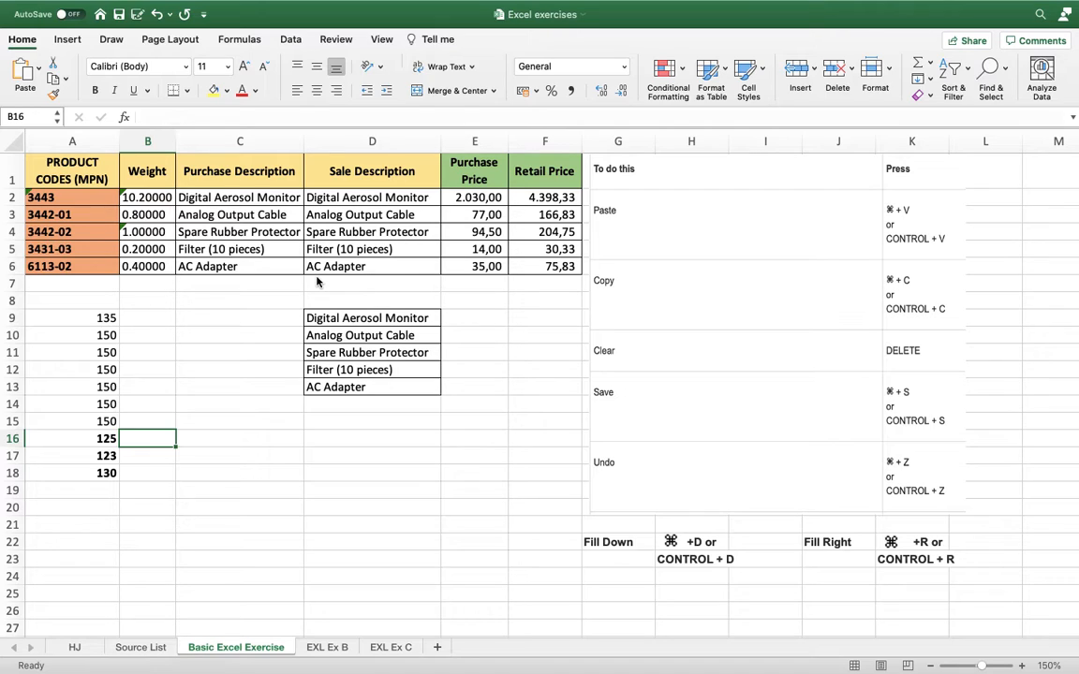
type("125")
key("Return")
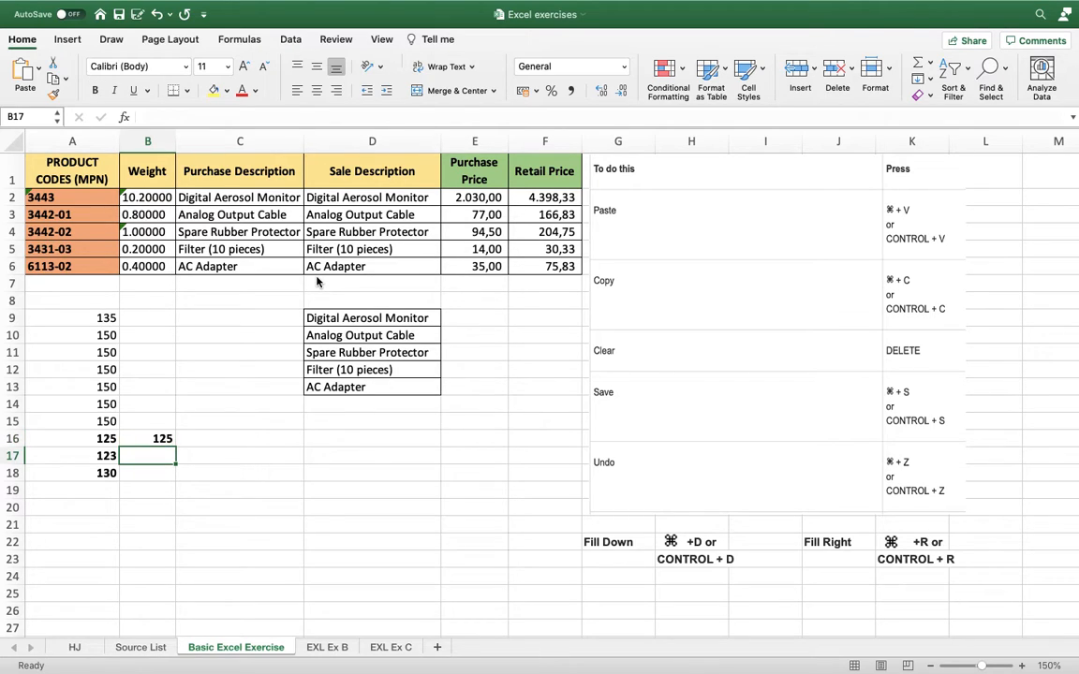
key("ctrl+r")
key("Return")
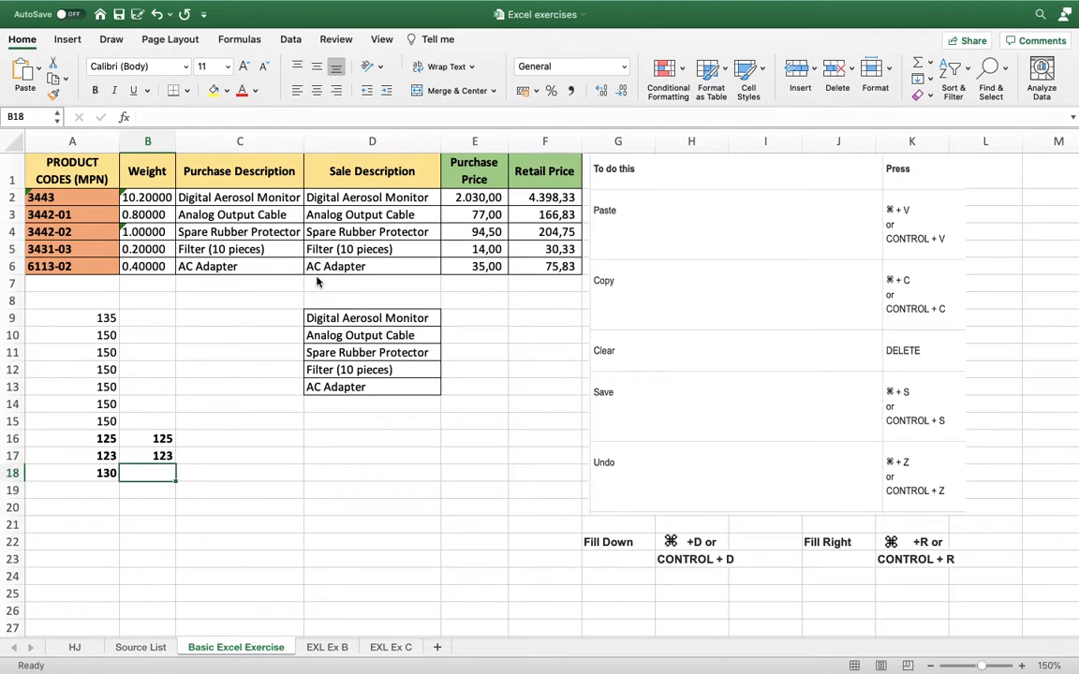
key("ctrl+r")
key("Up")
key("Up")
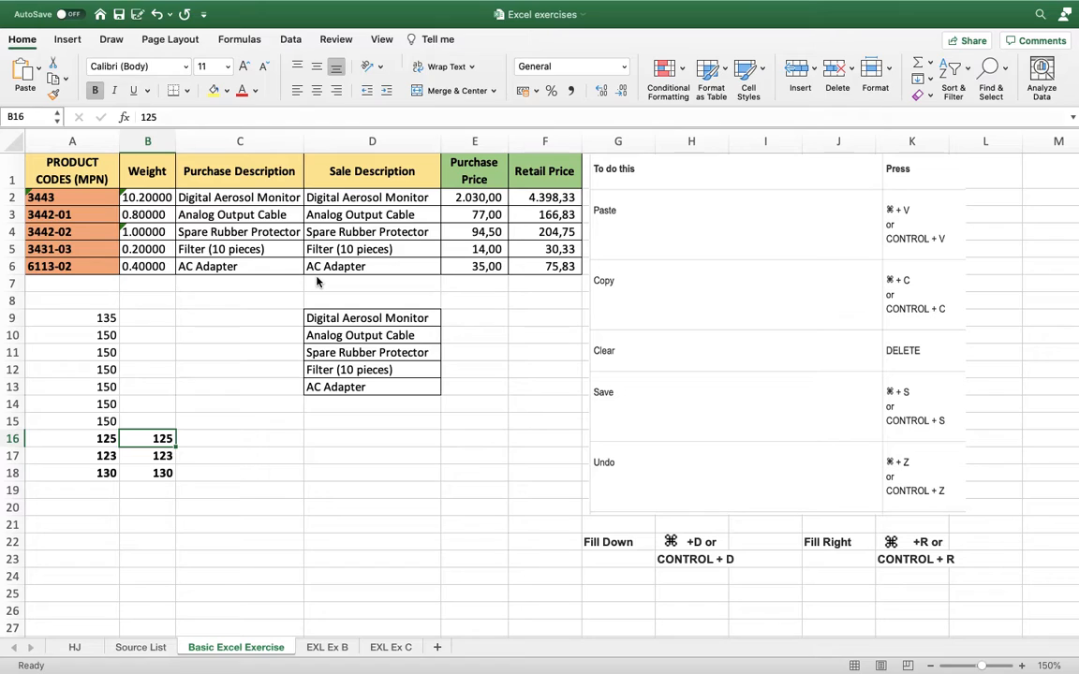
Select the range A9:C18 and clear its contents.
key("Down")
key("Down")
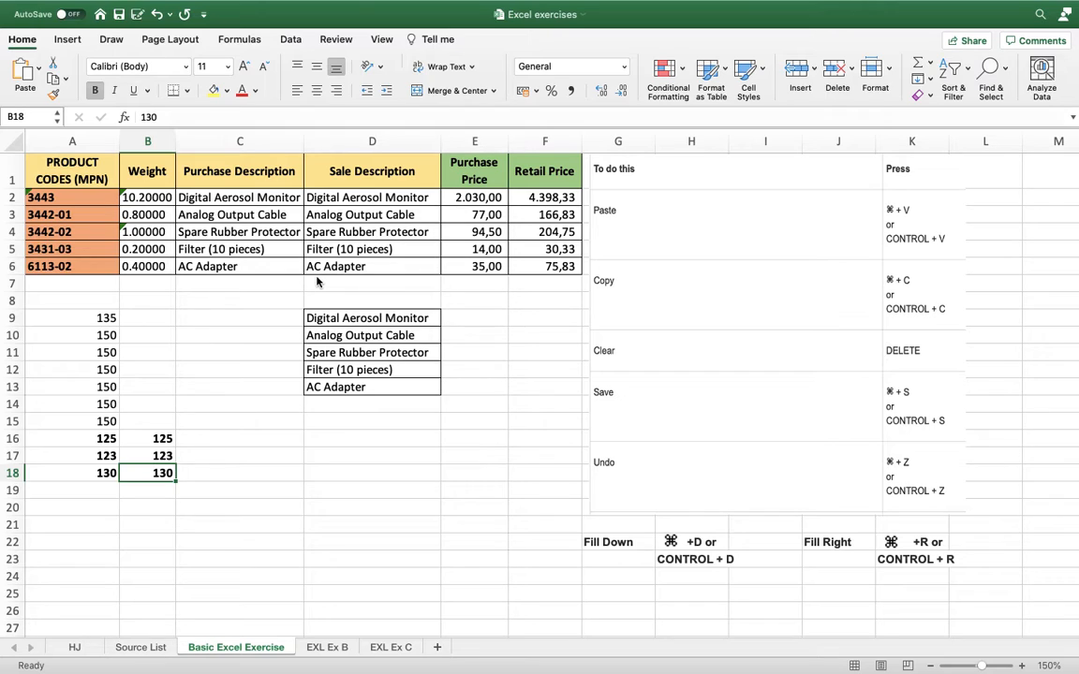
key("Up")
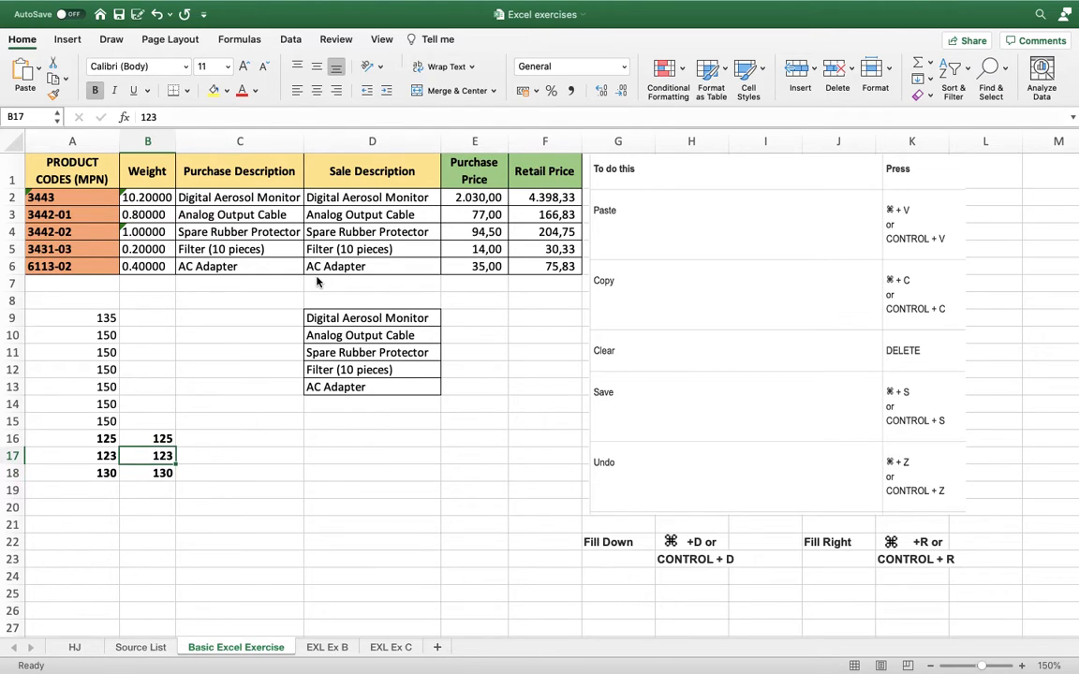
key("Left")
key("Up")
key("Up")
key("Up")
key("Up")
key("Up")
key("Up")
key("Up")
key("Up")
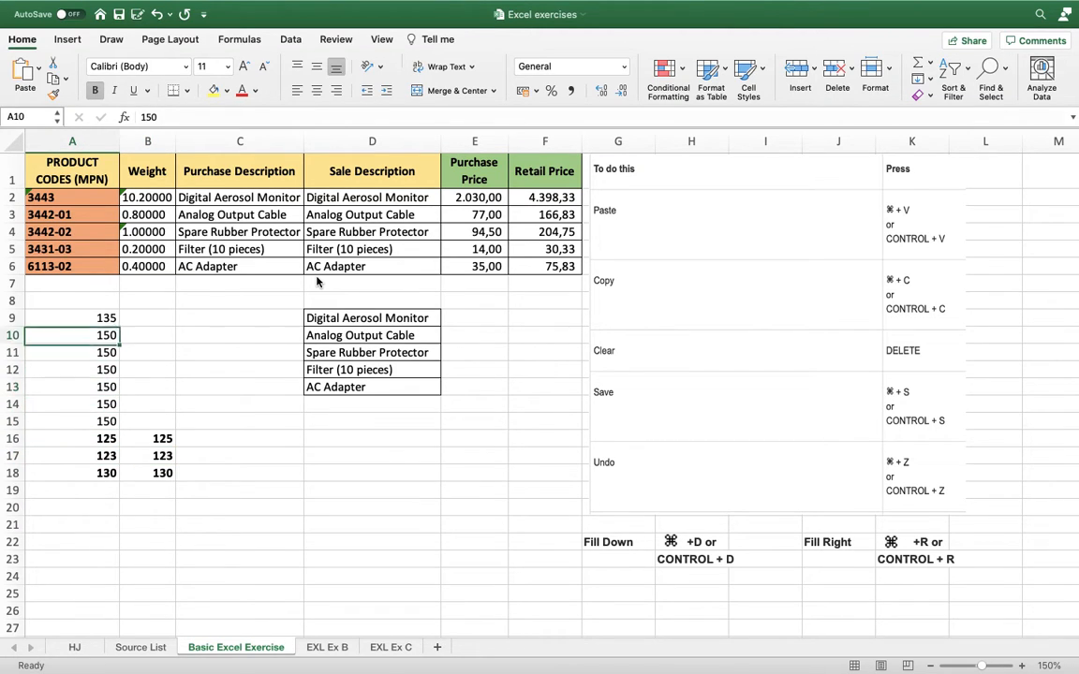
key("shift+Right")
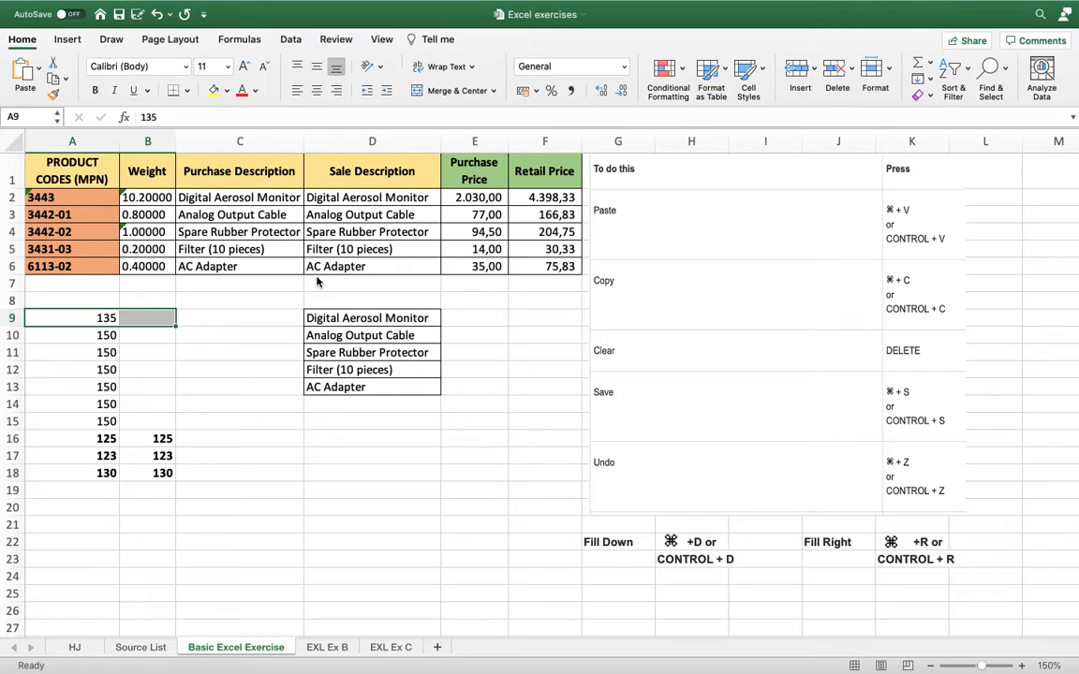
key("shift+Right")
key("shift+Down")
key("shift+Down")
key("shift+Down")
key("shift+Down")
key("shift+Down")
key("shift+Down")
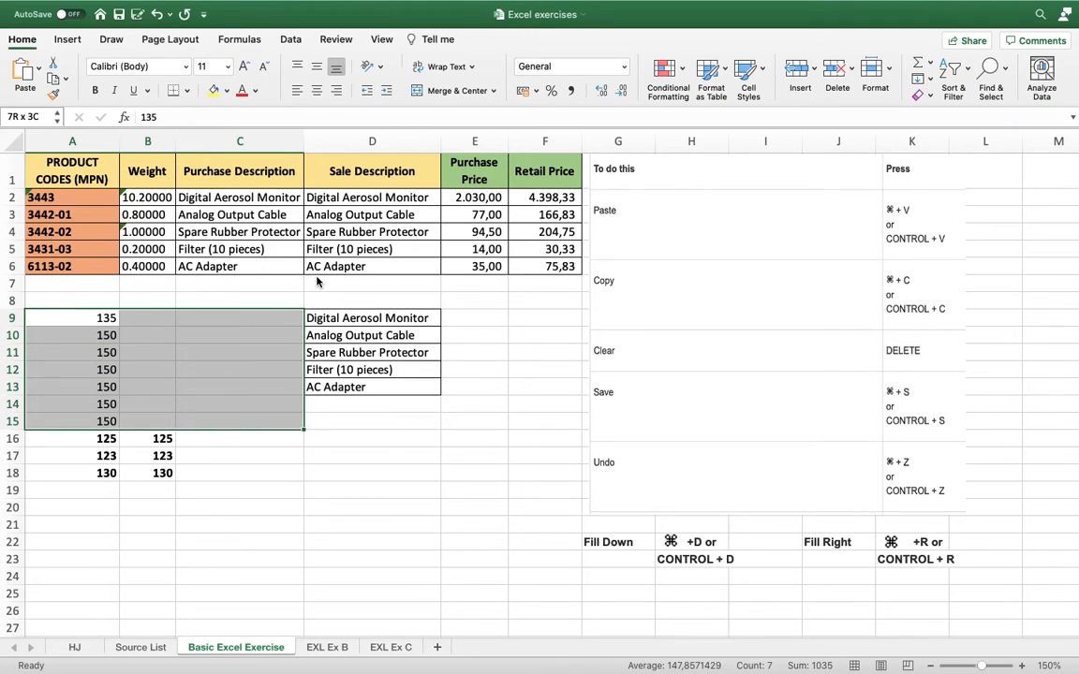
key("shift+Down")
key("shift+Down")
key("shift+Down")
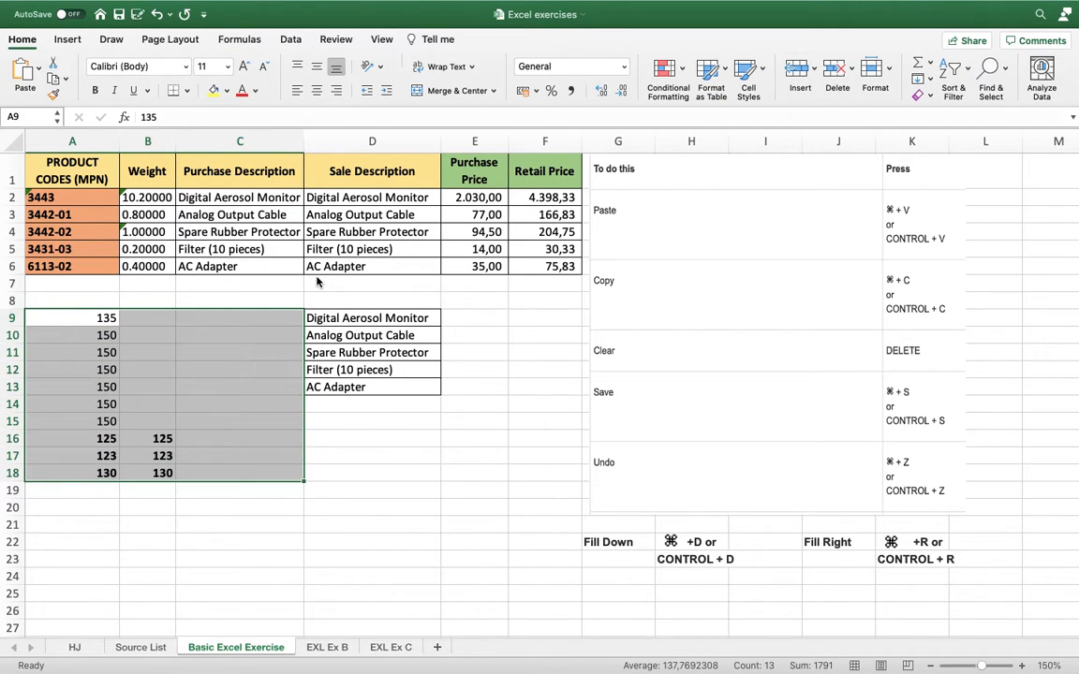
key("Delete")
key("Left")
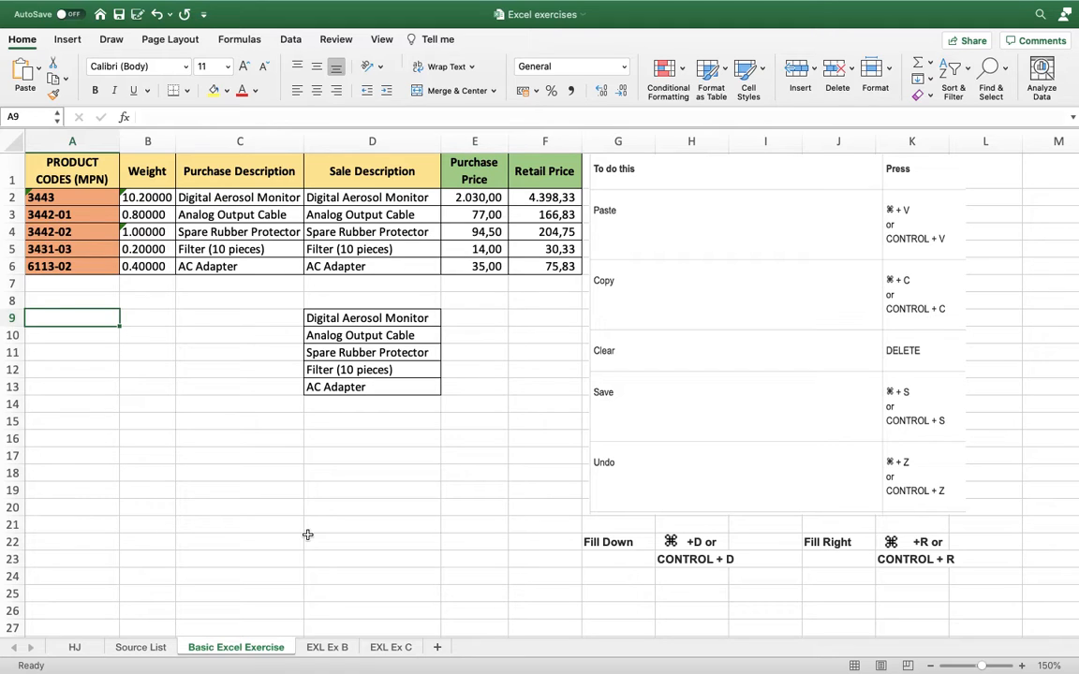
Switch to the EXL Ex B sheet and select cell D8 below the product table.
left_click(327, 647)
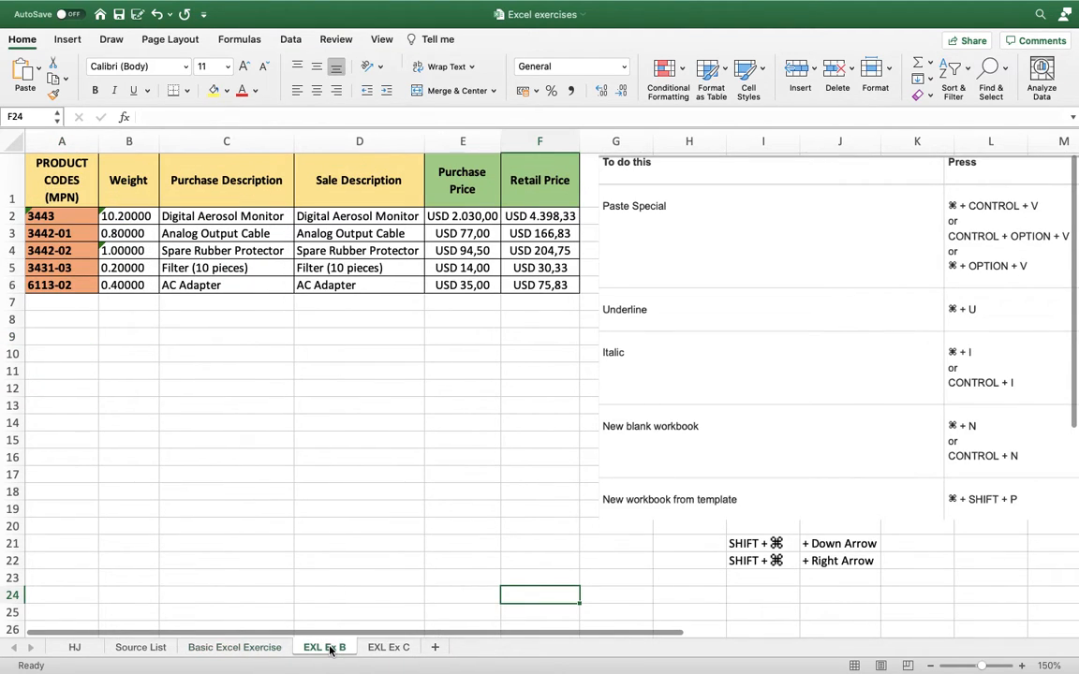
left_click(247, 429)
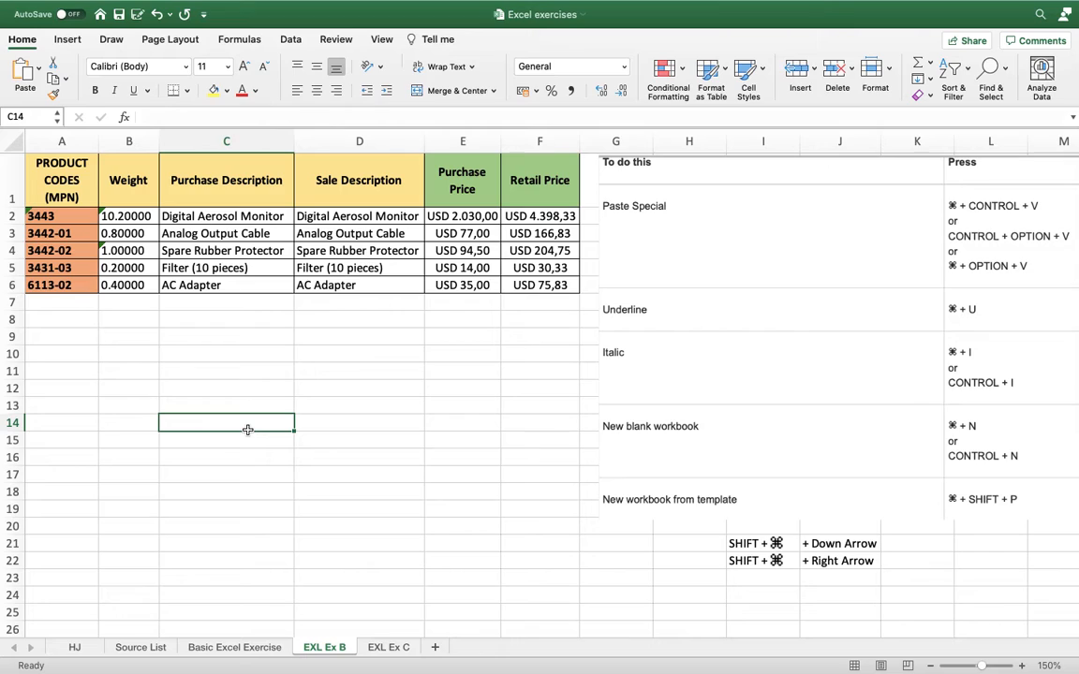
key("Up")
key("Up")
key("Up")
key("Up")
key("Up")
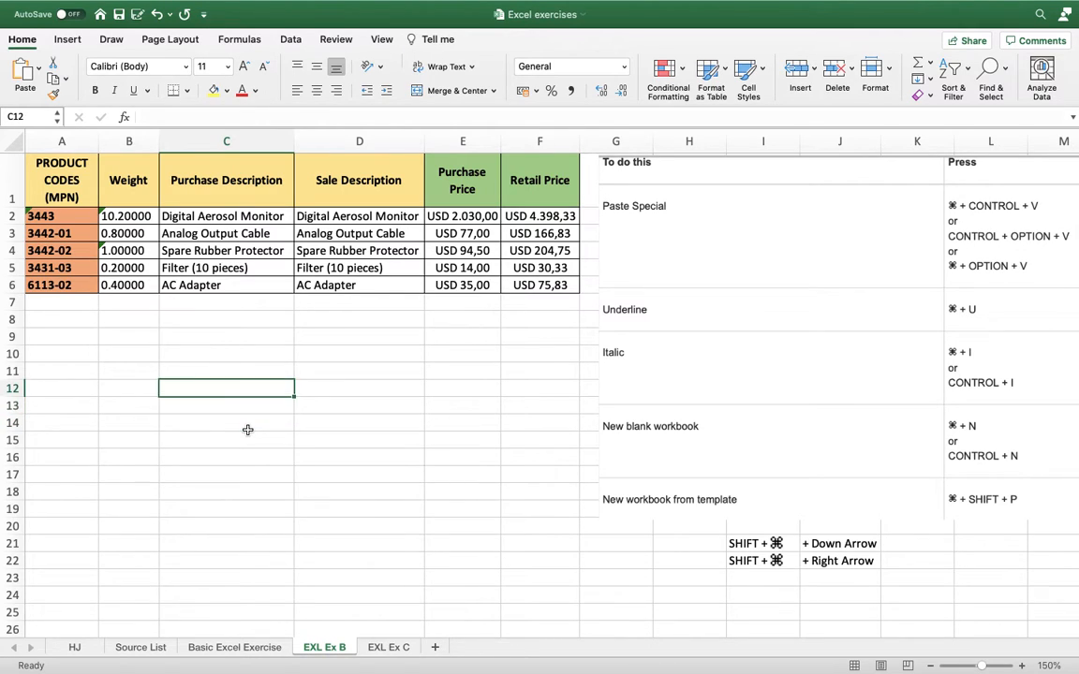
key("Up")
key("Right")
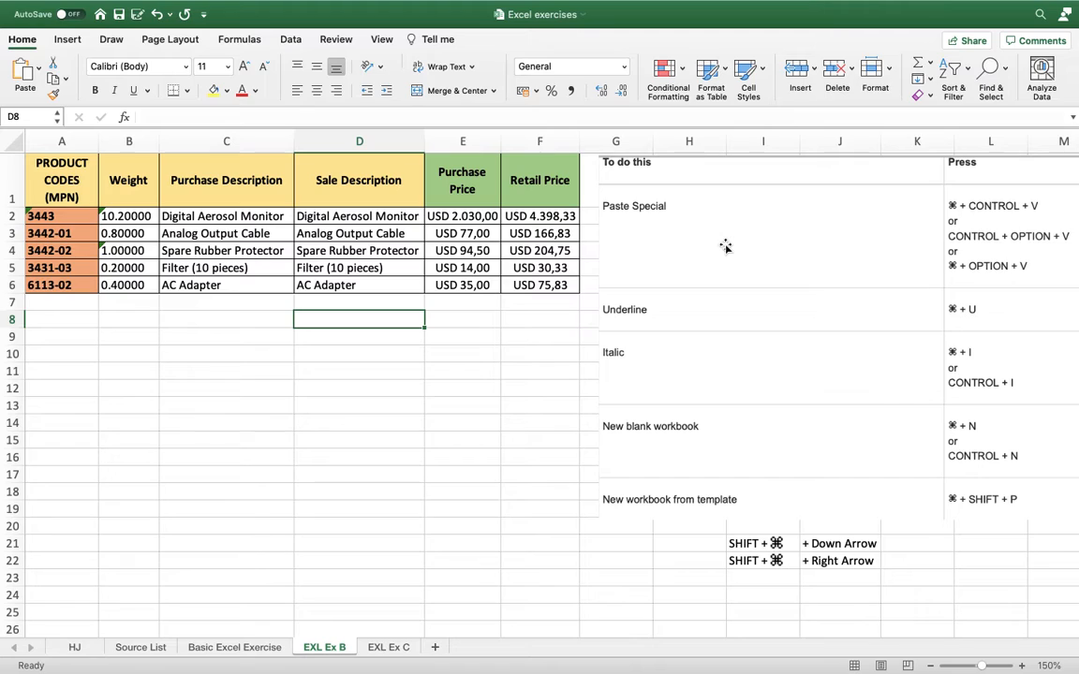
key("Right")
key("Up")
key("Up")
key("Up")
key("Up")
key("Up")
key("Up")
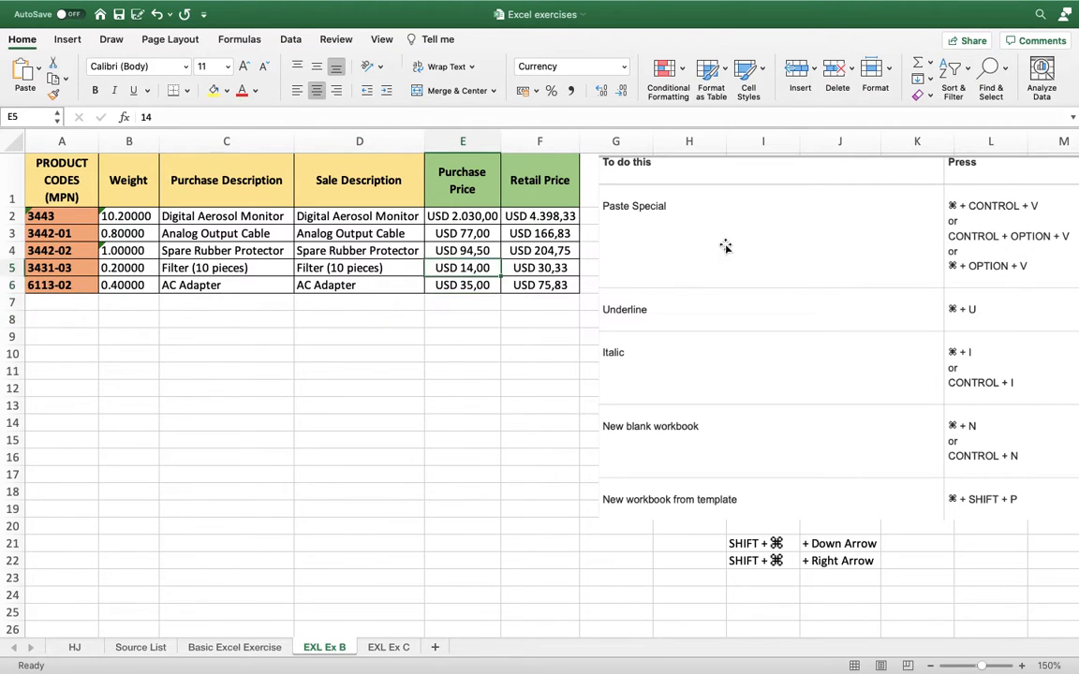
key("Down")
key("Up")
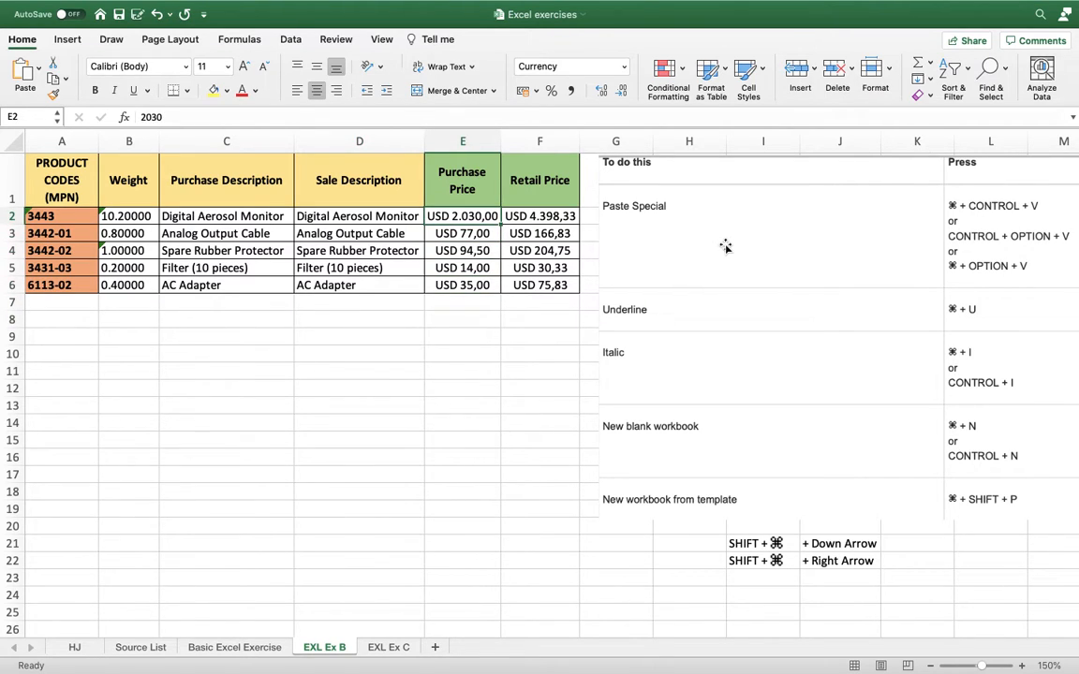
key("Down")
key("Up")
key("Down")
key("Down")
key("Up")
key("Up")
key("Right")
key("Left")
key("Down")
key("Down")
key("Down")
key("Down")
Copy the Digital Aerosol Monitor's purchase price from E2 and paste only its value into E8 with Paste Special.
key("Up")
key("Up")
key("Up")
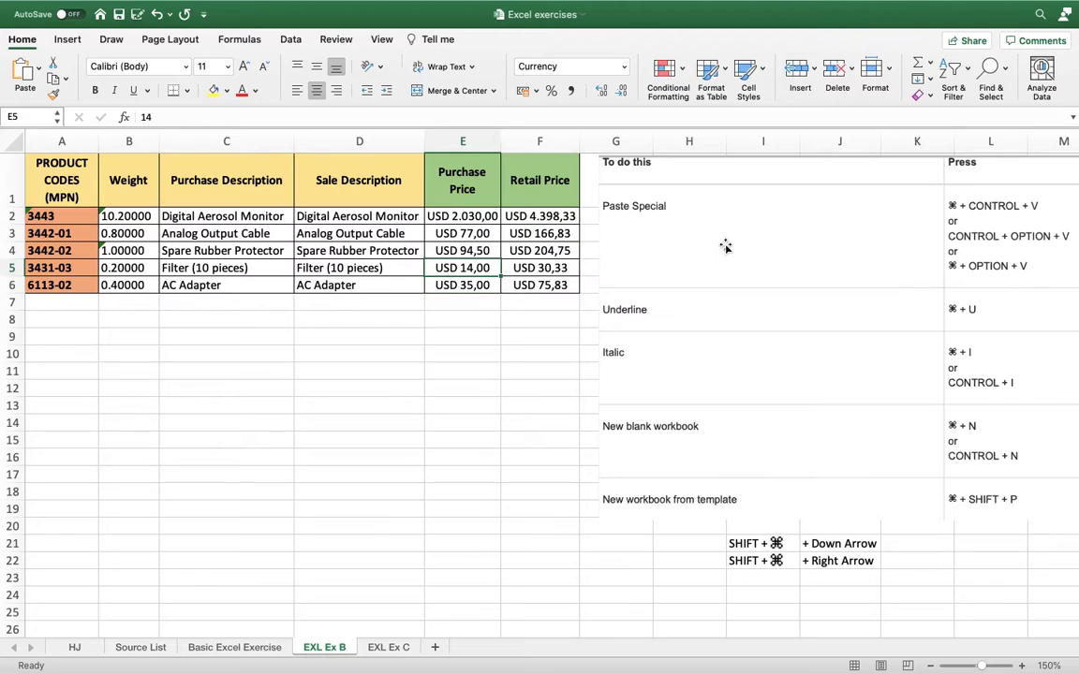
key("Up")
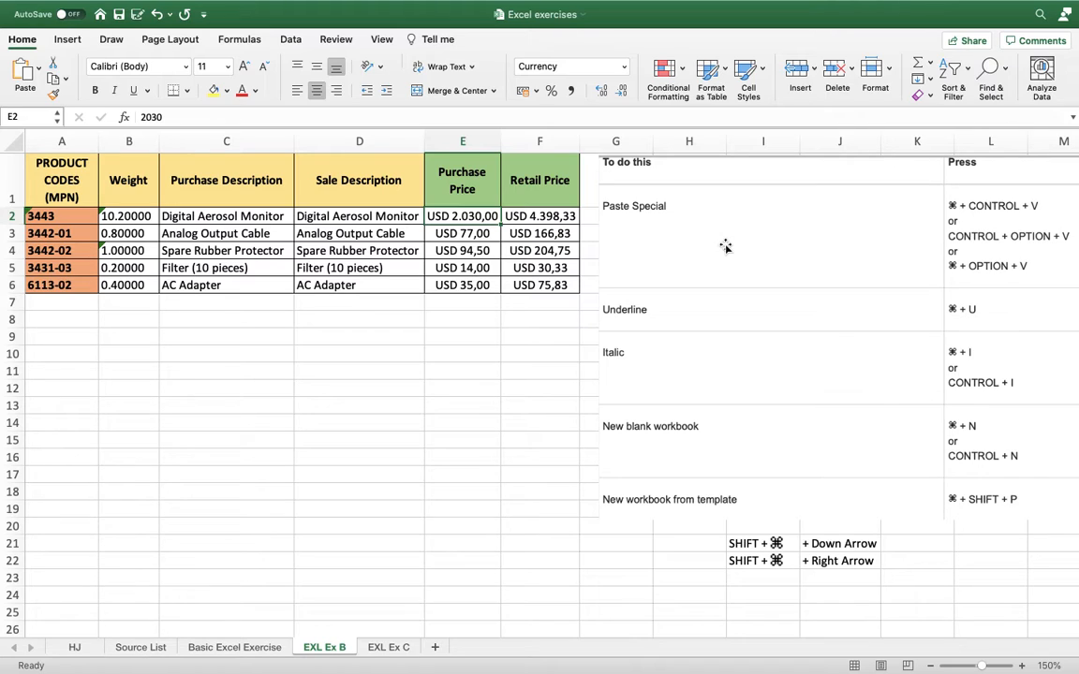
key("Up")
key("Down")
key("super+c")
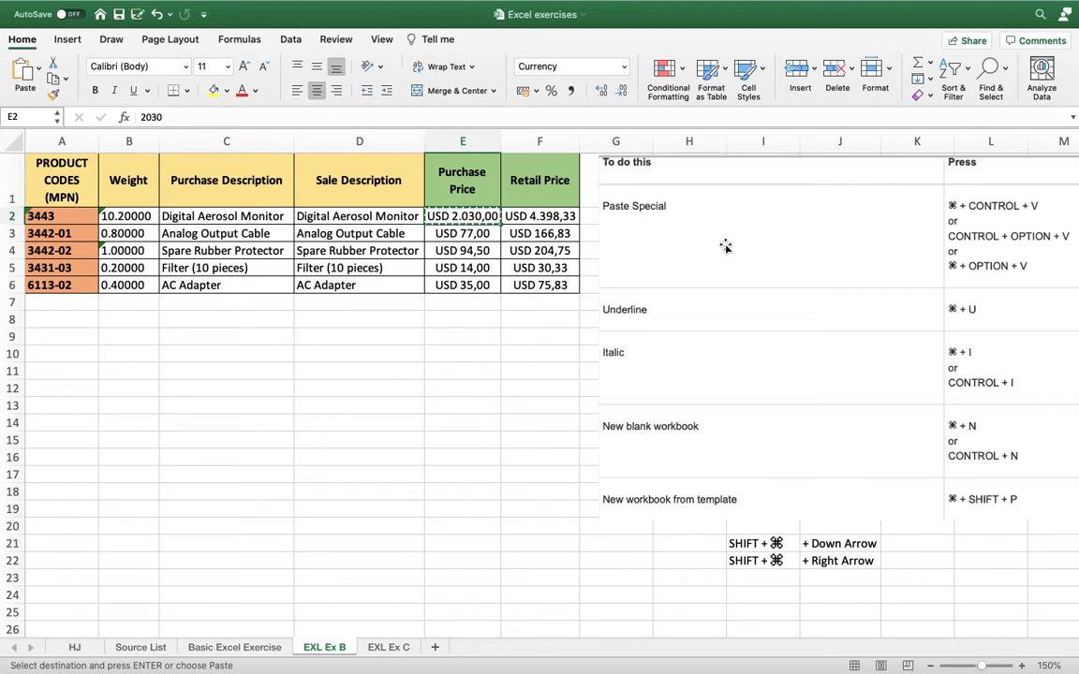
key("Down")
key("Down")
key("Down")
key("Down")
key("Down")
key("Down")
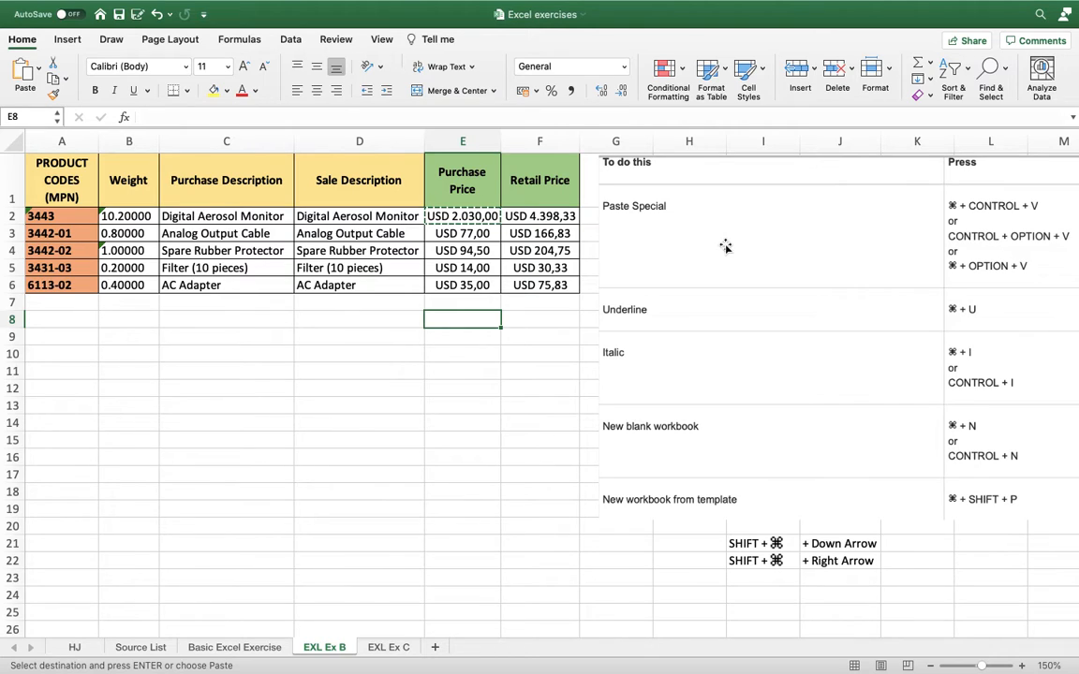
key("super+ctrl+v")
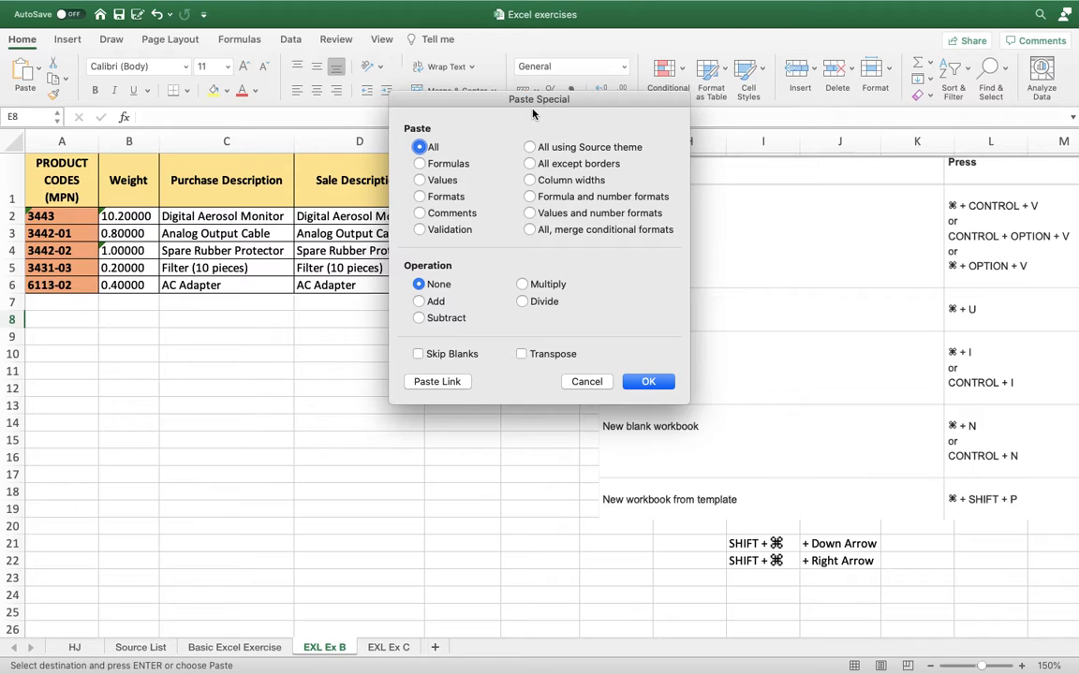
left_click(419, 180)
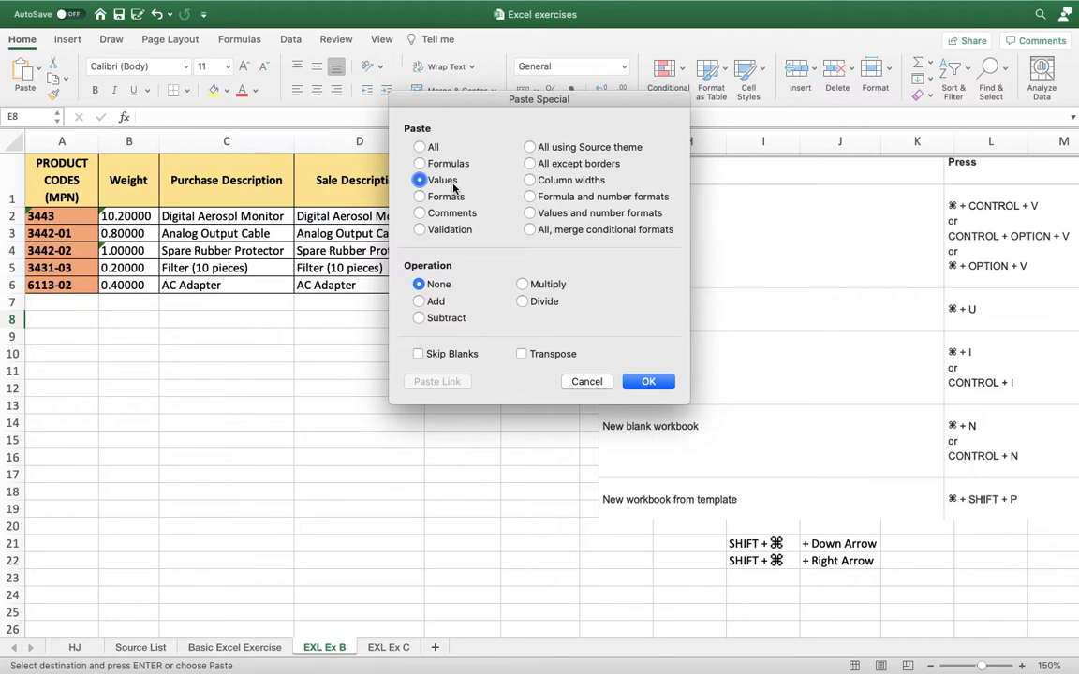
left_click(646, 382)
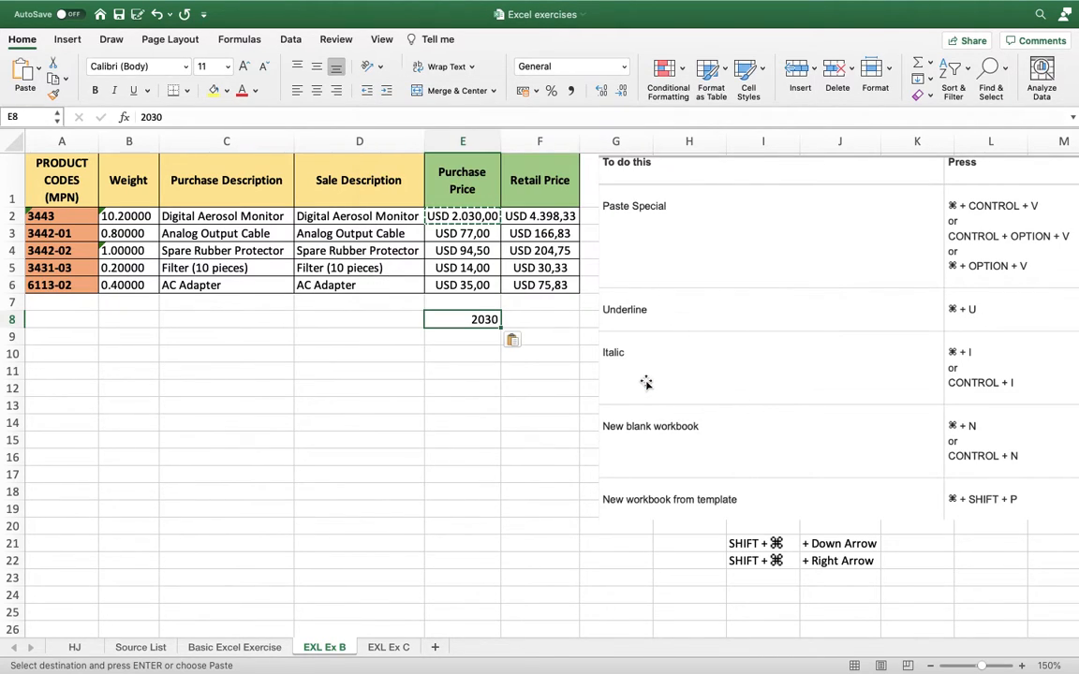
left_click(462, 344)
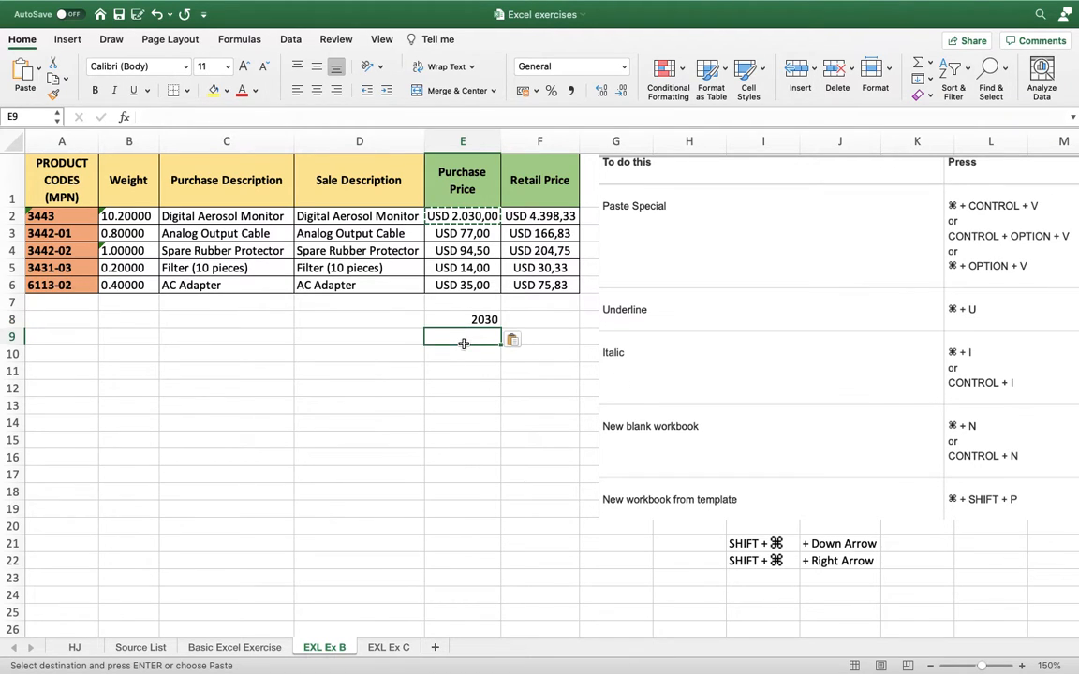
key("Up")
key("Left")
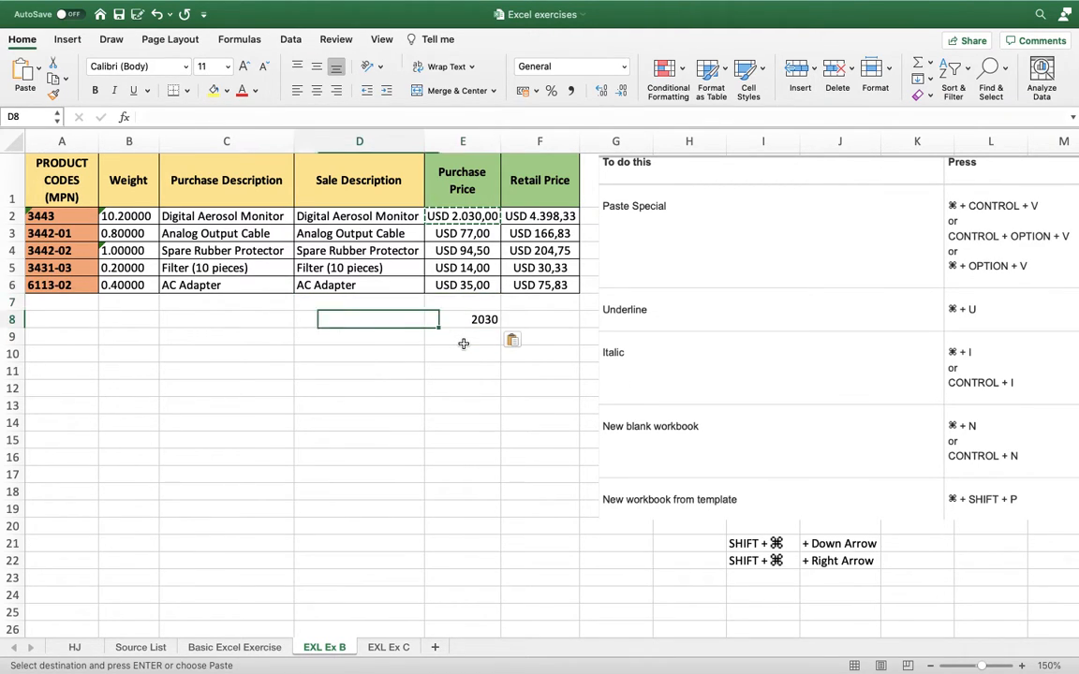
key("Right")
key("Down")
key("Up")
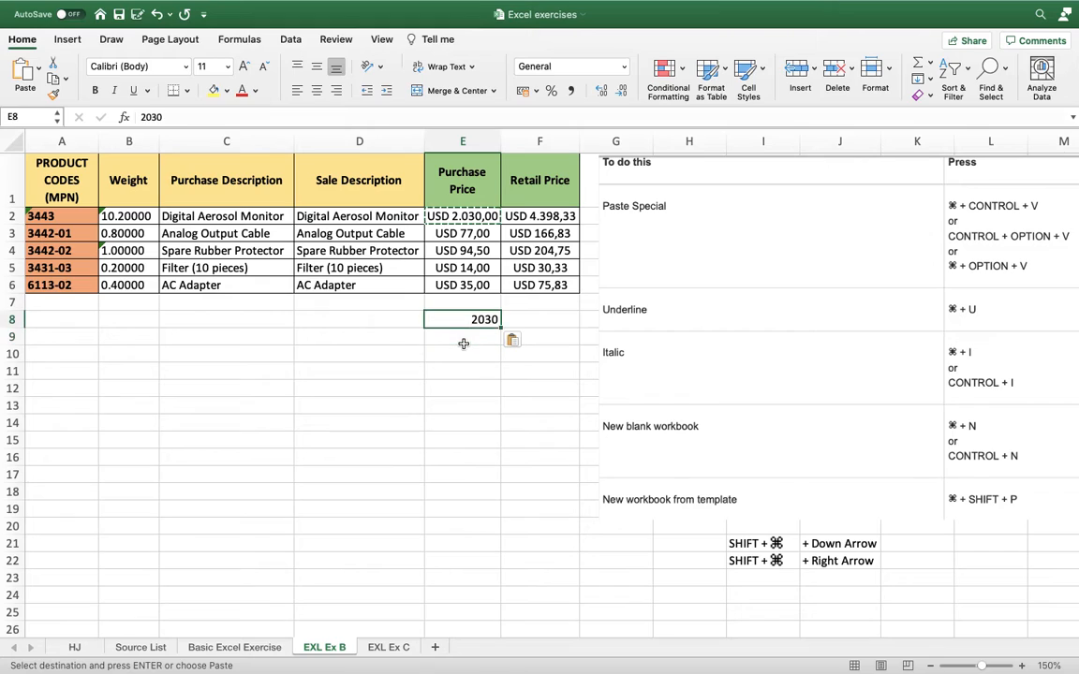
key("Up")
key("Left")
key("Down")
key("Right")
key("Left")
key("Right")
key("Up")
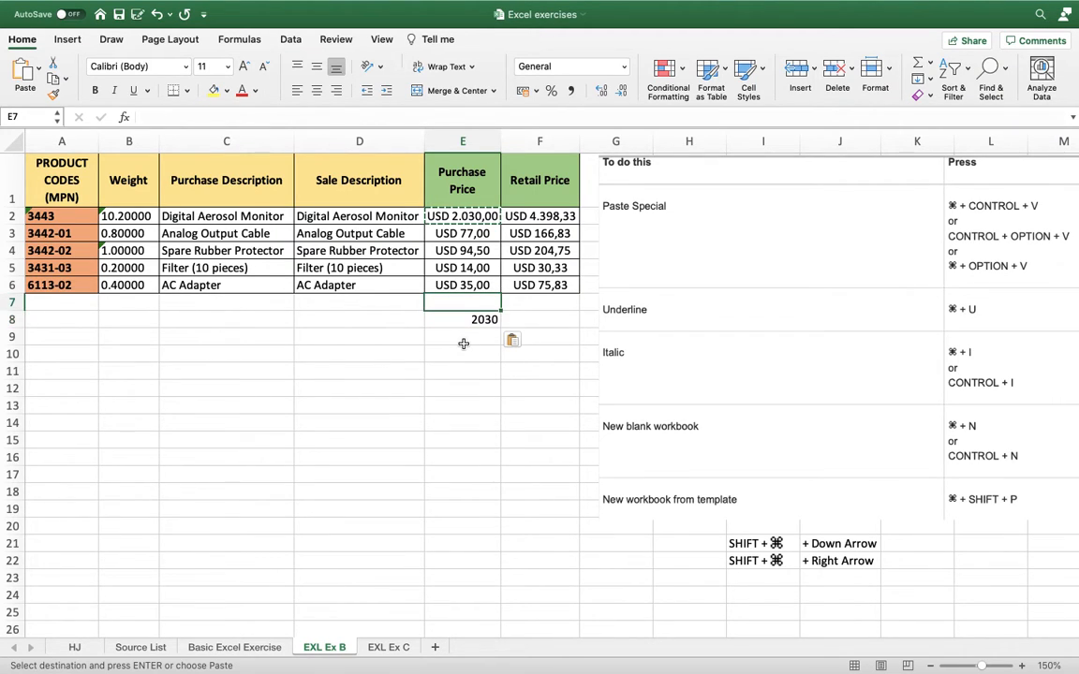
key("Left")
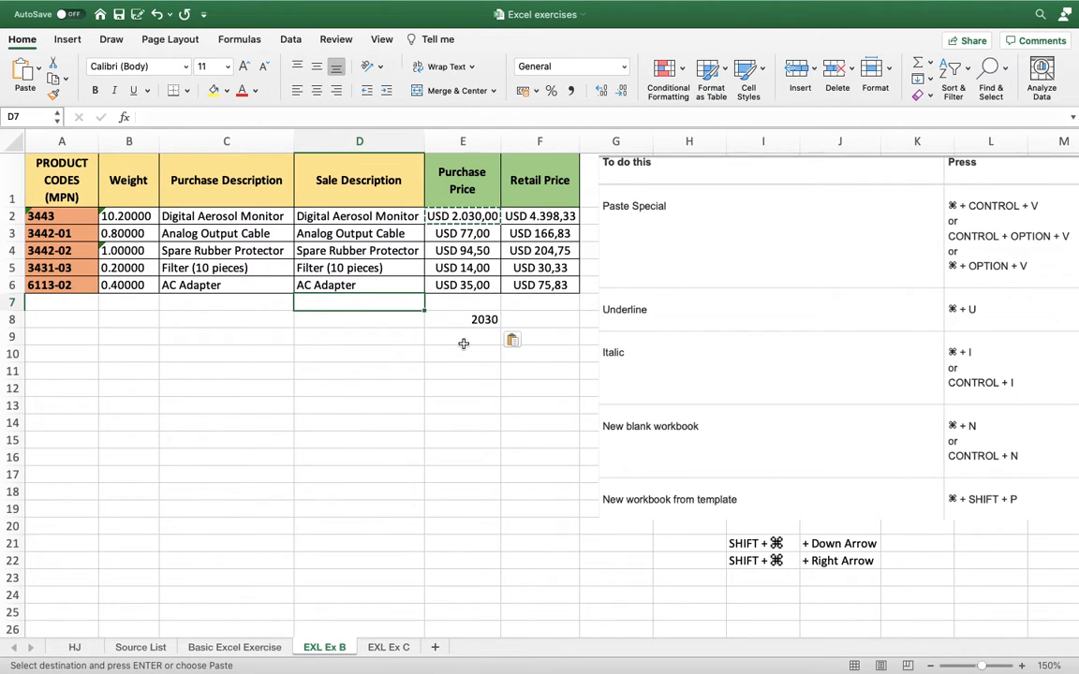
key("Right")
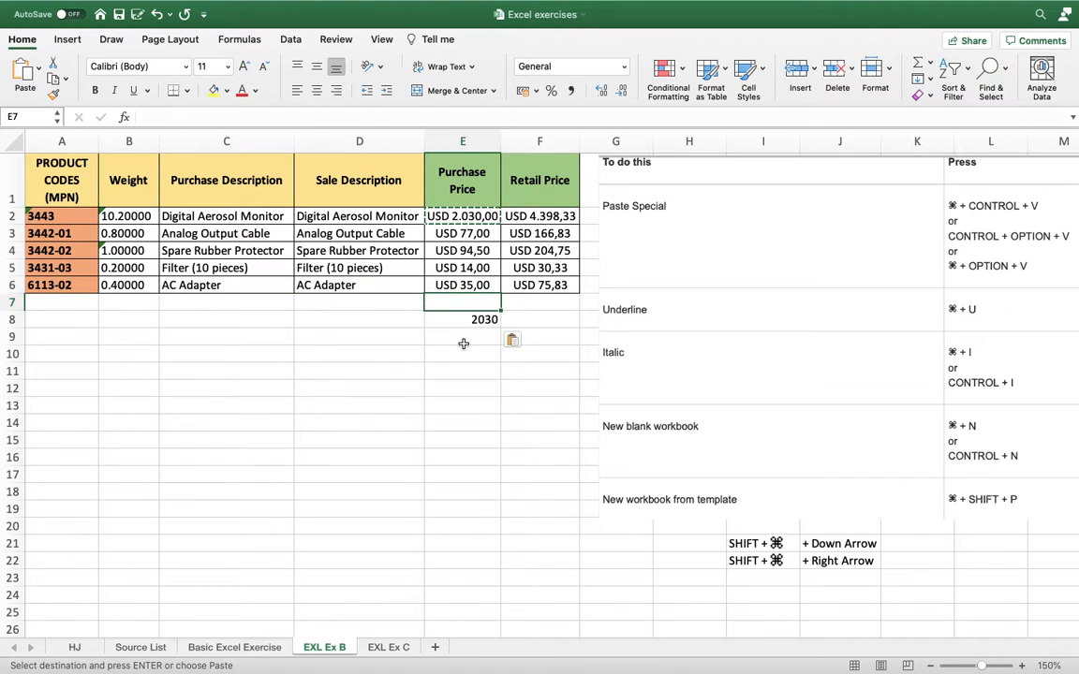
key("Down")
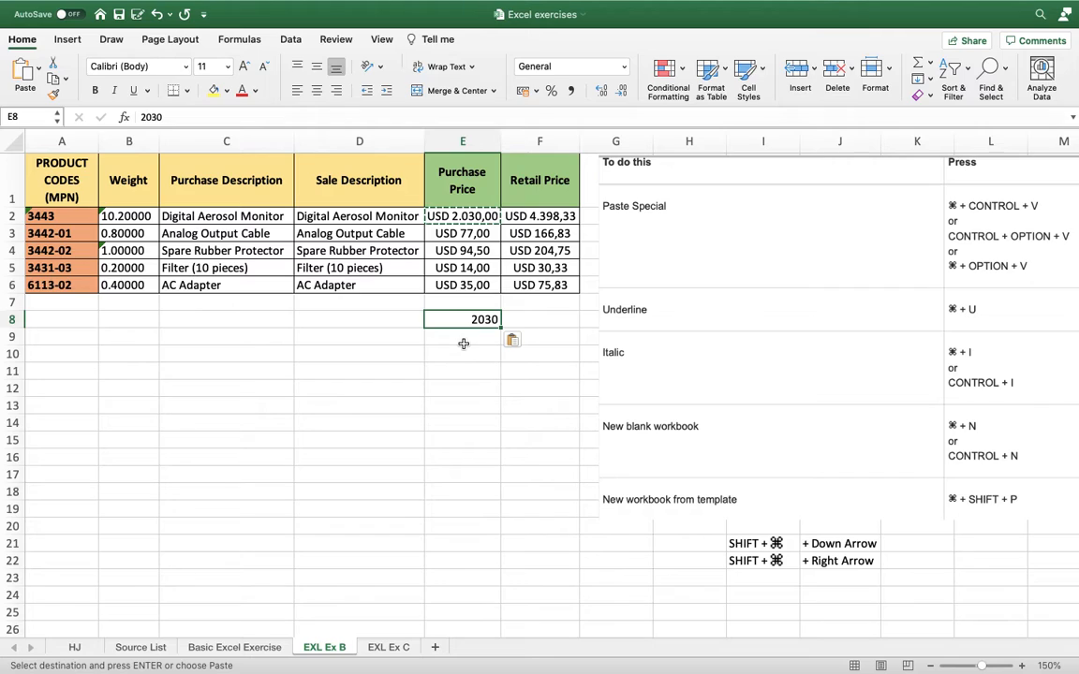
key("Down")
key("Up")
key("Up")
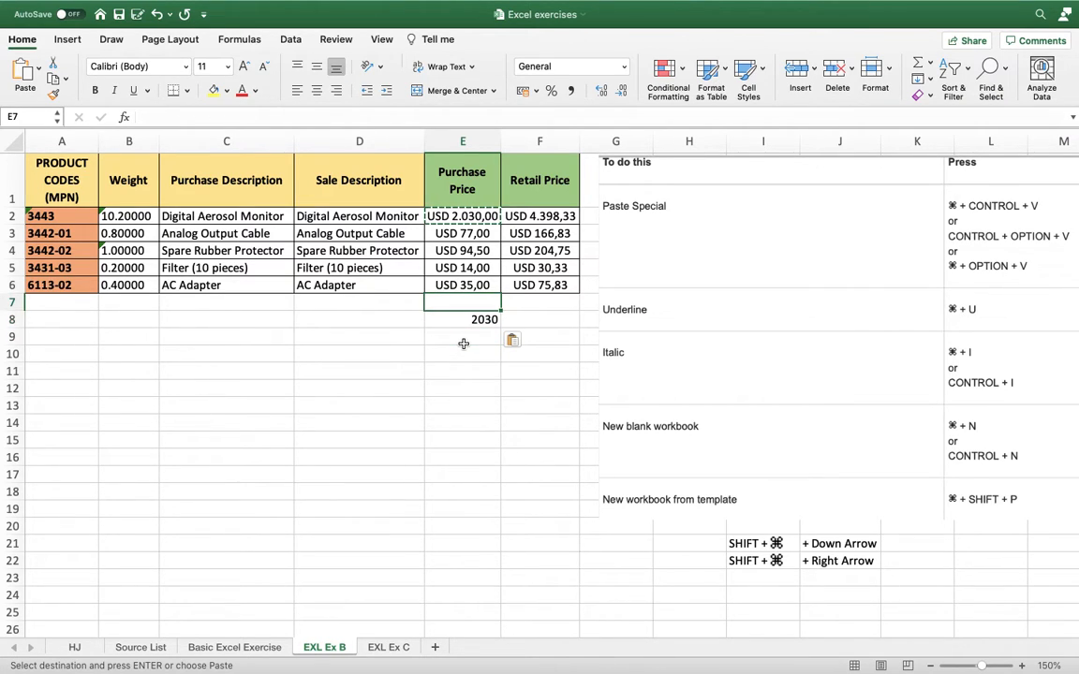
key("Down")
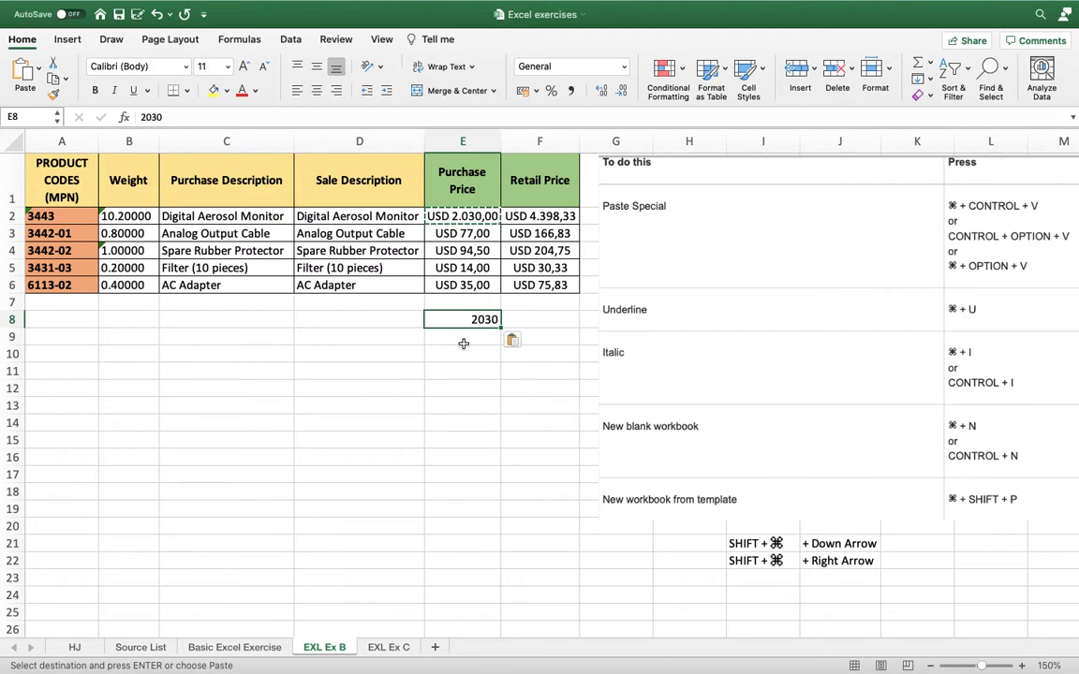
key("Left")
key("Right")
key("Left")
key("Left")
key("Left")
key("Left")
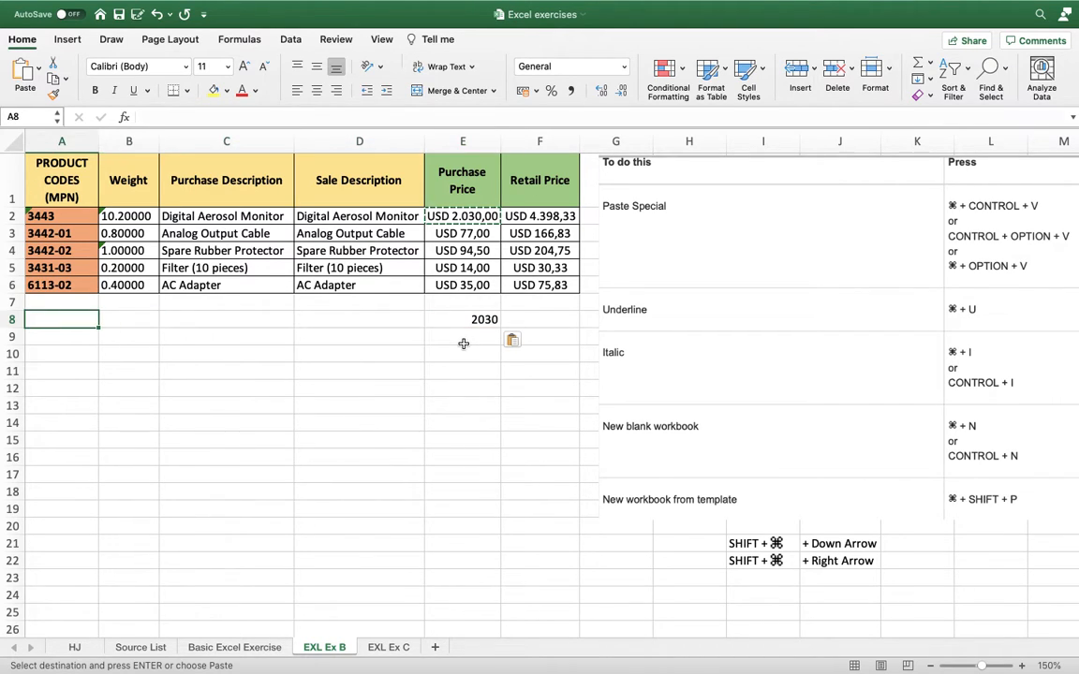
Apply underline and italic formatting to the pasted value in cell E8.
key("Right")
key("Right")
key("Right")
key("Right")
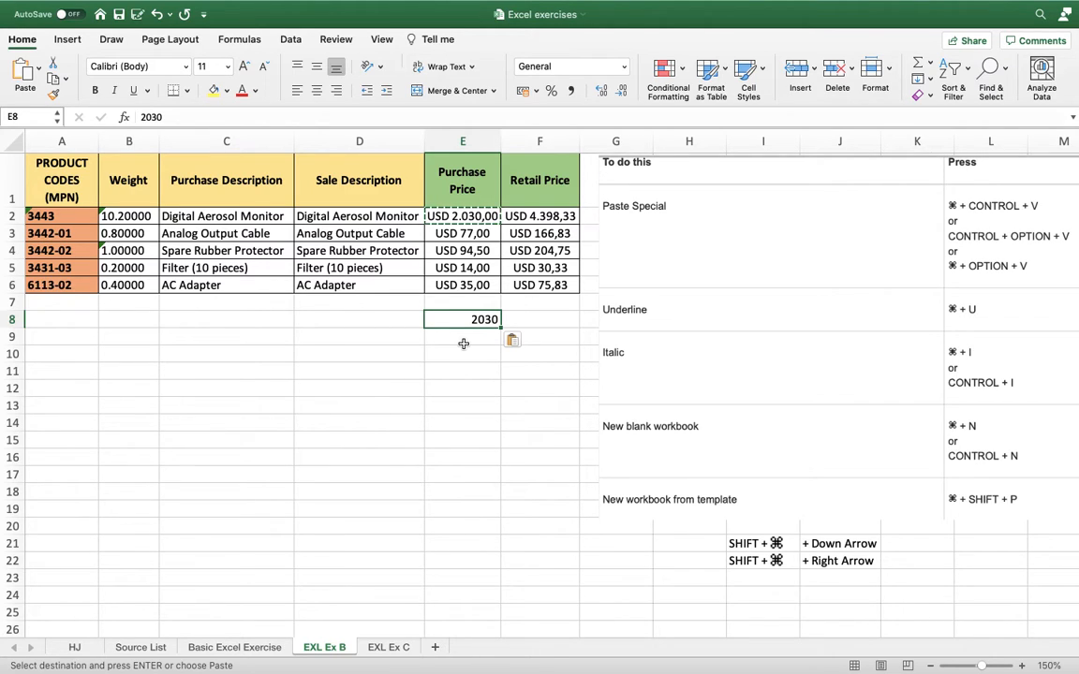
key("super+u")
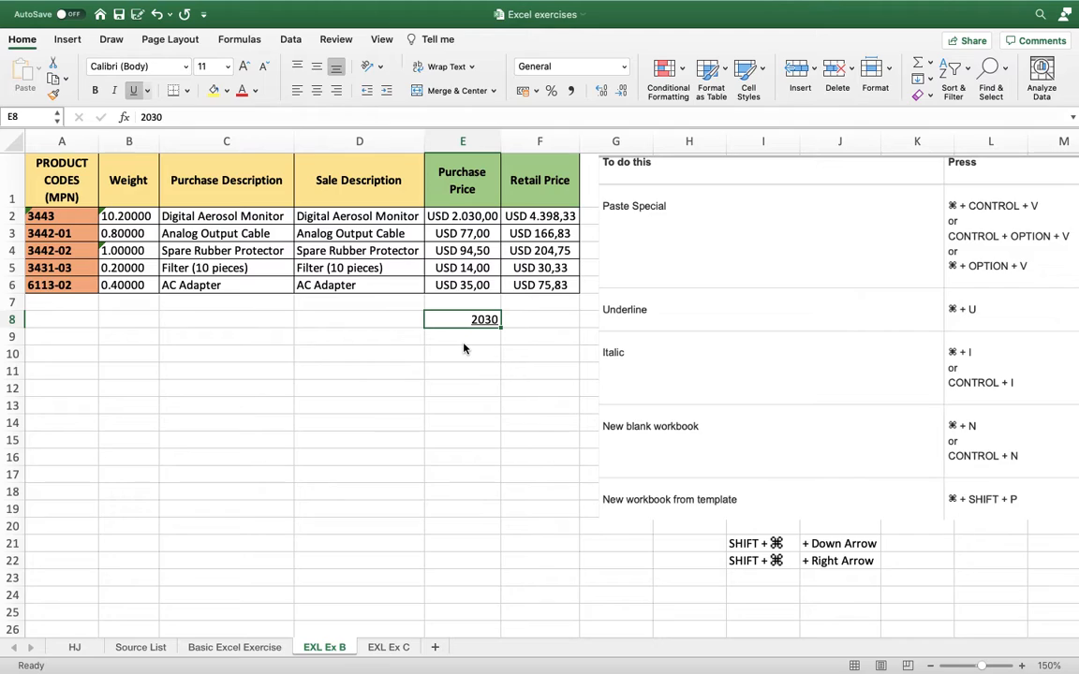
key("super+i")
Create a new blank workbook and close it, and open and close the template gallery for new workbooks.
key("super+n")
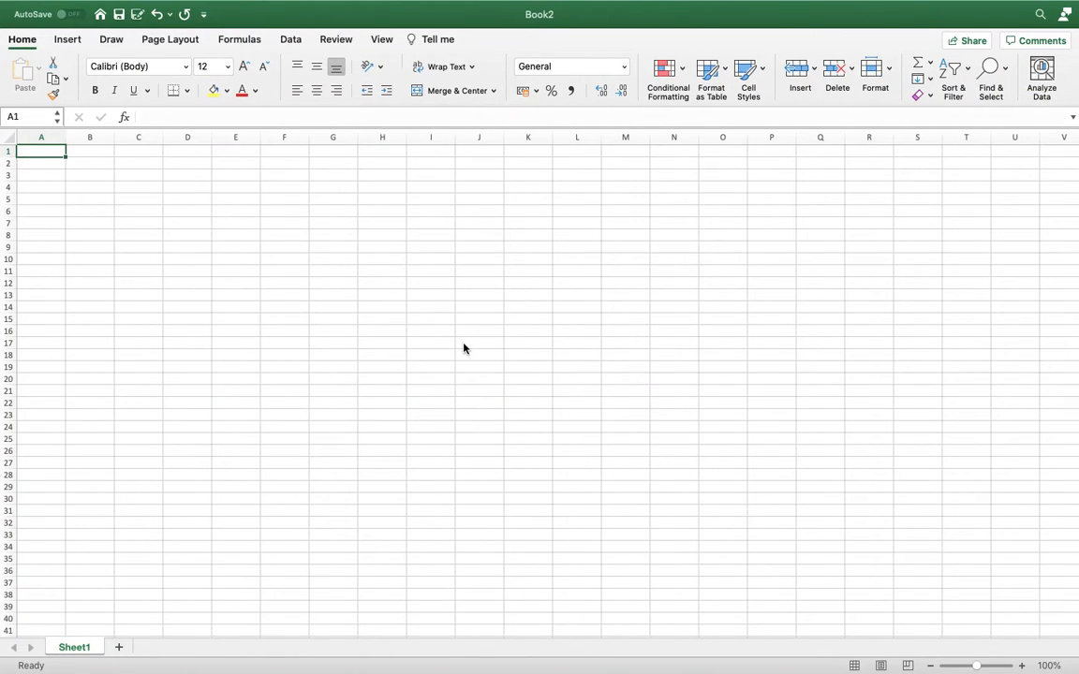
mouse_move(319, 6)
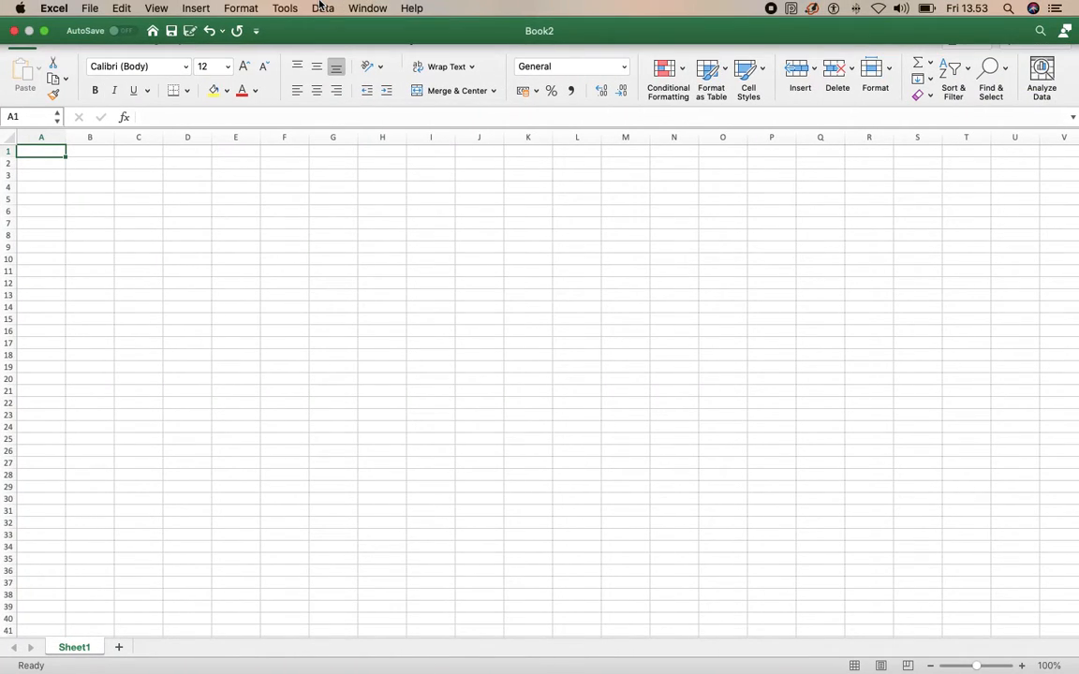
left_click(11, 33)
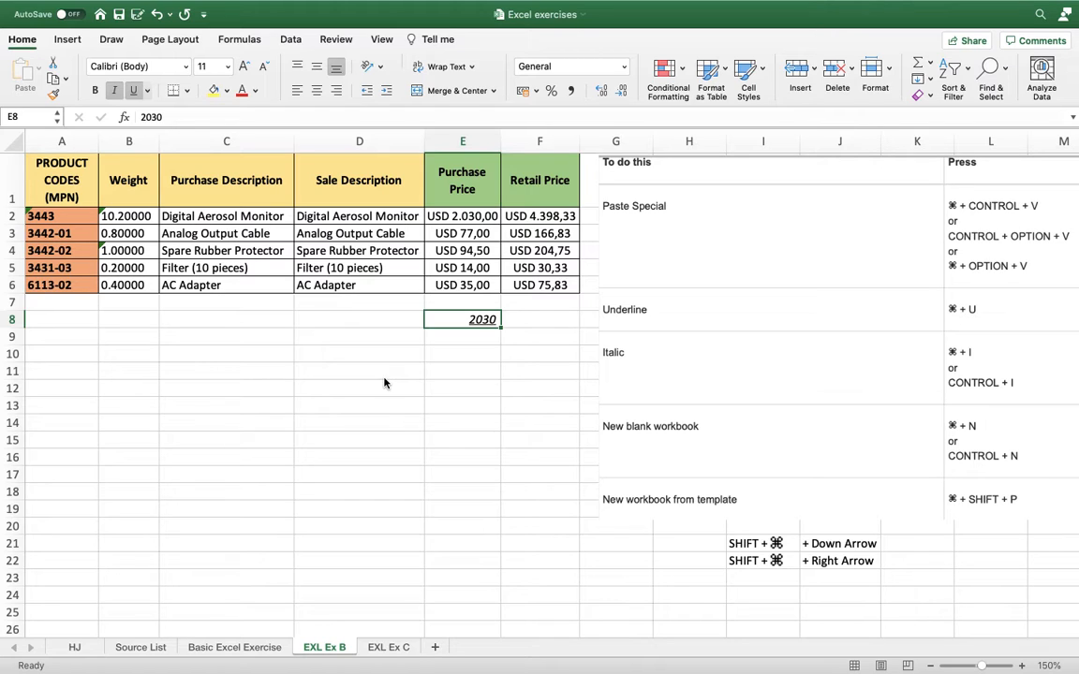
key("super+shift+p")
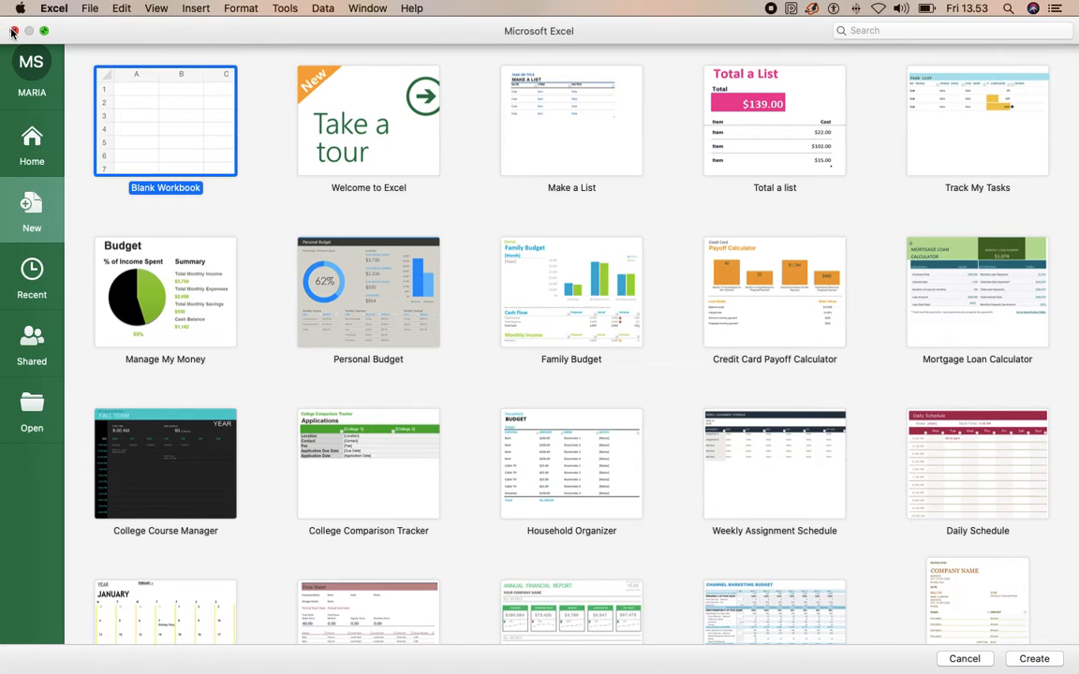
left_click(13, 31)
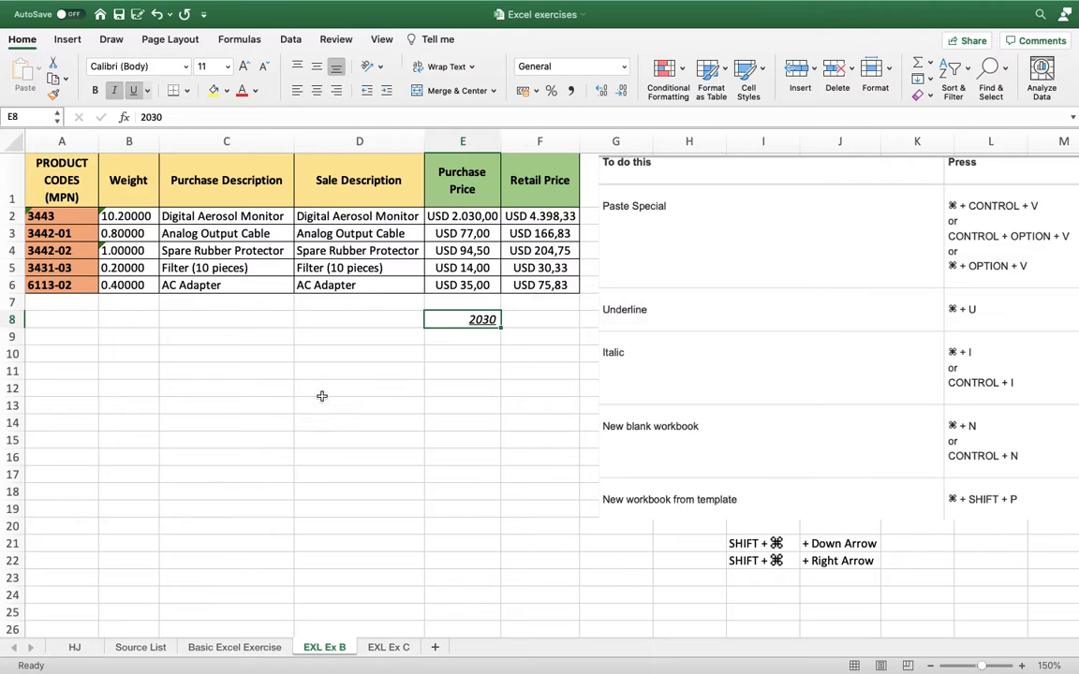
Select the whole product table A1:F6 by sweeping across its cells, and clear the selection.
left_click(398, 343)
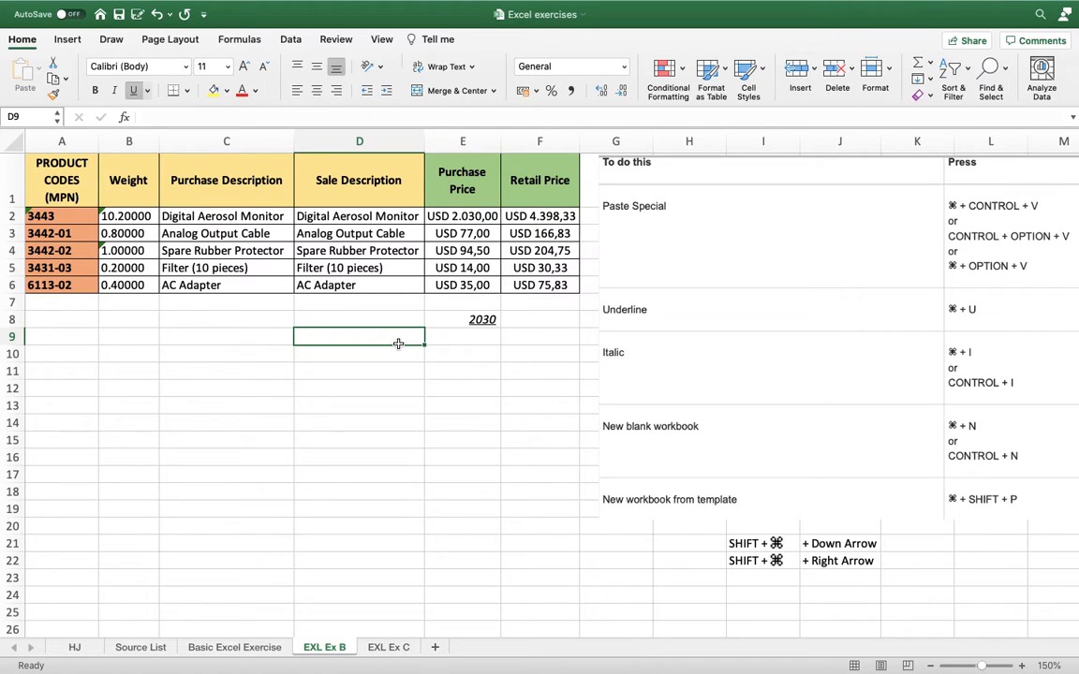
left_click(62, 174)
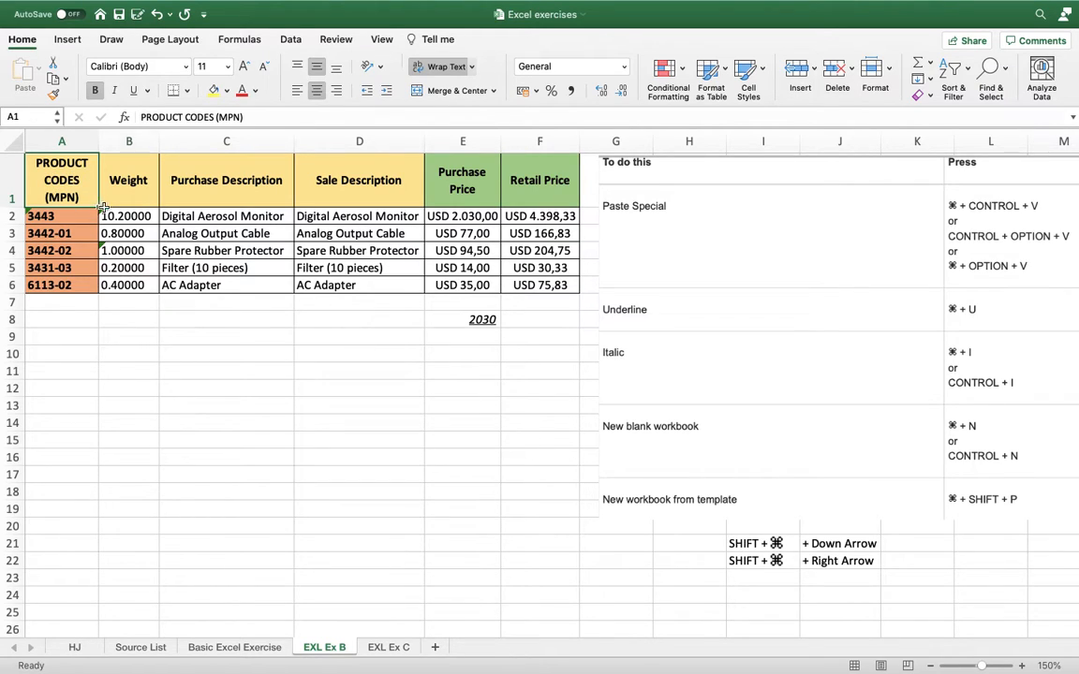
left_click_drag(103, 207, 532, 288)
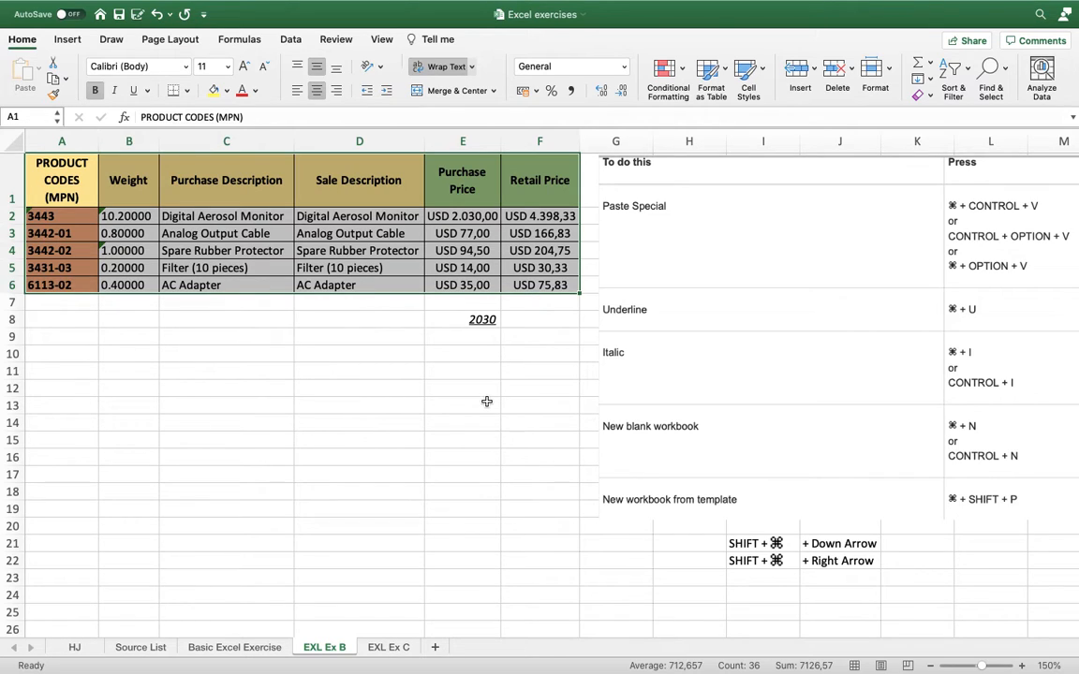
left_click(323, 337)
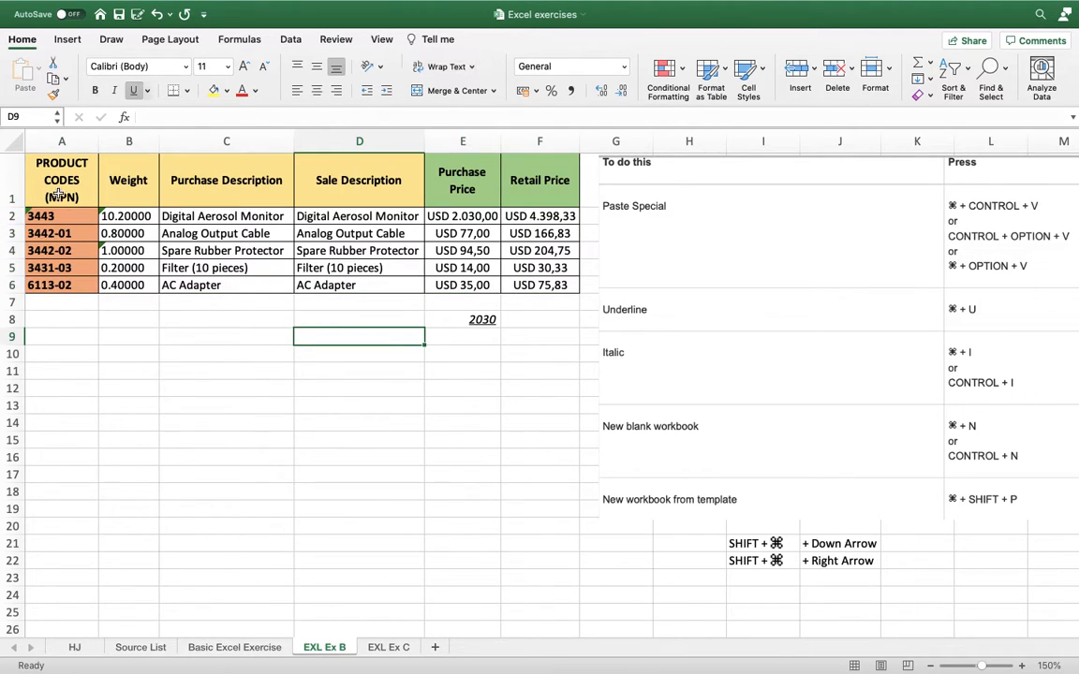
left_click_drag(58, 192, 553, 283)
left_click(351, 355)
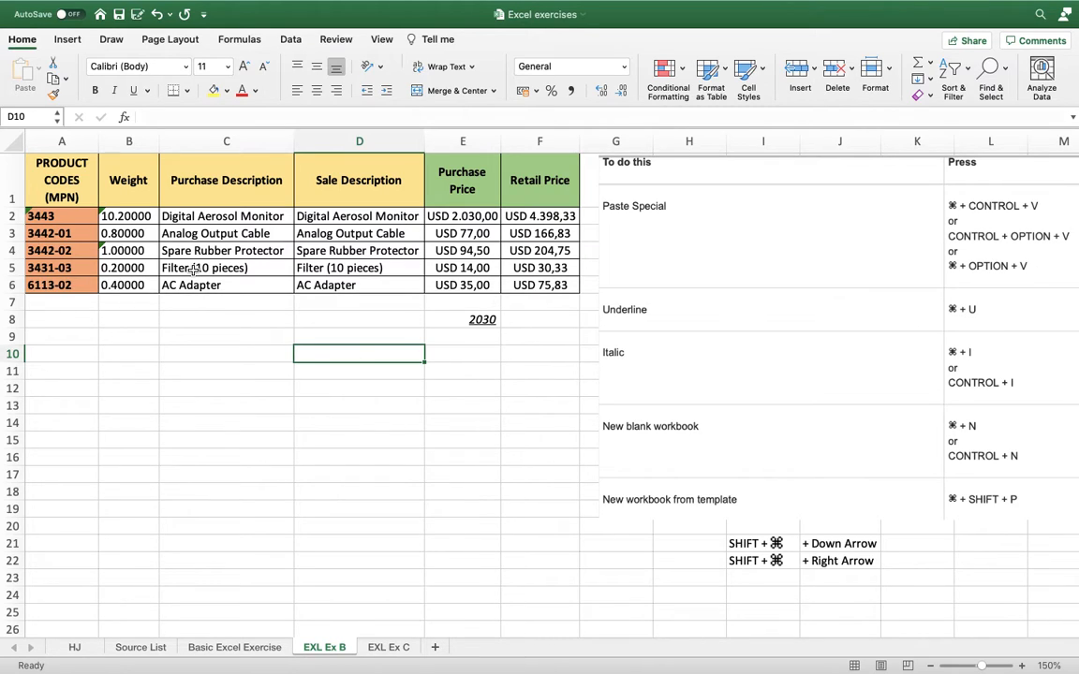
Extend the selection from A1 to the product table's last filled row and column, and deselect it by selecting A9.
left_click(40, 159)
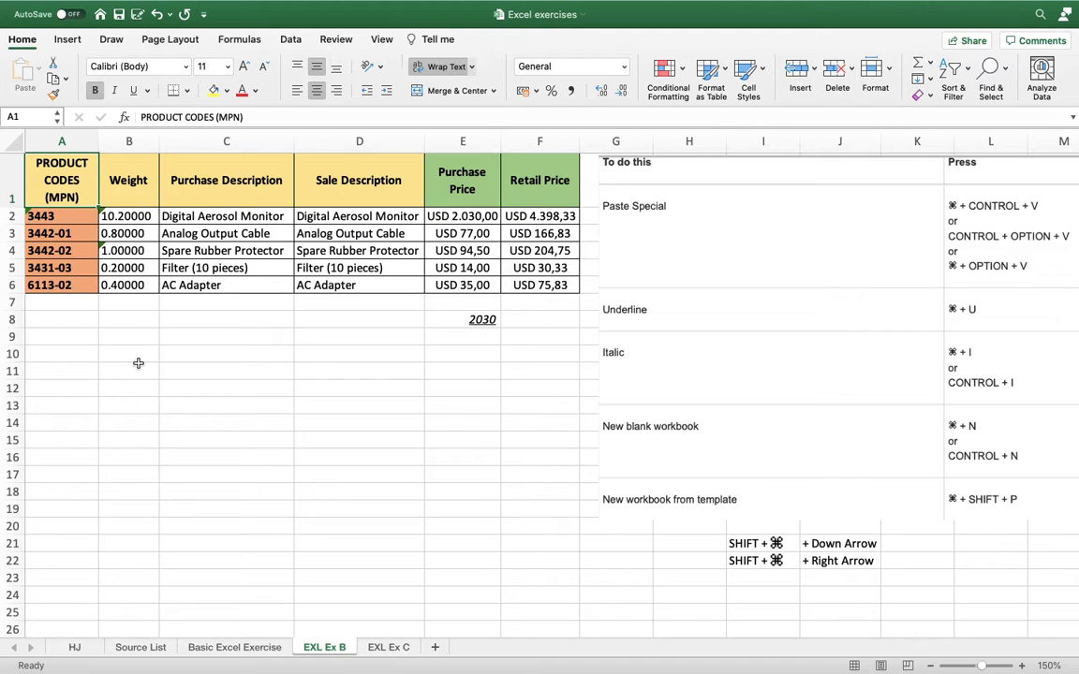
key("shift+super+Down")
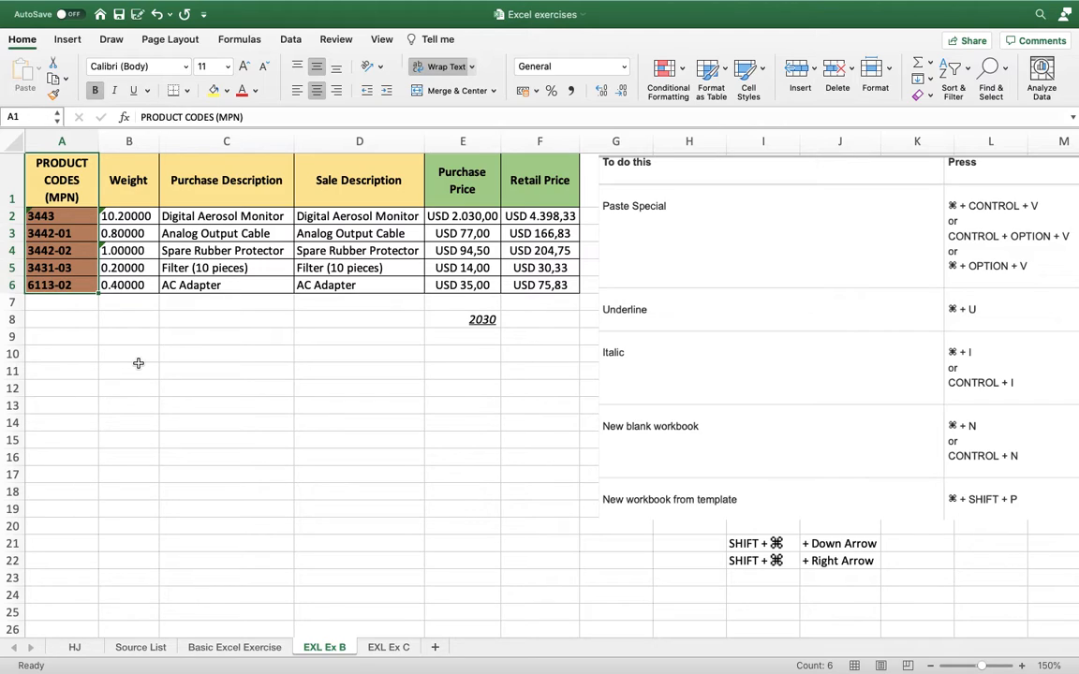
key("shift+super+Right")
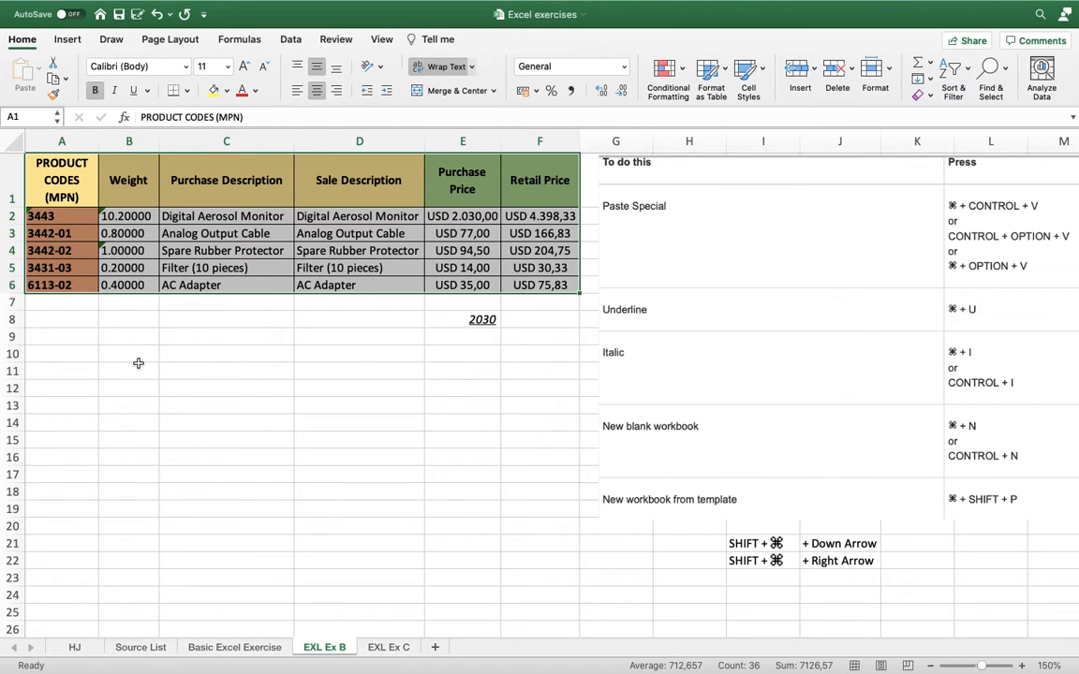
left_click(58, 330)
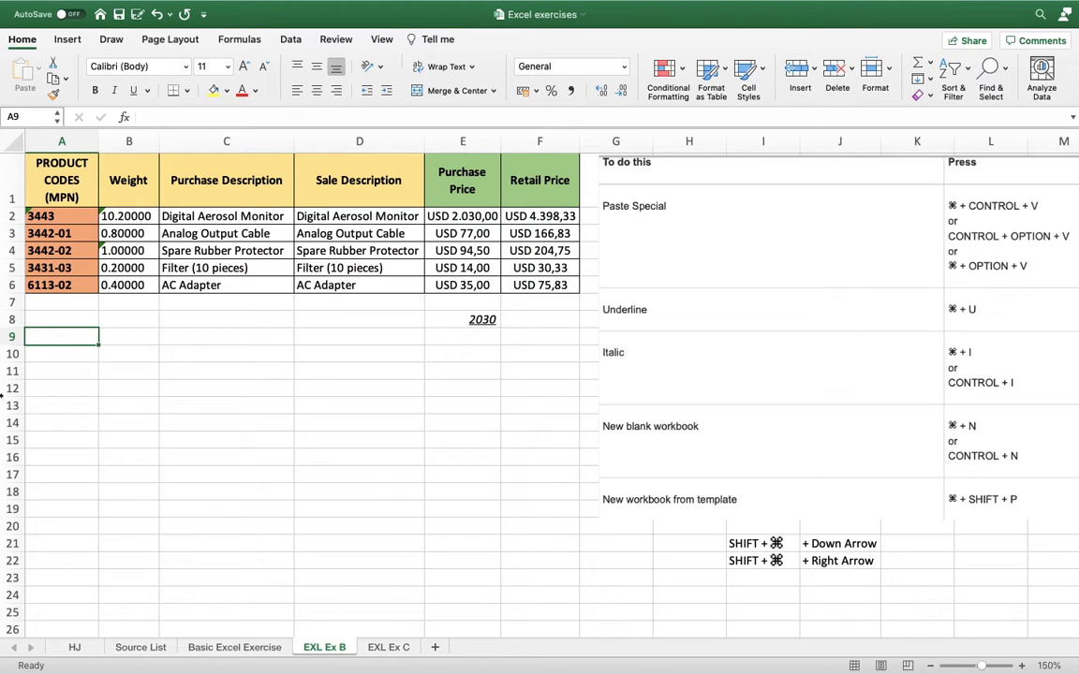
In the HJ sheet, extend the selection from A1 down to row 370 and across to column AA, and return to A1.
left_click(74, 647)
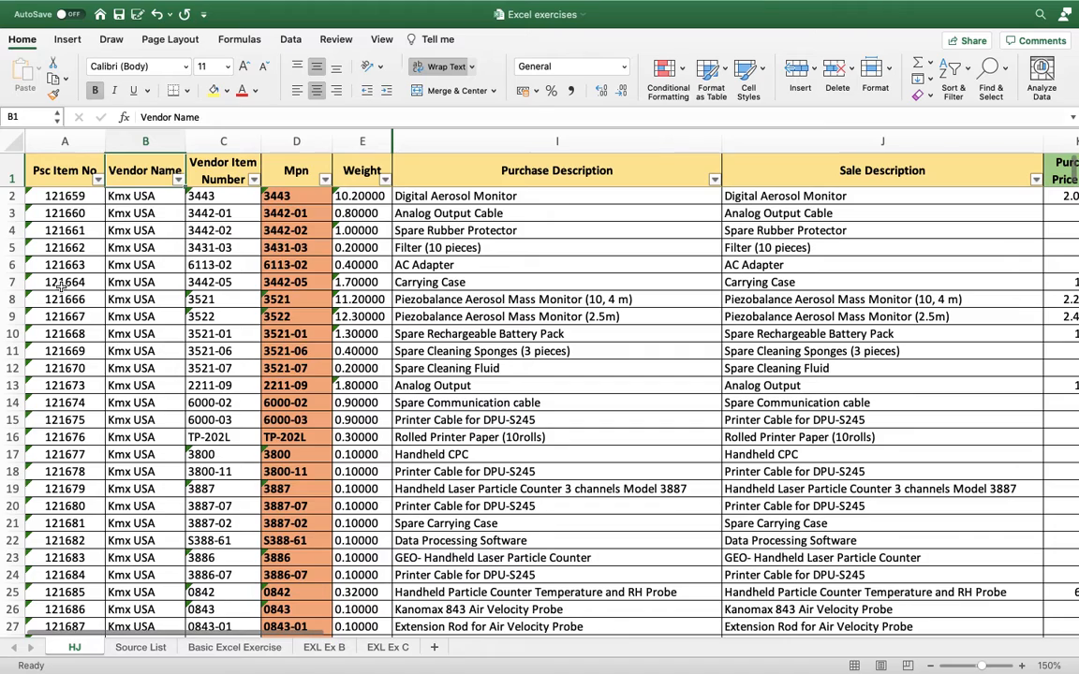
left_click(48, 165)
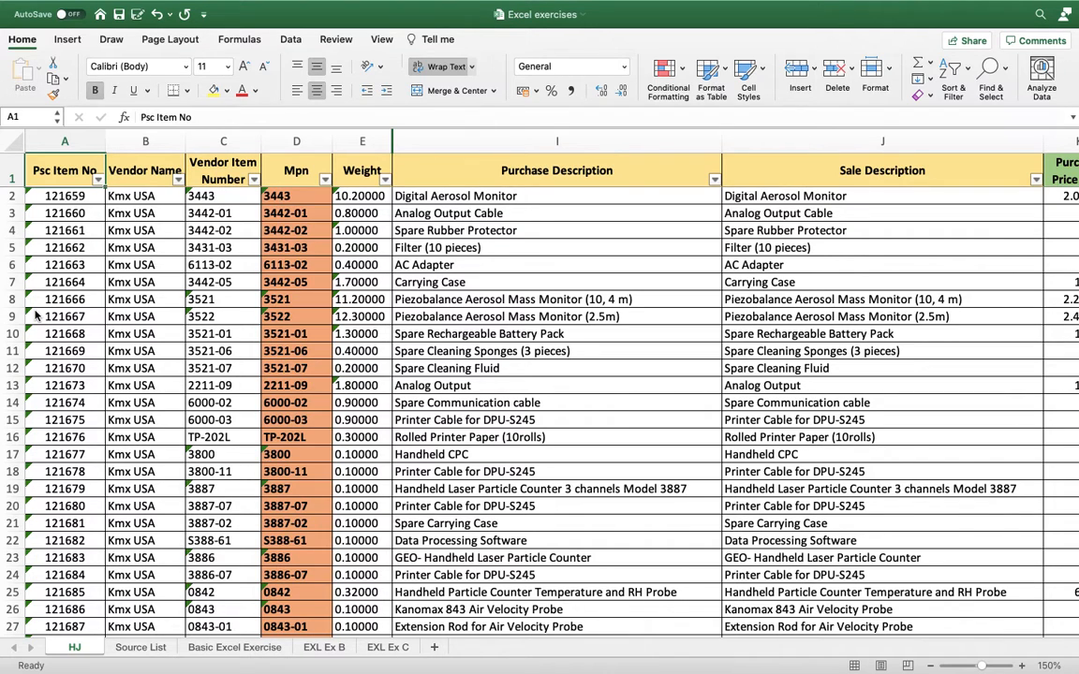
key("super+shift+Down")
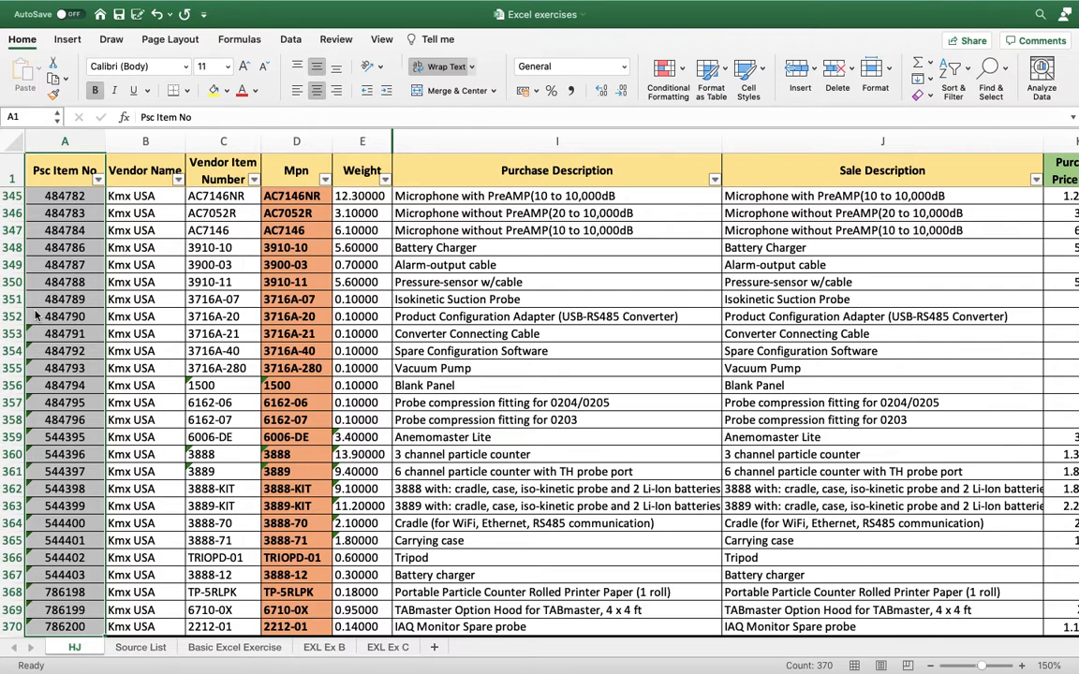
scroll(35, 316, "down", 7)
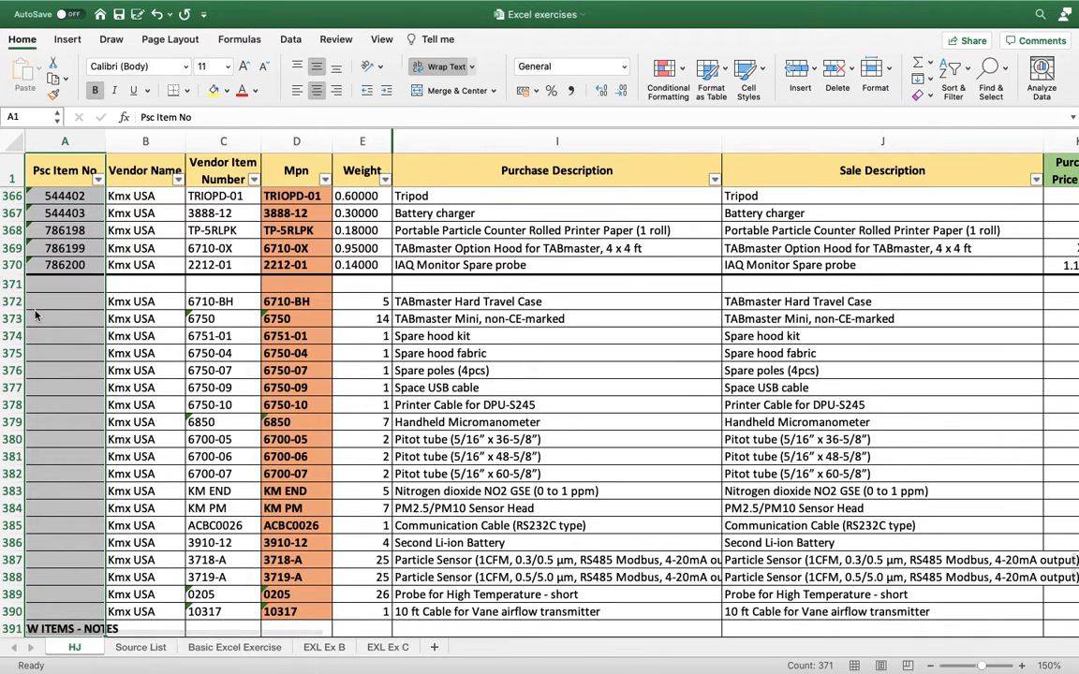
key("super+shift+Up")
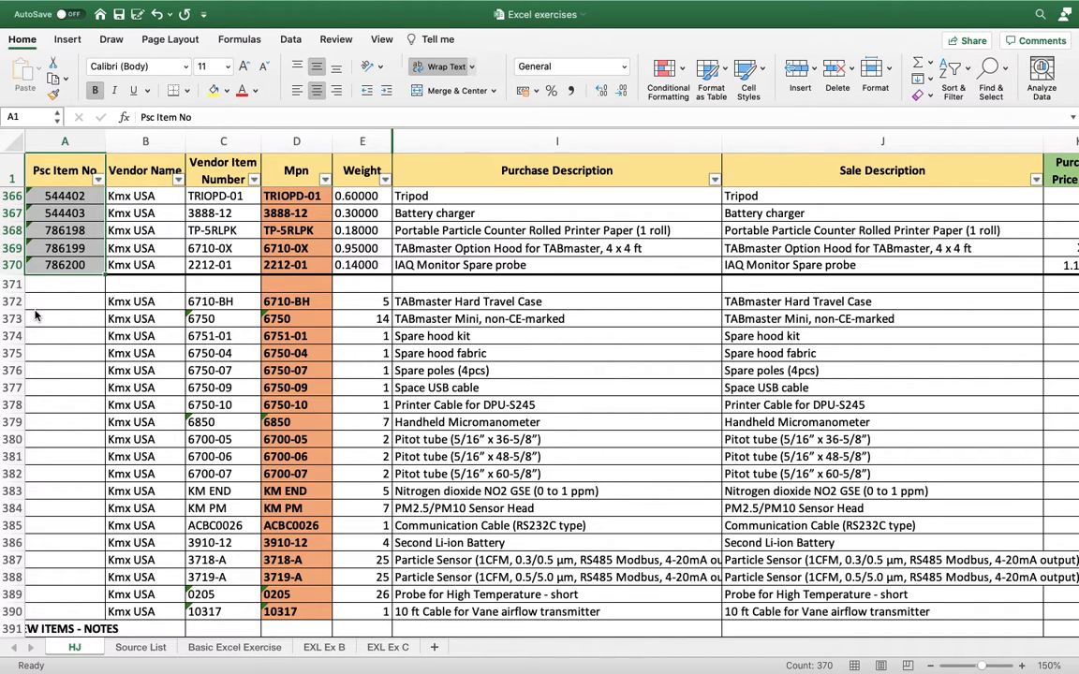
key("ctrl+shift+Right")
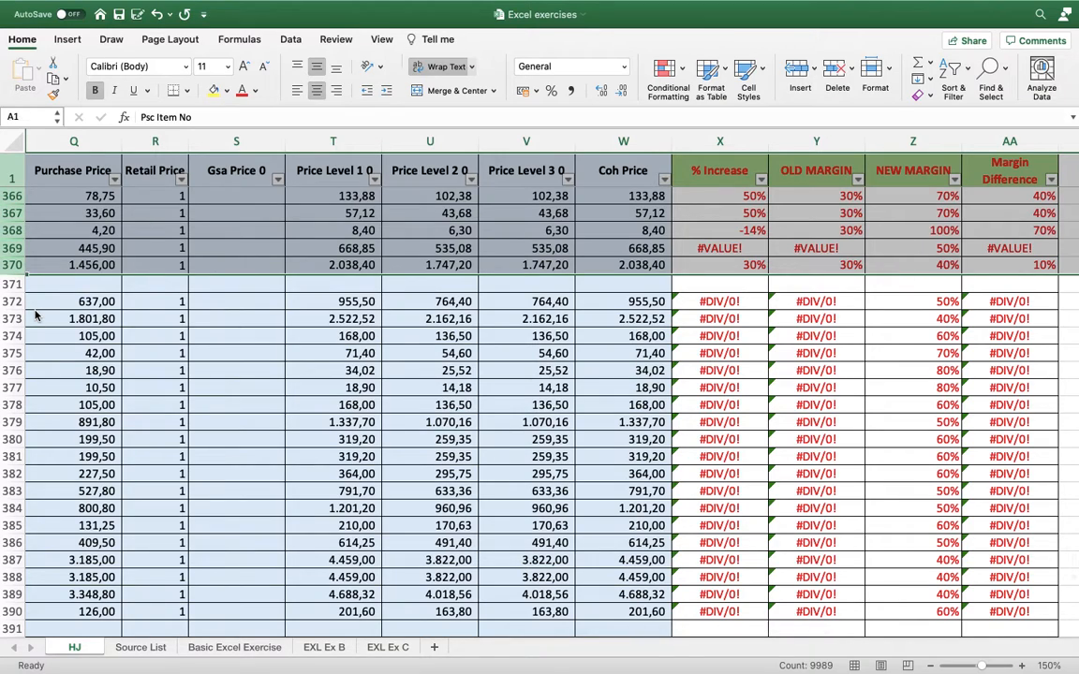
key("ctrl+shift+Left")
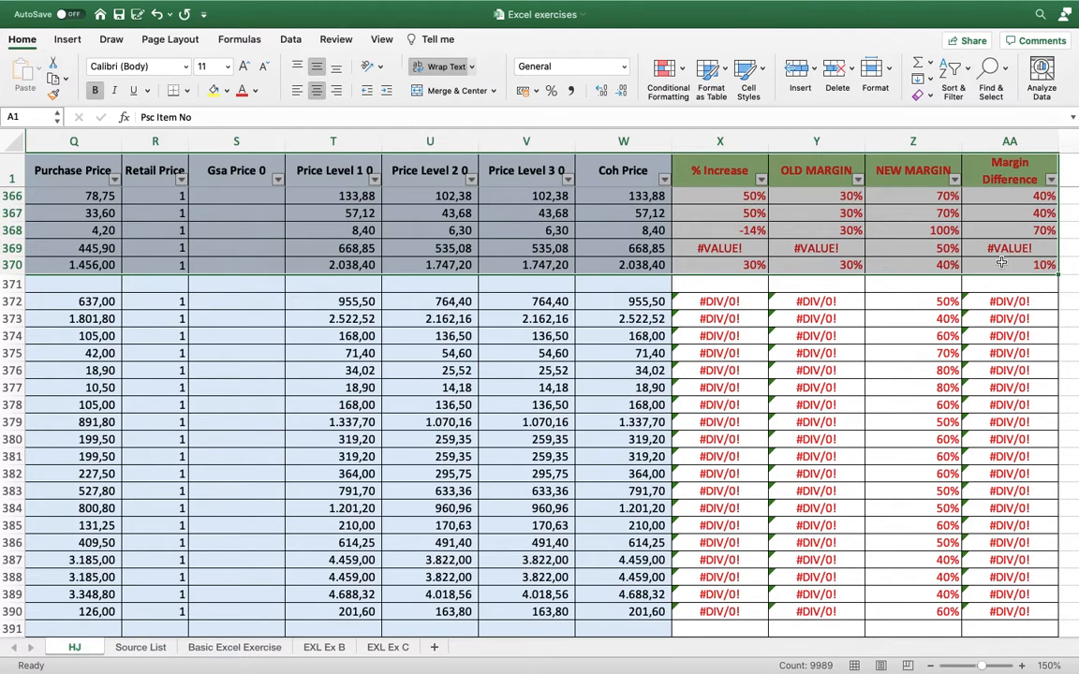
key("super+Up")
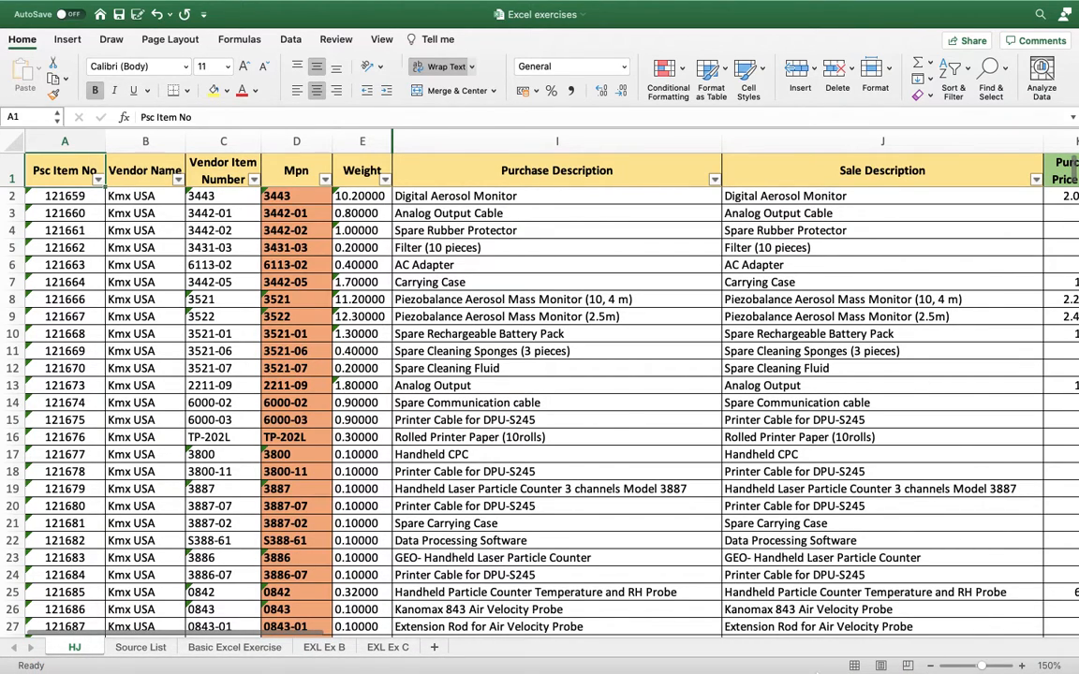
In the EXL Ex C sheet, cut the purchase price of the Digital Aerosol Monitor in E2 and paste it into E8.
left_click(324, 647)
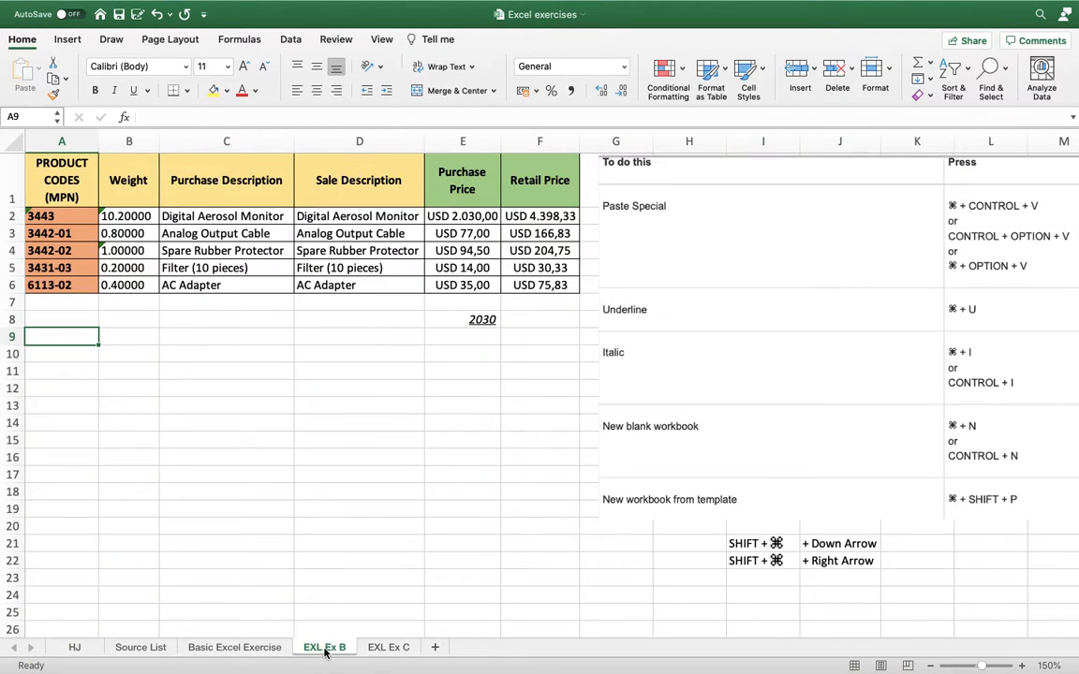
left_click(387, 647)
left_click(308, 334)
key("Up")
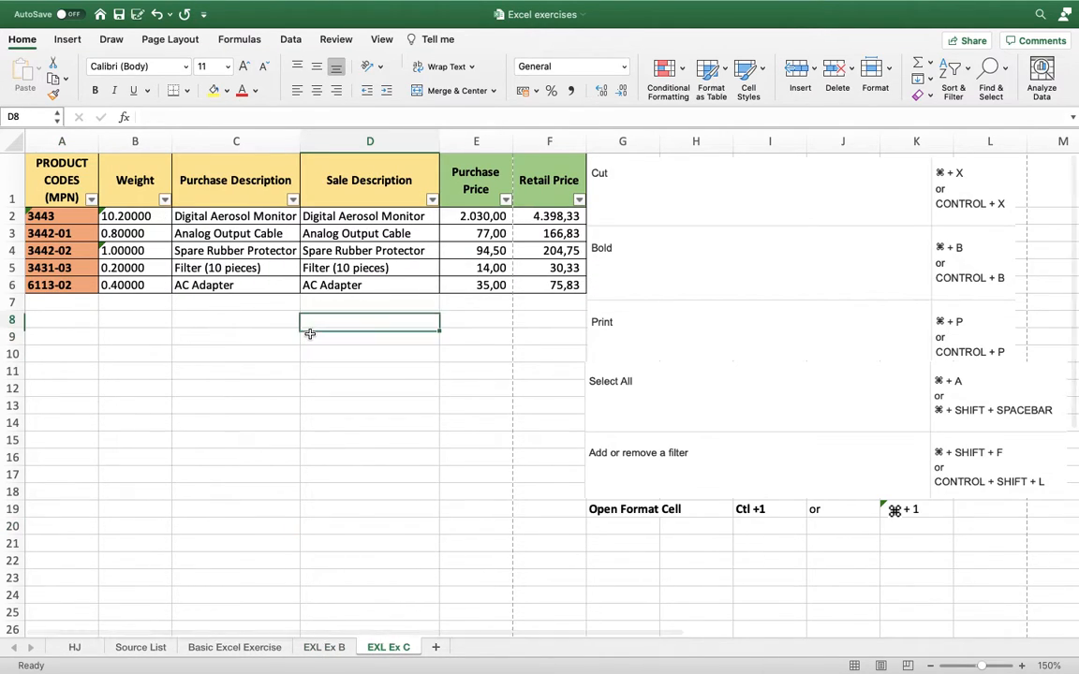
key("Left")
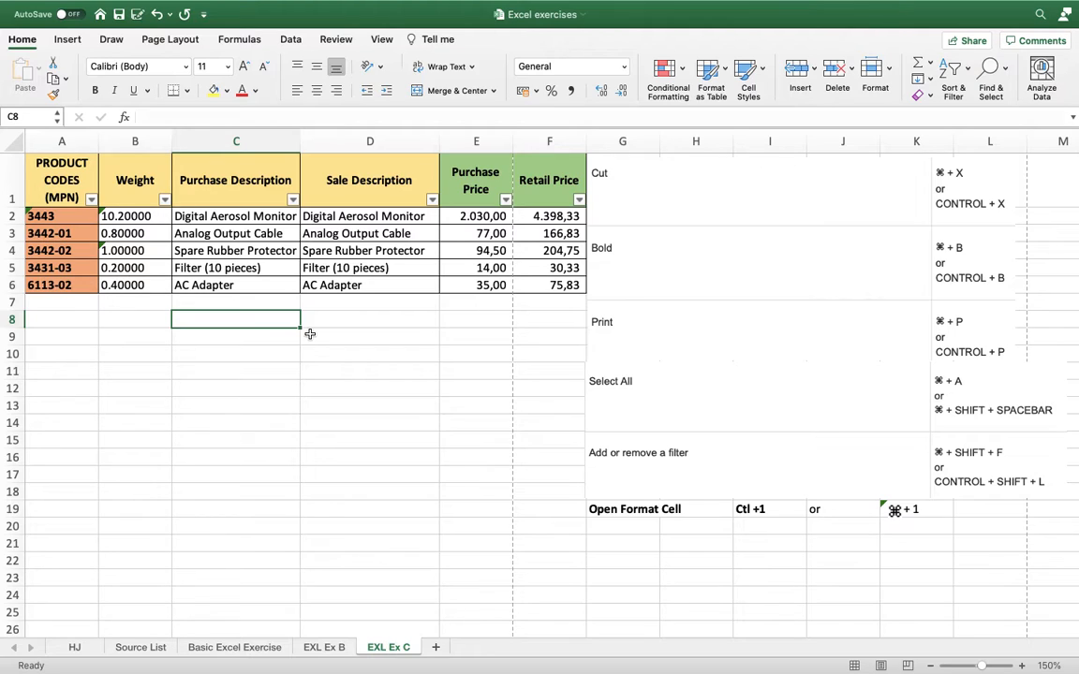
key("Up")
key("Up")
key("Up")
key("Up")
key("Up")
key("Up")
key("Right")
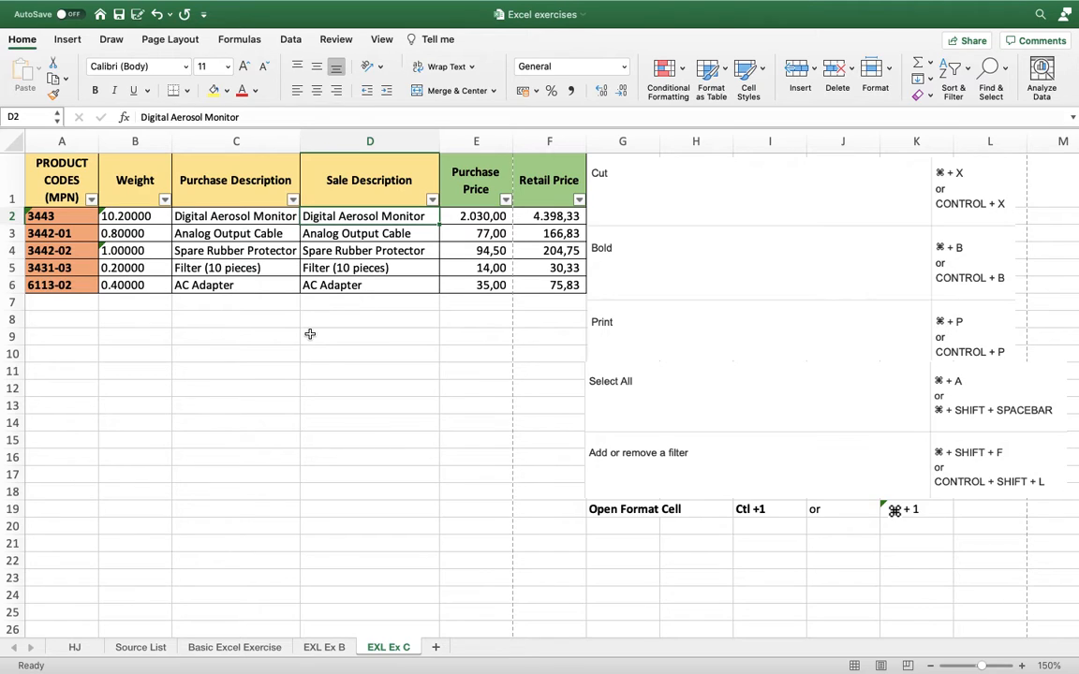
key("Right")
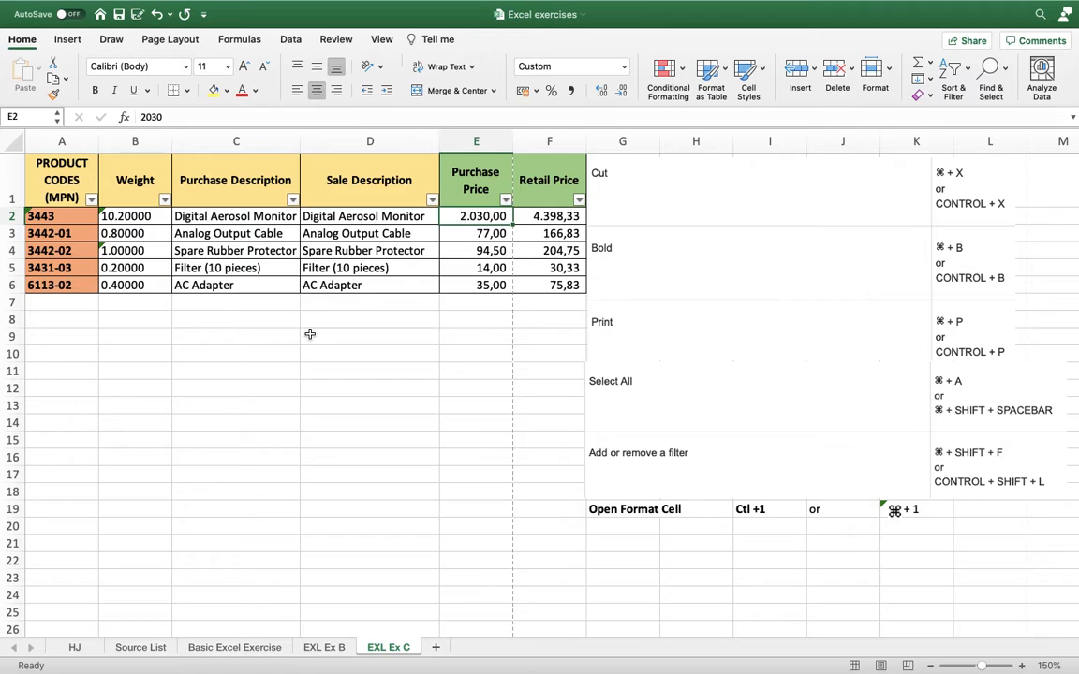
key("Up")
key("Down")
key("super+c")
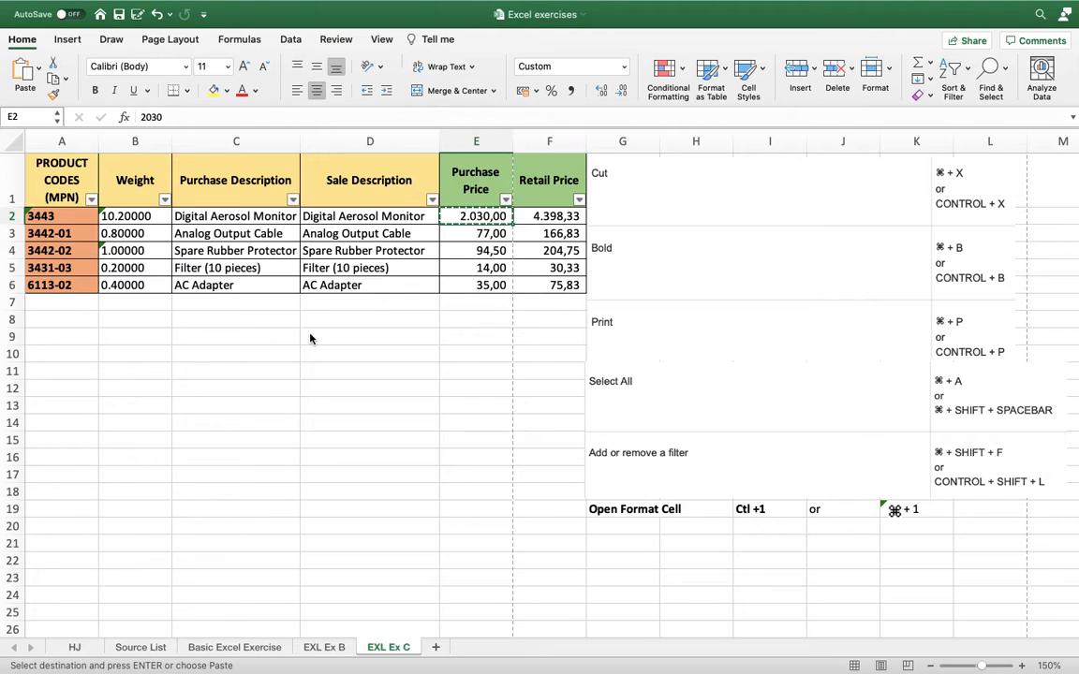
left_click(464, 320)
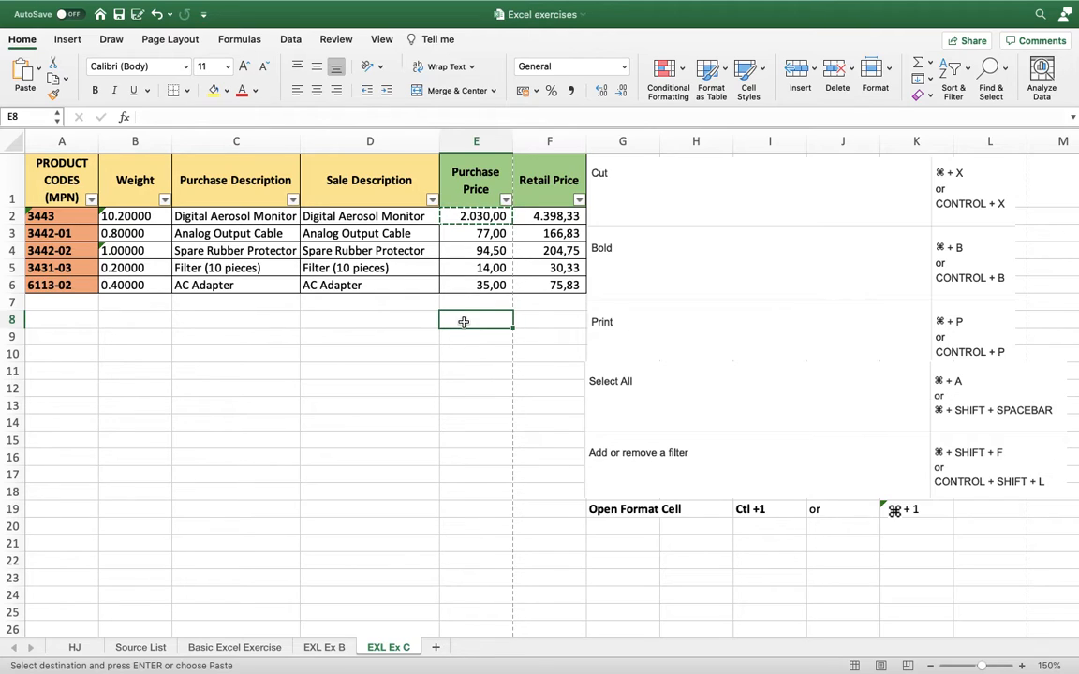
key("super+v")
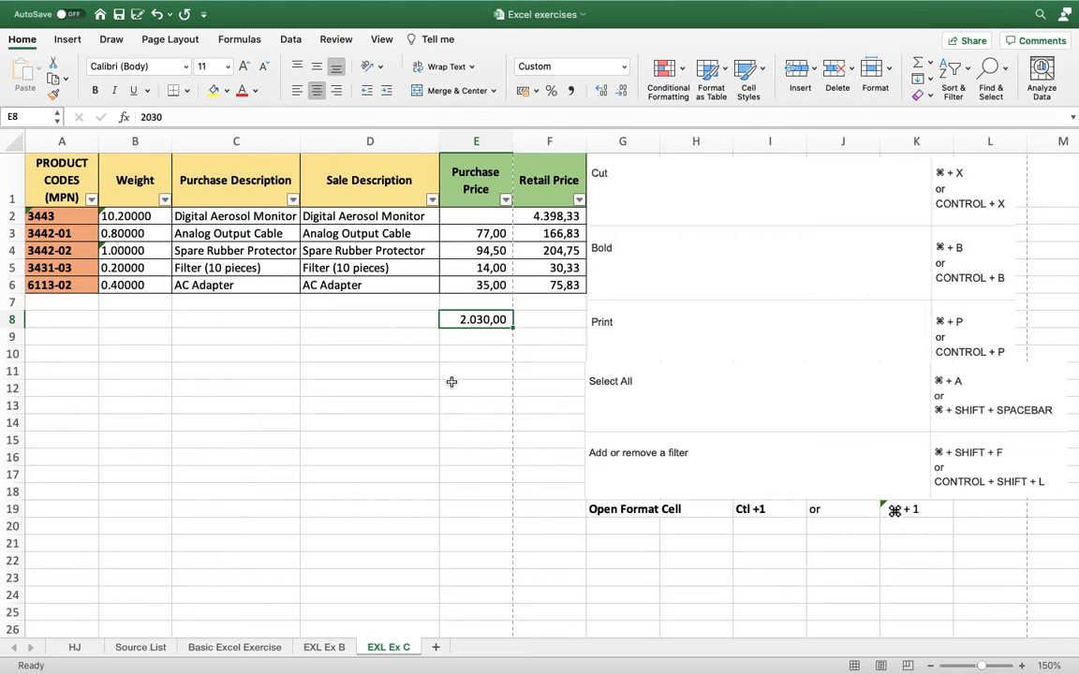
Make the price in E8 bold, and open and cancel the print dialog.
key("super+b")
key("Return")
key("Left")
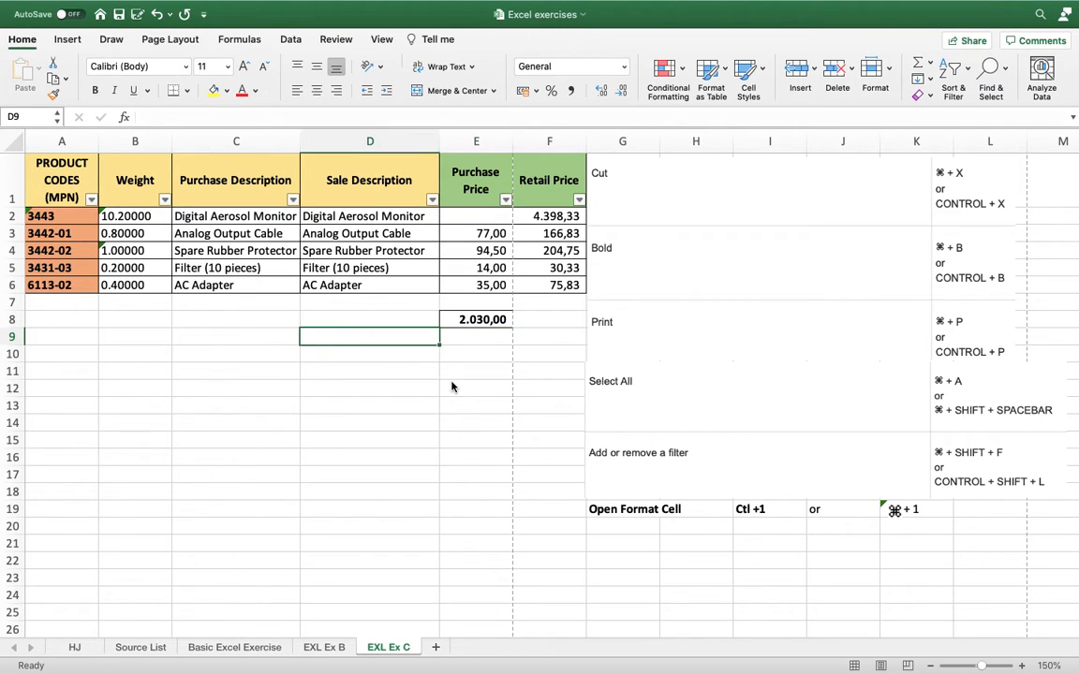
key("Up")
key("Right")
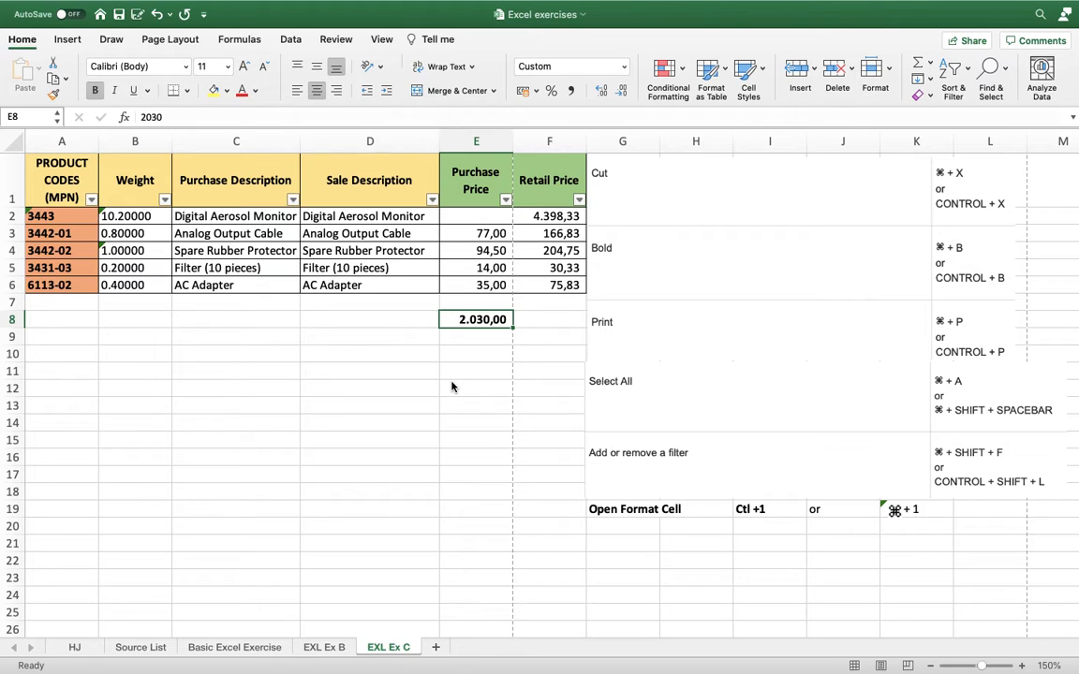
key("super+p")
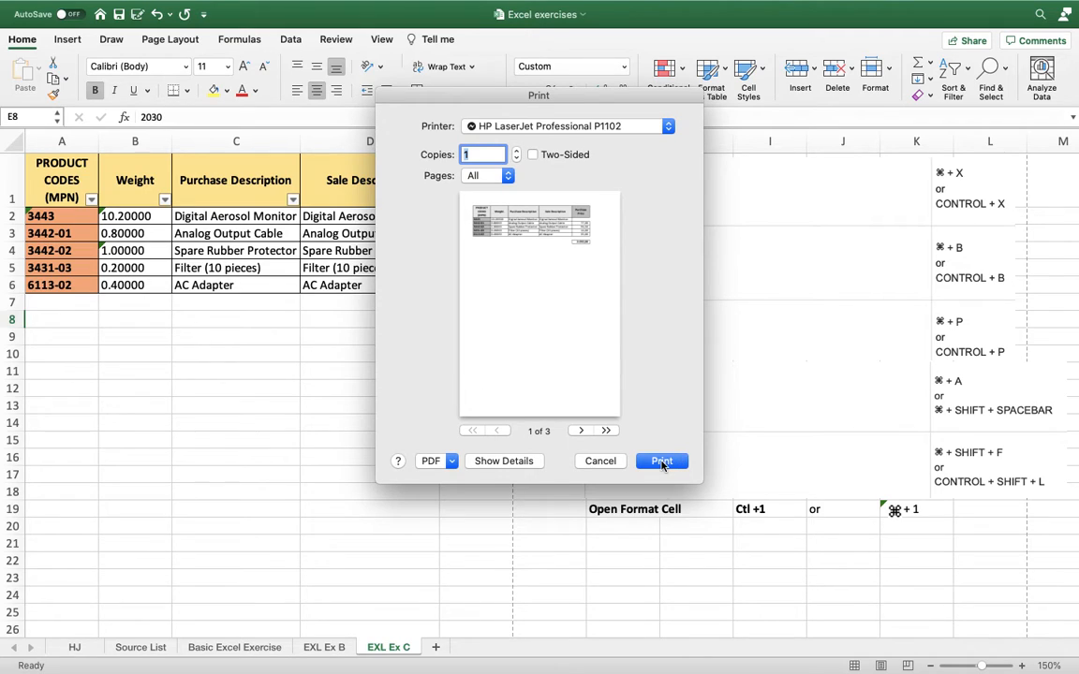
left_click(599, 461)
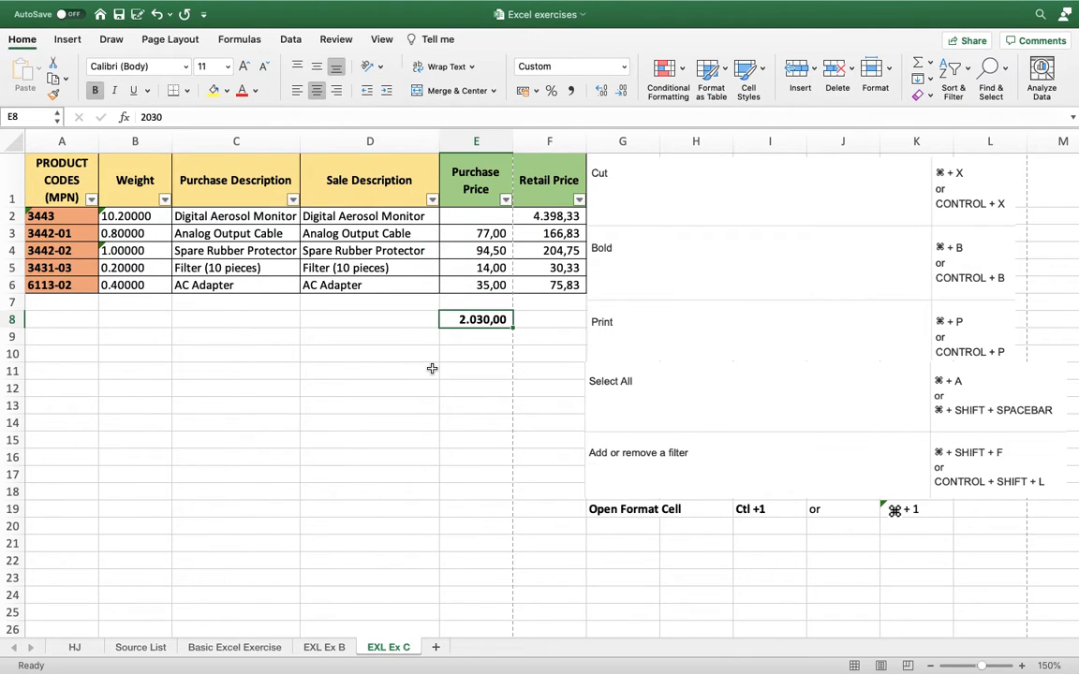
Select all of the product table from A1, expand the selection to the whole sheet, and deselect it by selecting C11.
key("Up")
key("Up")
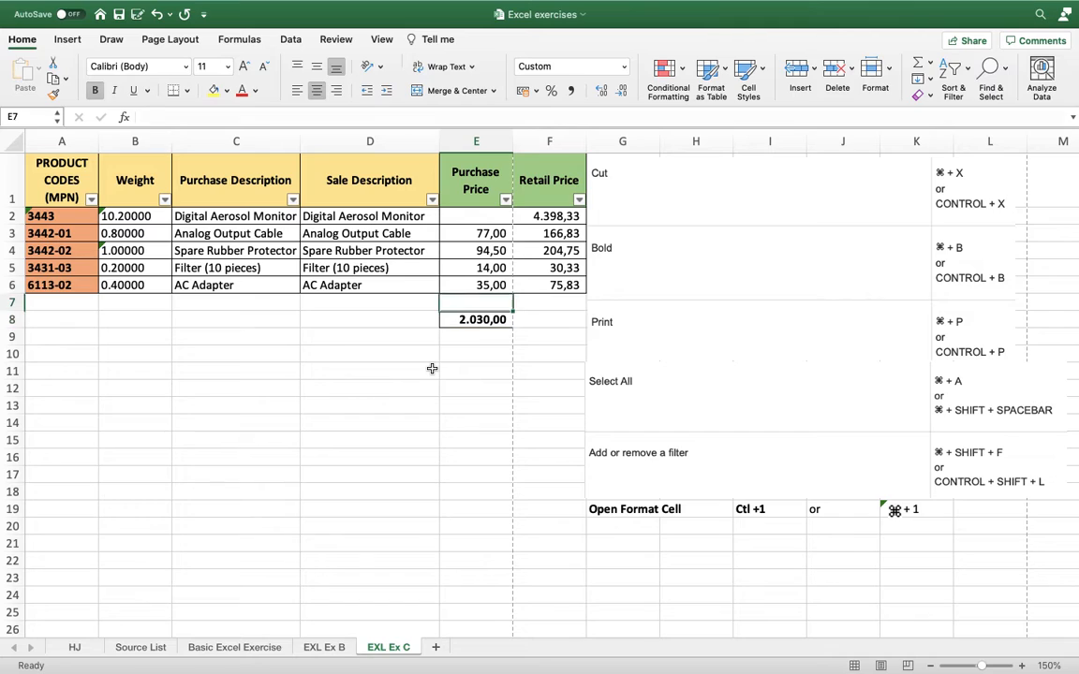
key("Left")
key("Left")
key("Left")
key("Left")
key("Up")
key("Up")
key("Up")
key("Up")
key("Up")
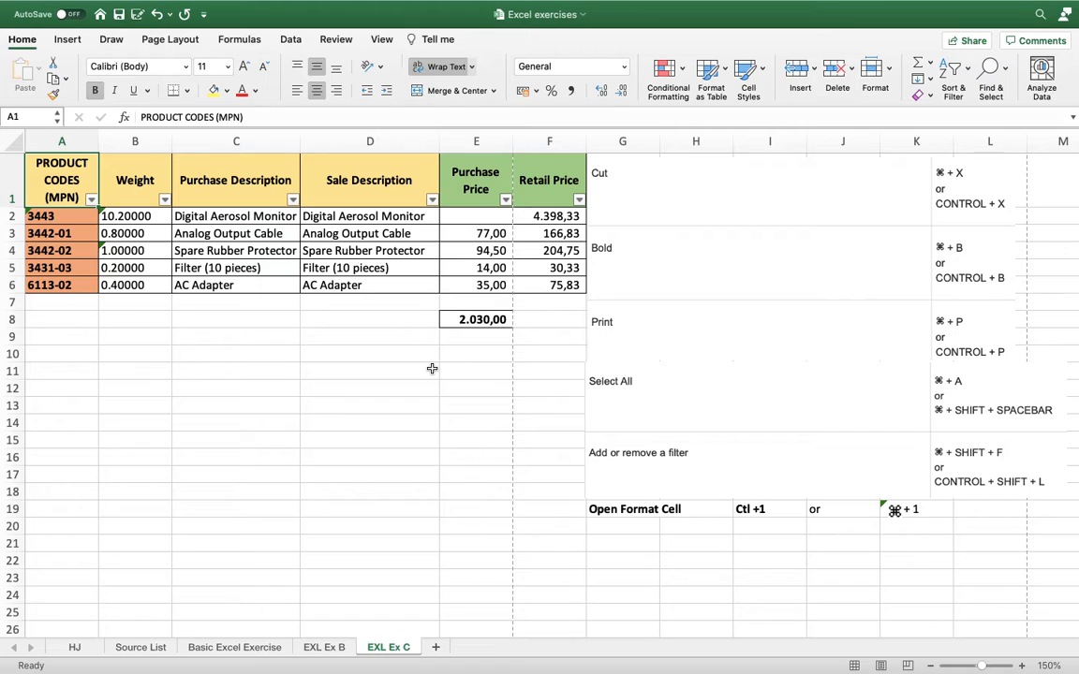
key("super+a")
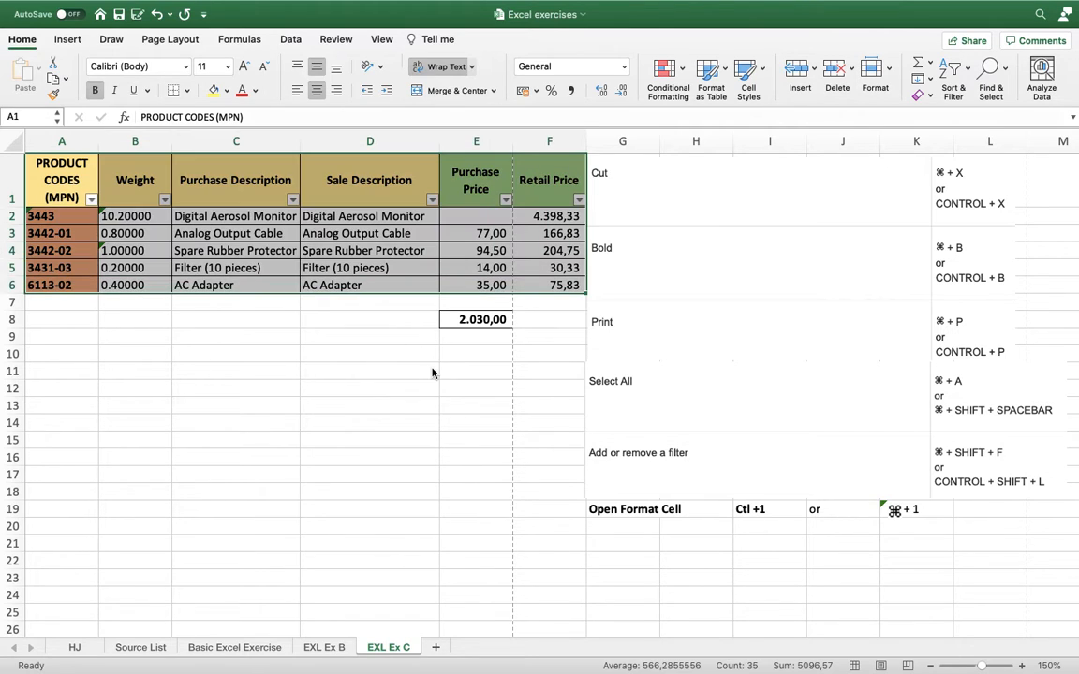
key("super+a")
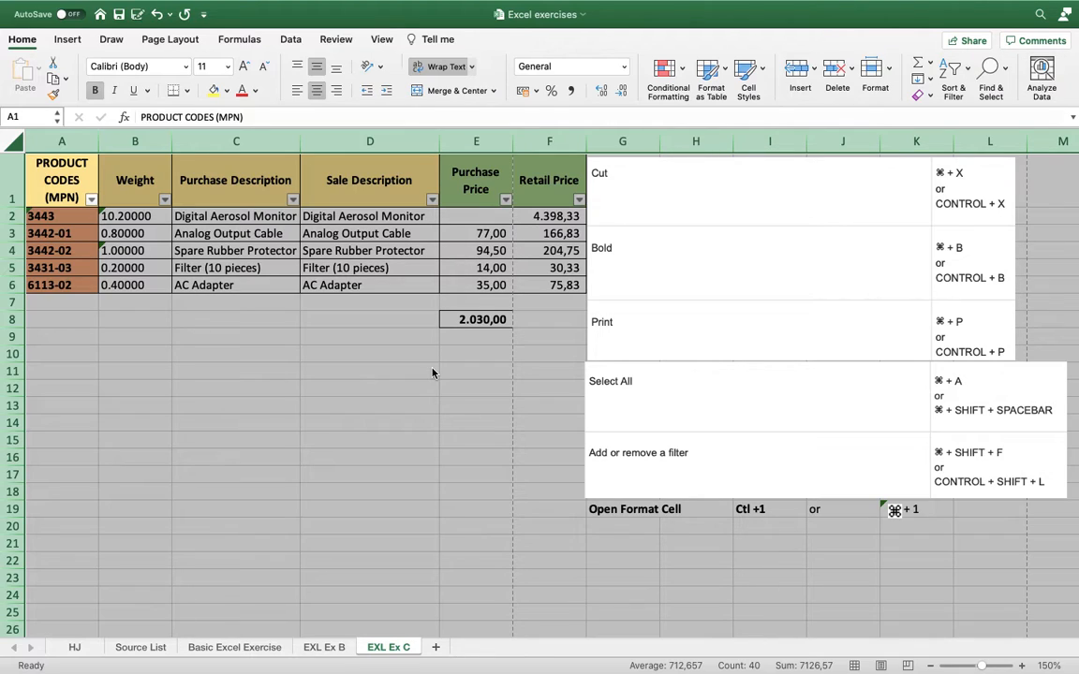
key("Escape")
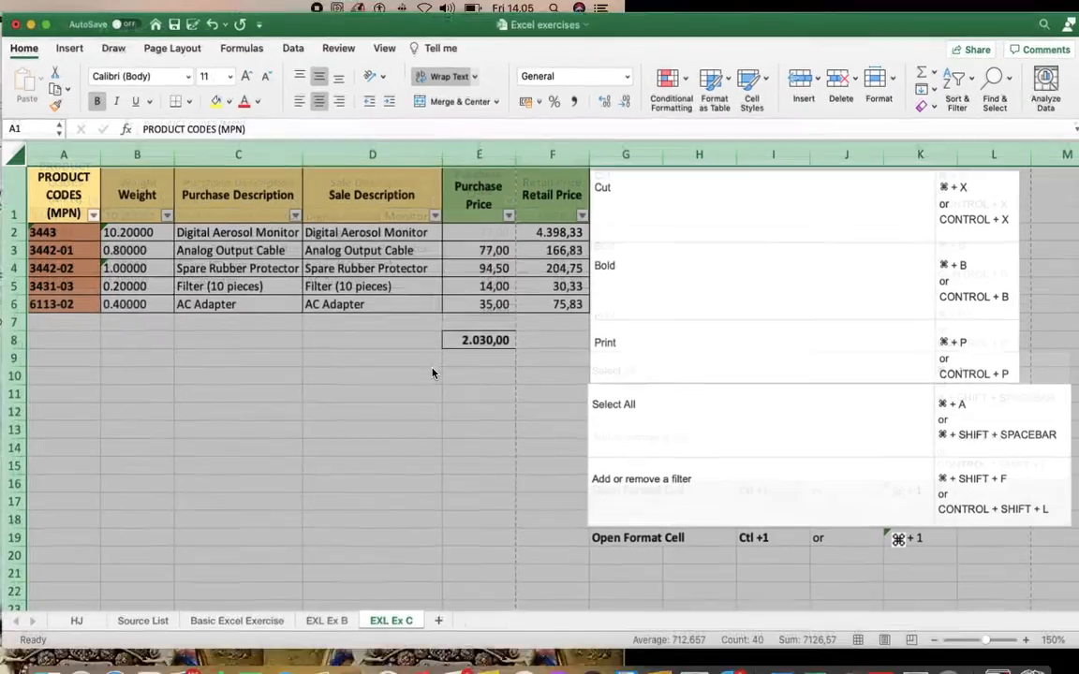
left_click(48, 33)
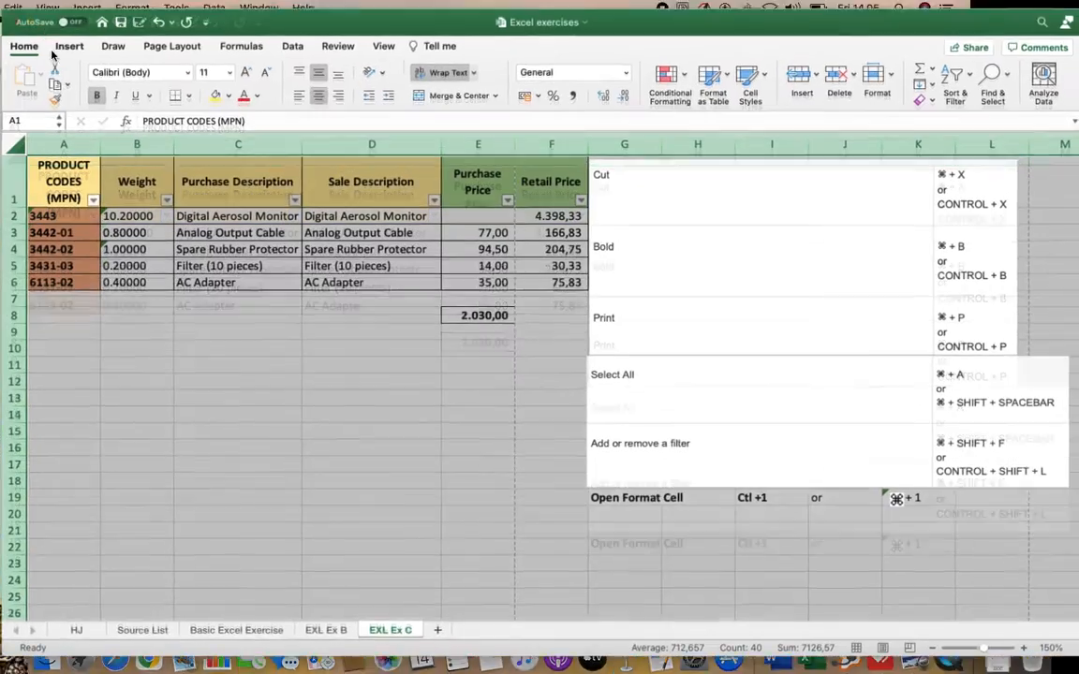
left_click(214, 378)
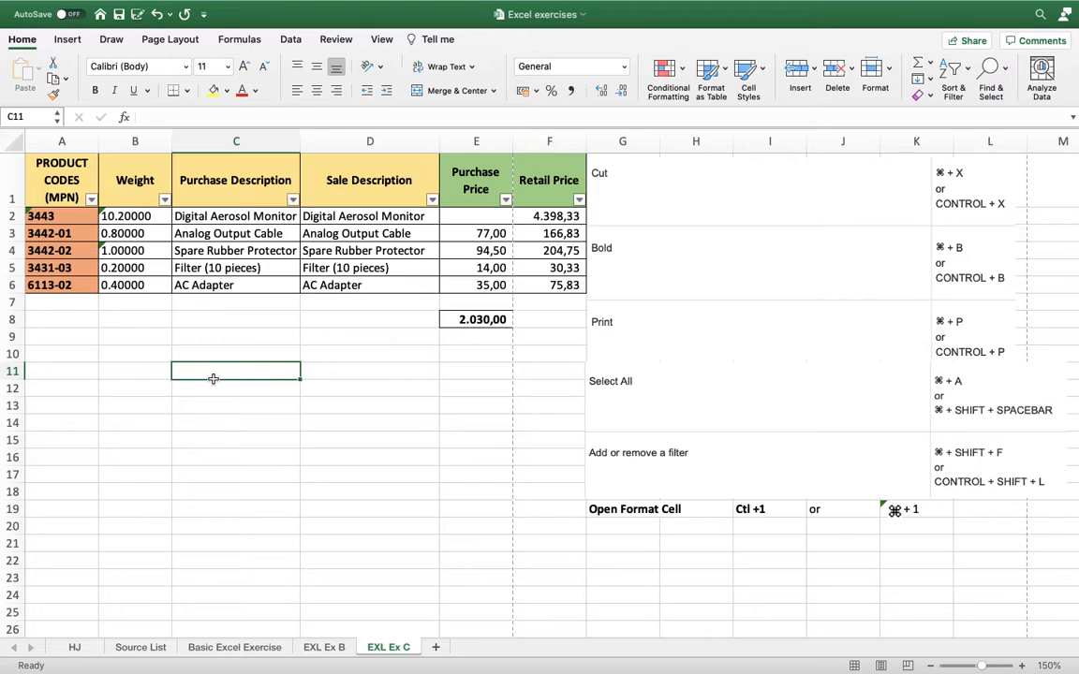
Extend the selection cell by cell from A1 across the headers and down to F6, and clear it by selecting C9.
key("Up")
key("Up")
key("Up")
key("Up")
key("Up")
key("Up")
key("Up")
key("Up")
key("Up")
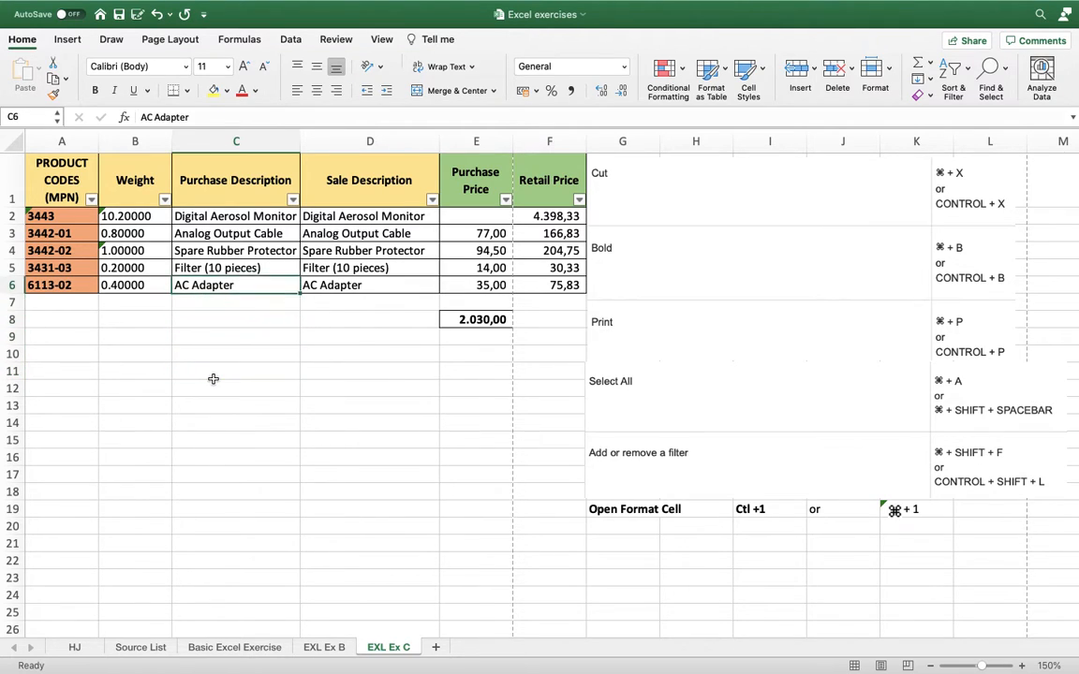
key("Left")
key("Left")
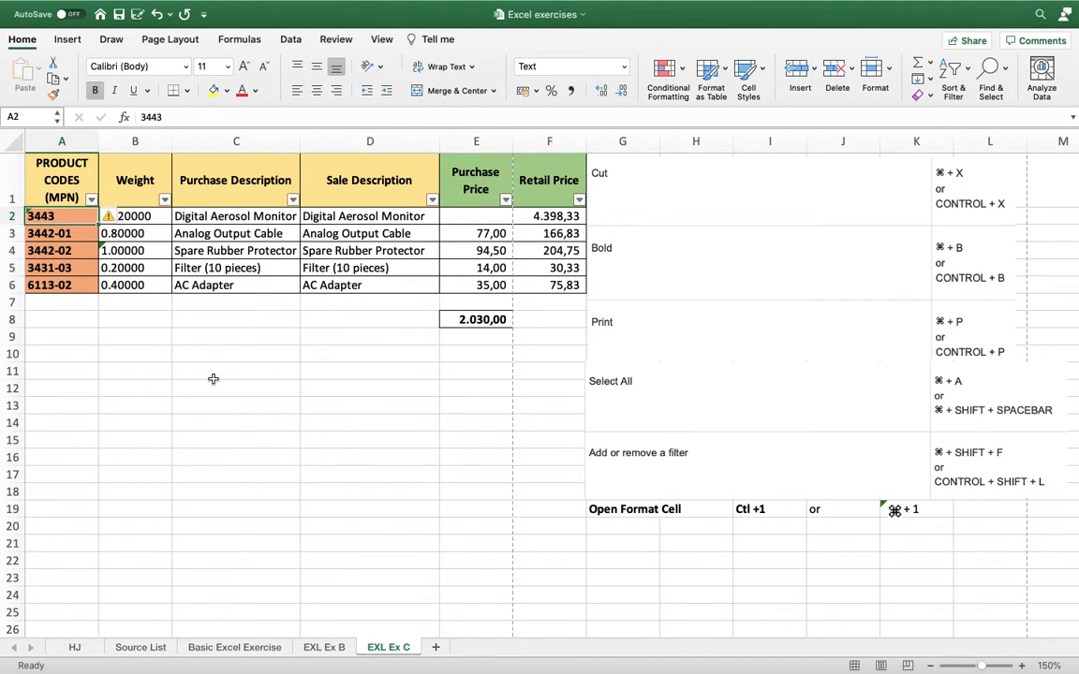
key("Up")
key("shift+Right")
key("shift+Right")
key("shift+Right")
key("shift+Right")
key("shift+Right")
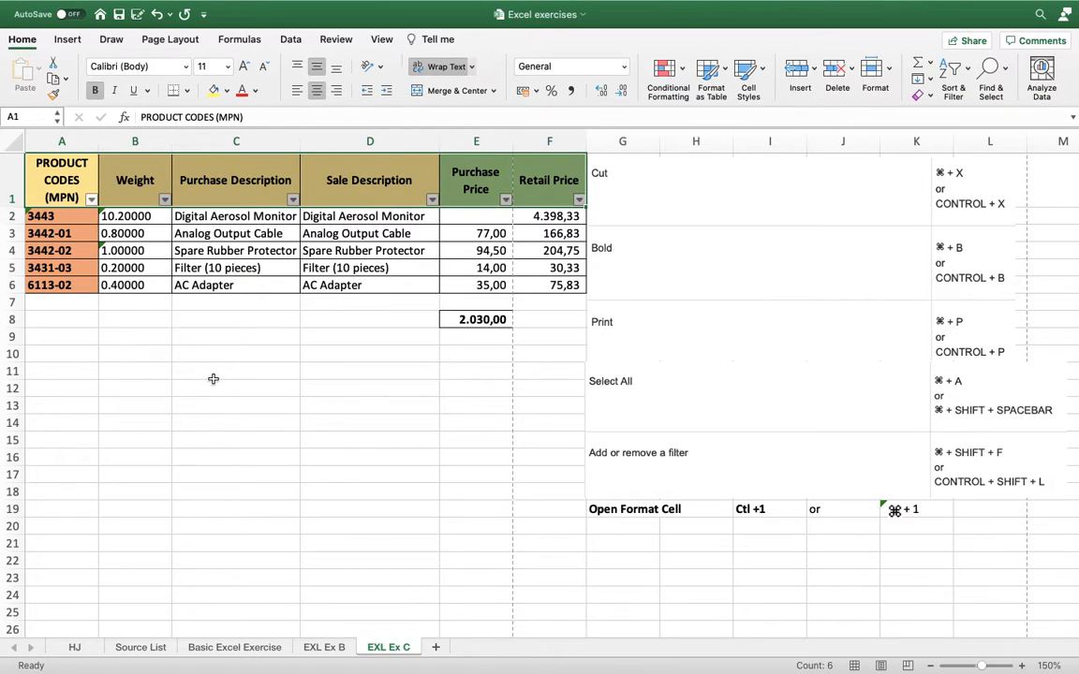
key("shift+Down")
key("shift+Down")
key("shift+Down")
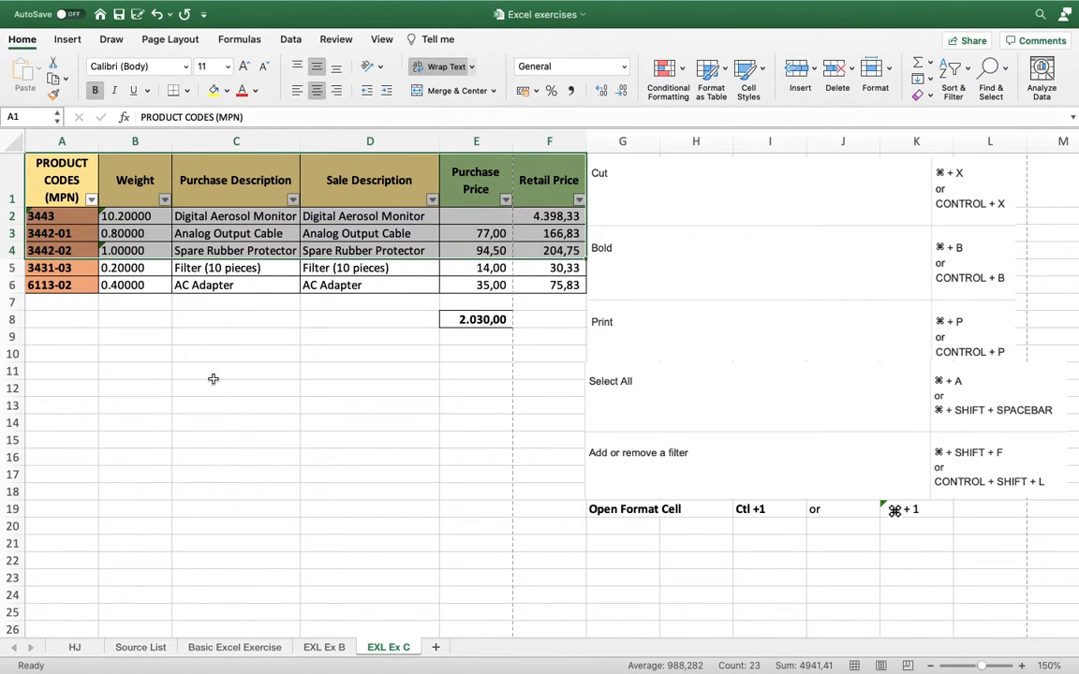
key("shift+Down")
key("shift+Down")
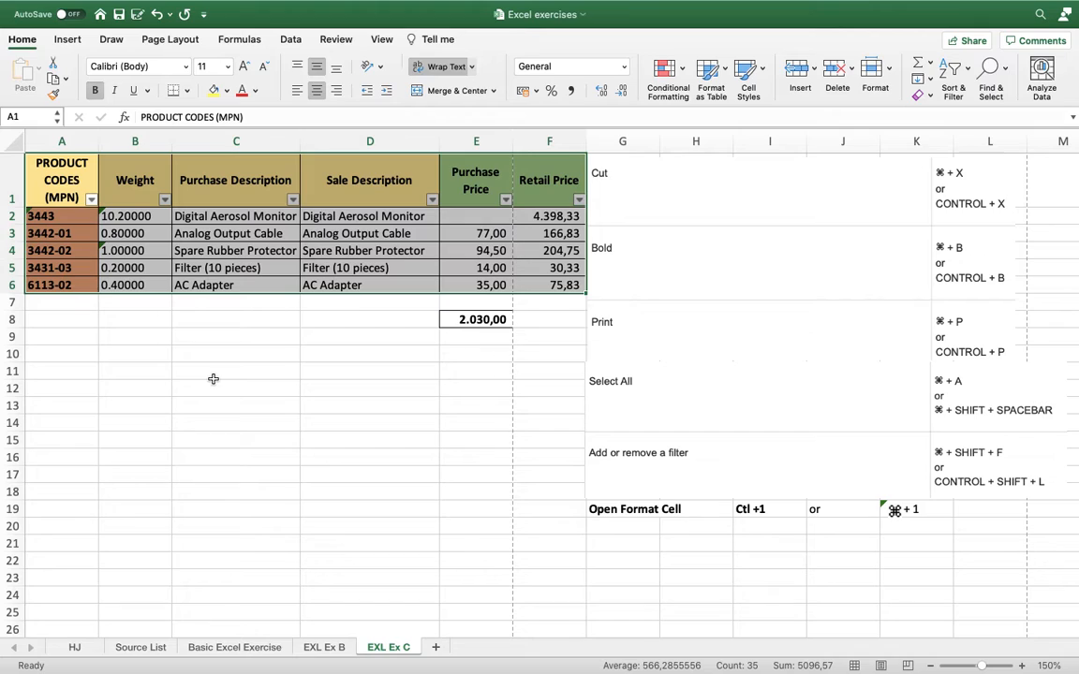
left_click(260, 336)
Remove the filter from the product table's header row and select header cell A1.
left_click(69, 181)
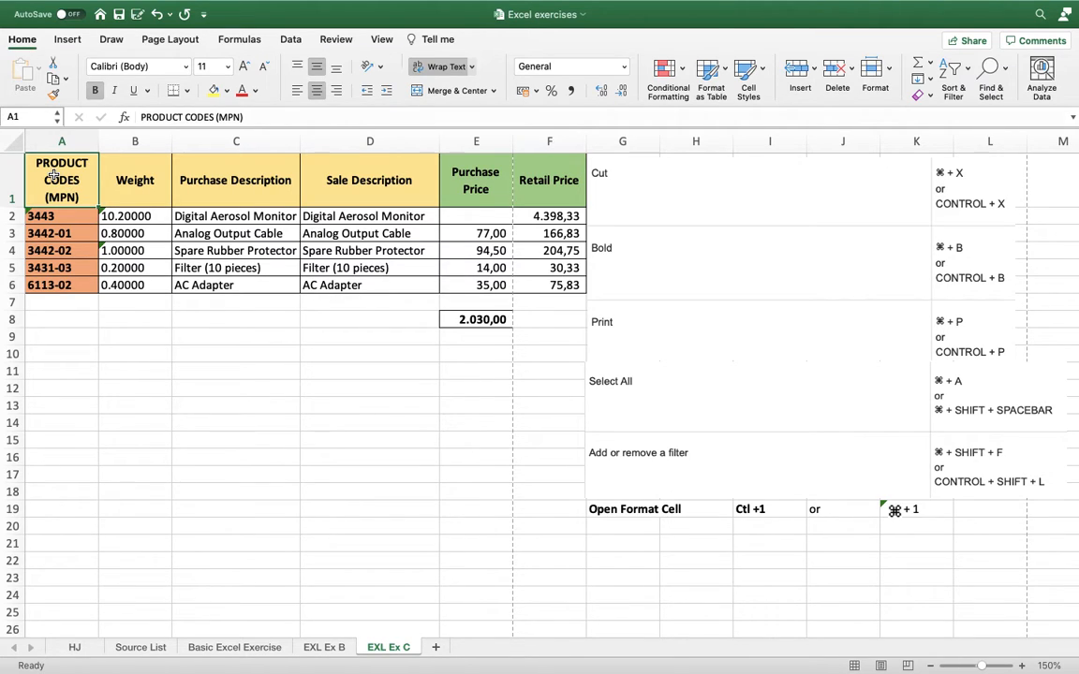
left_click(118, 156)
left_click(215, 157)
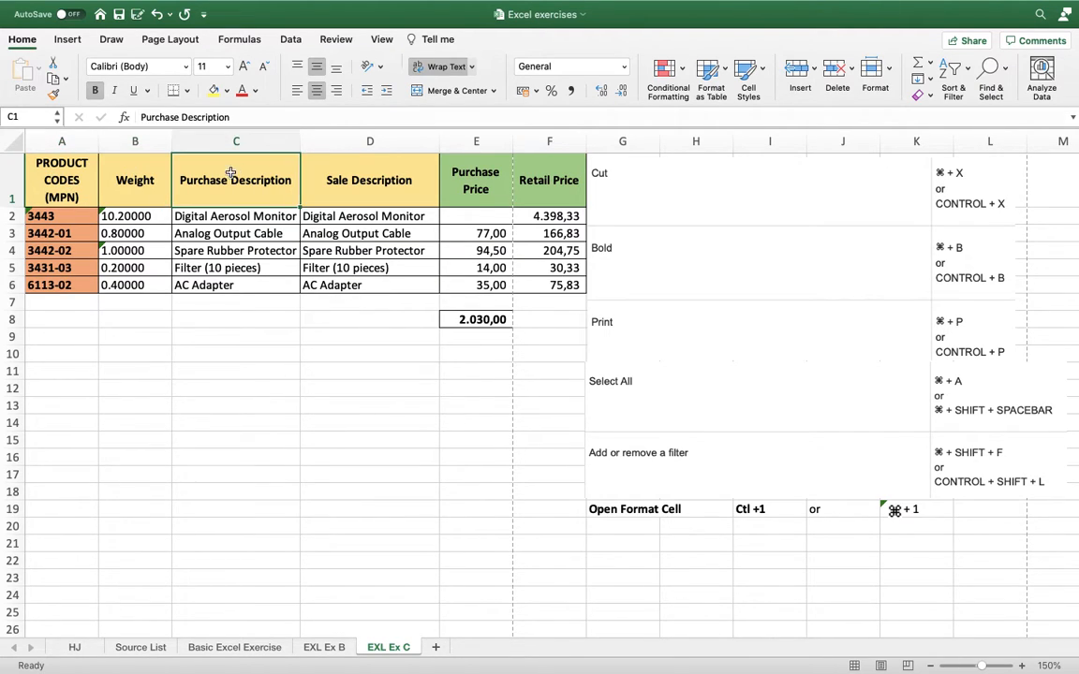
left_click(67, 160)
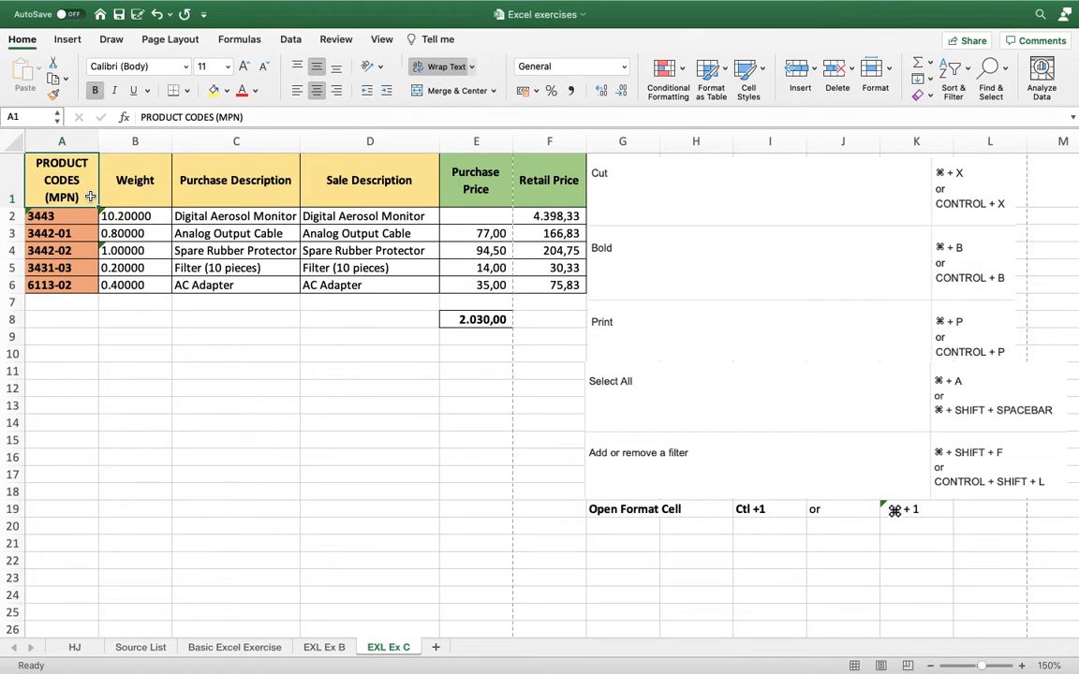
Select the product table from A1 to F6, add a filter to its header row, and clear the selection by selecting B10.
key("Right")
key("Right")
key("Left")
key("Left")
key("shift+Down")
key("shift+Down")
key("shift+Down")
key("shift+Down")
key("shift+Down")
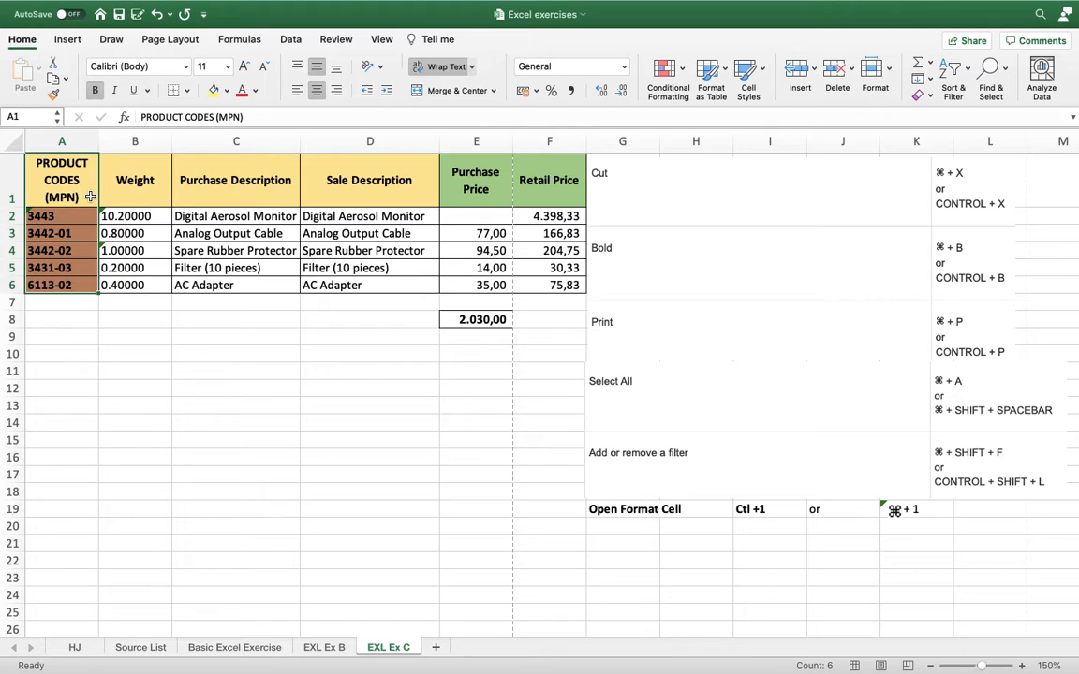
key("shift+Right")
key("shift+Right")
key("shift+Right")
key("shift+Right")
key("shift+Right")
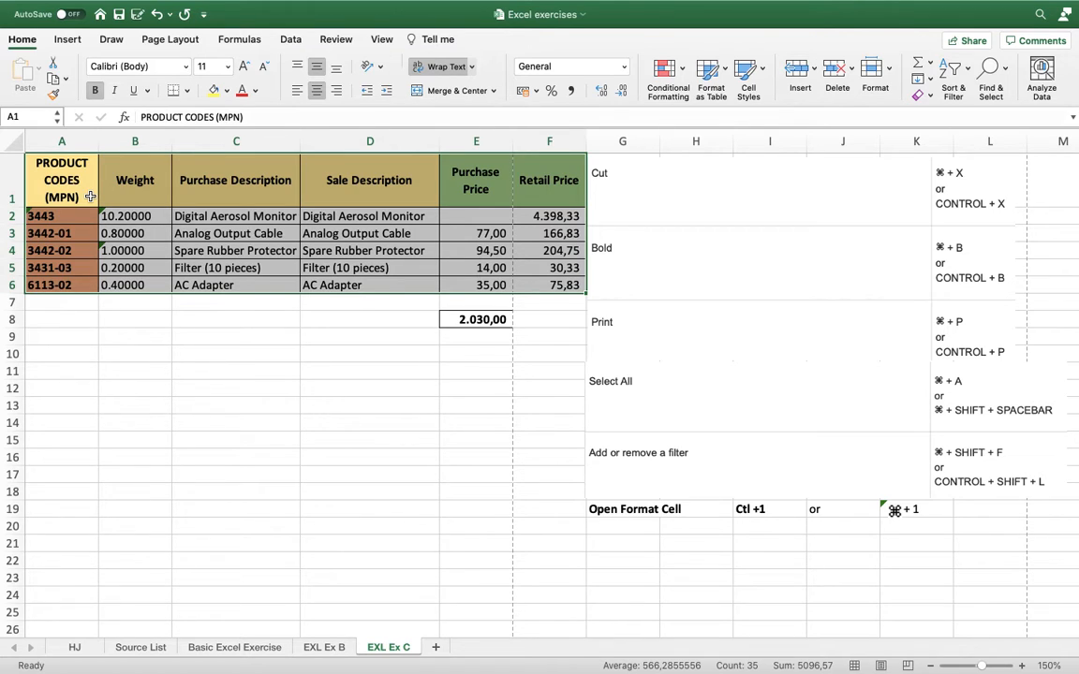
key("super+shift+f")
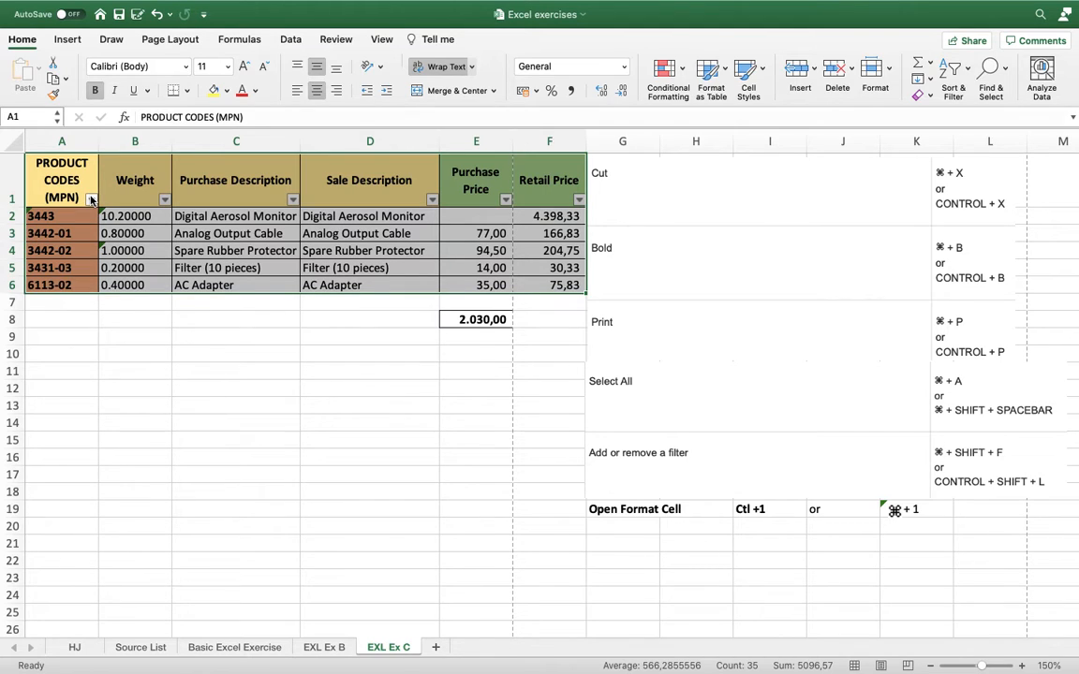
left_click(150, 354)
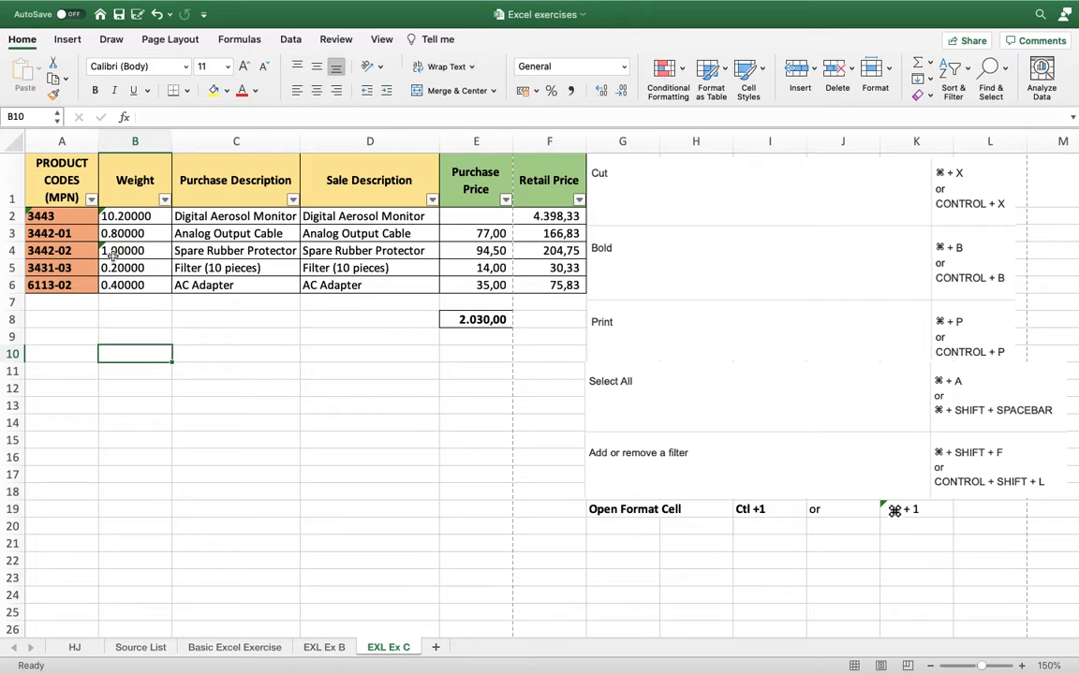
Filter the PRODUCT CODES (MPN) column by searching for 3431, and close the filter options.
left_click(91, 199)
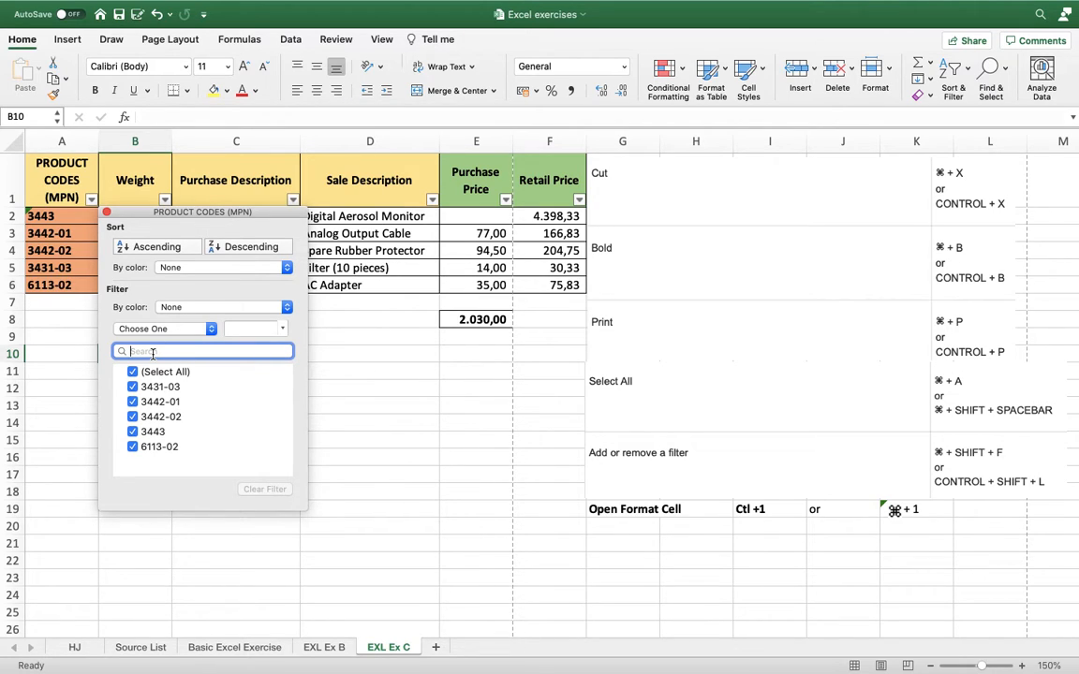
type("3431")
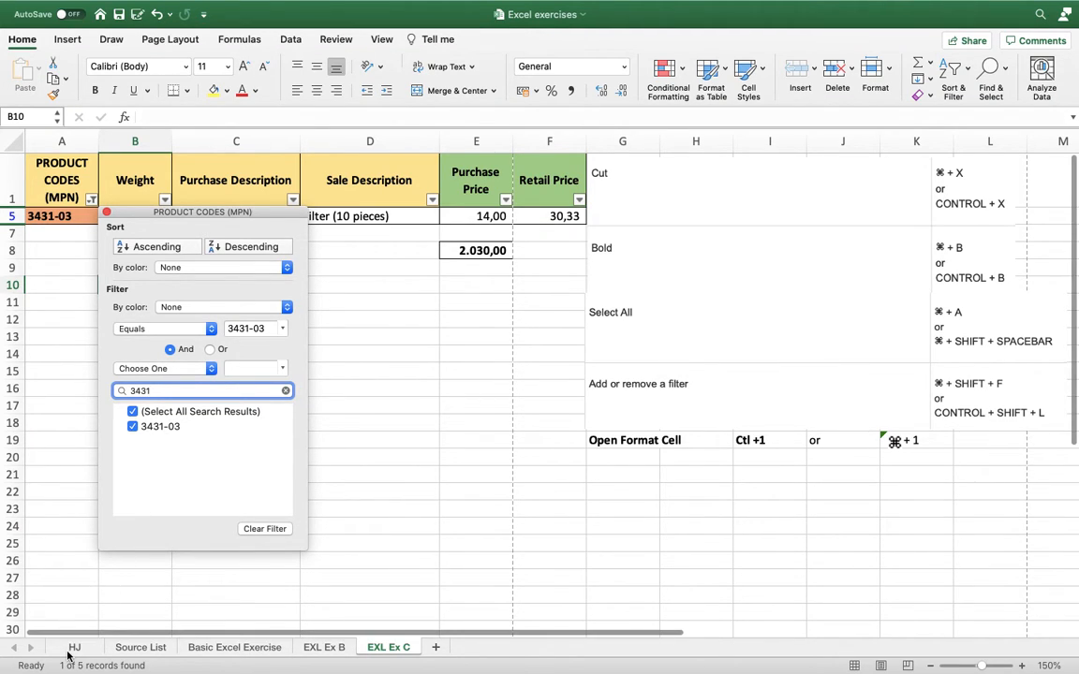
key("Escape")
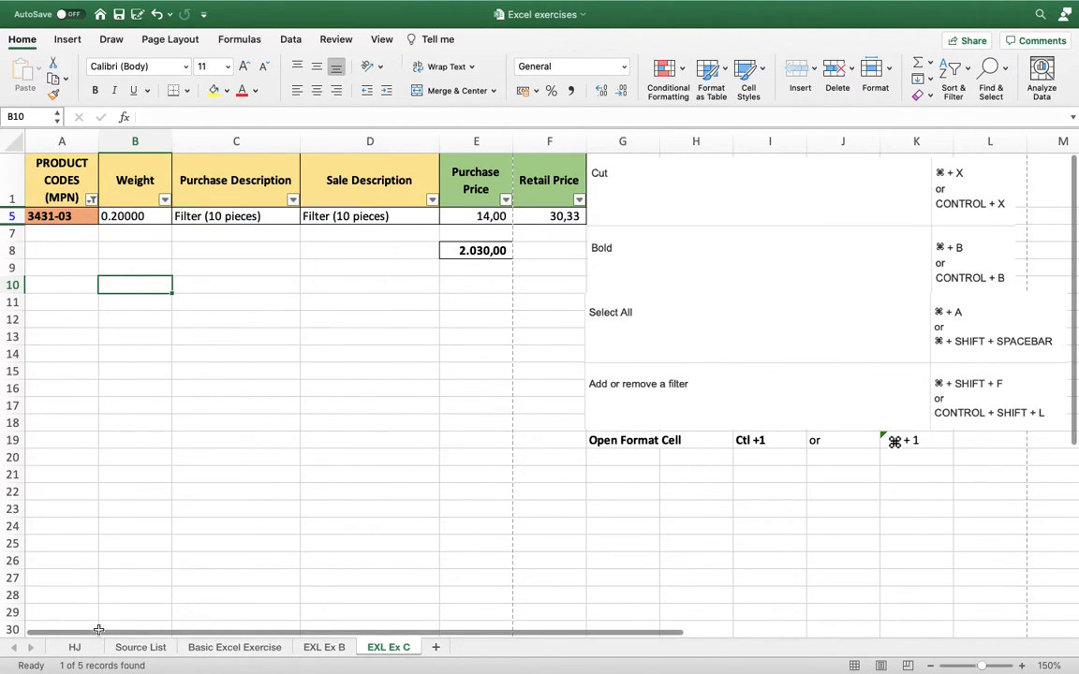
In the HJ sheet, select the whole data table from A1, remove its filter, and return to A1.
left_click(75, 647)
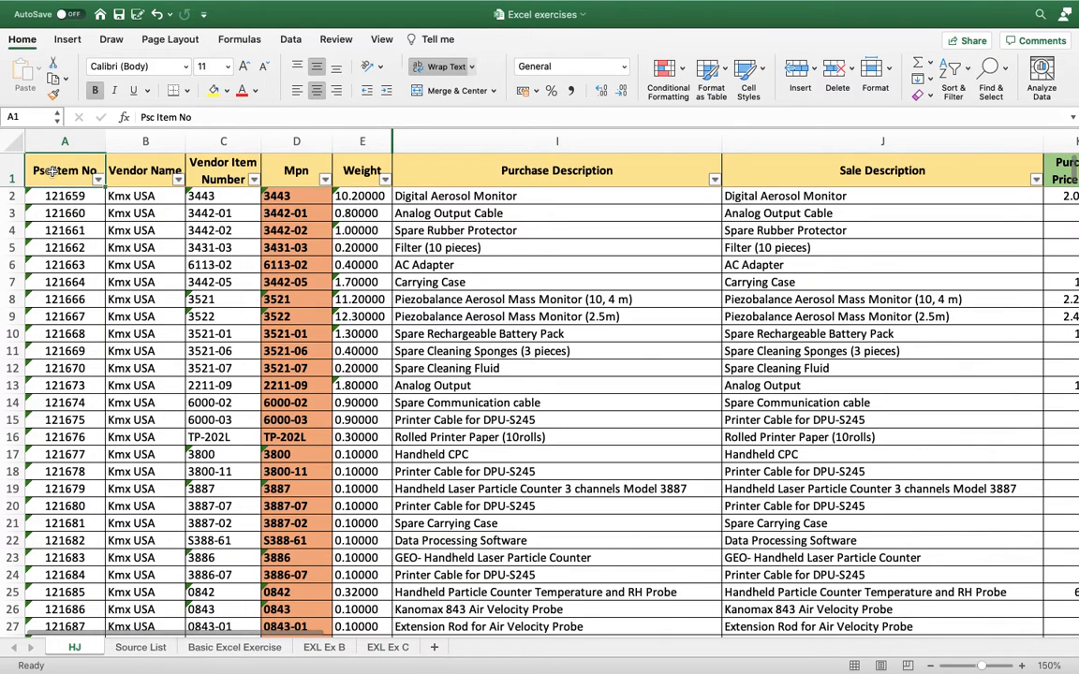
key("Right")
key("Left")
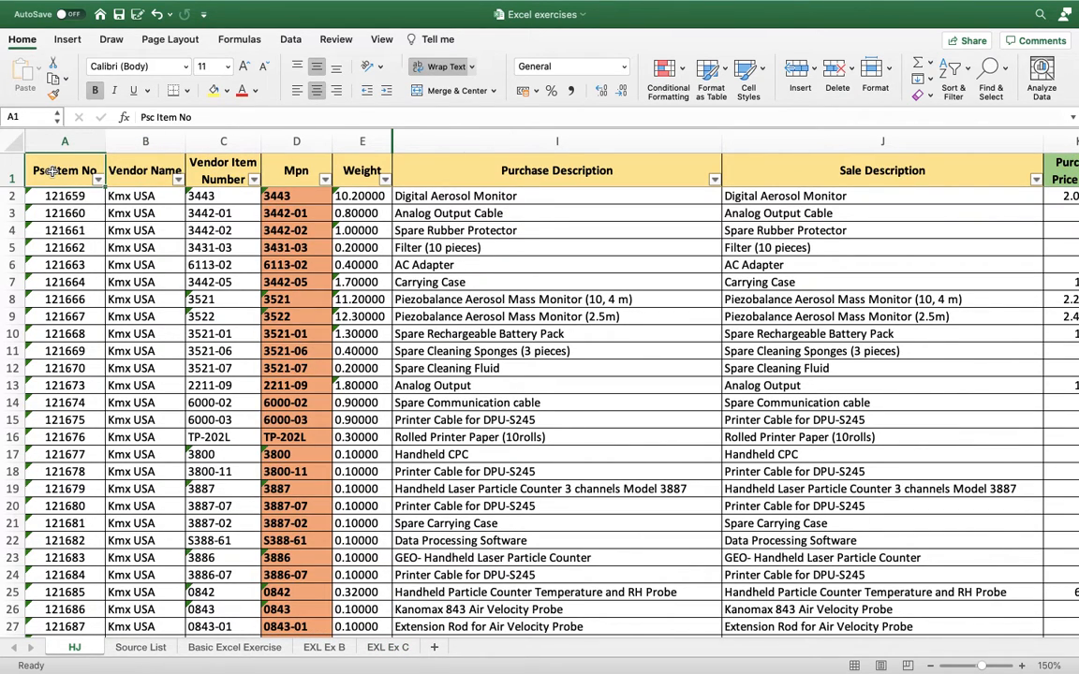
key("shift+Right")
key("shift+Right")
key("shift+Right")
key("shift+Right")
key("shift+Right")
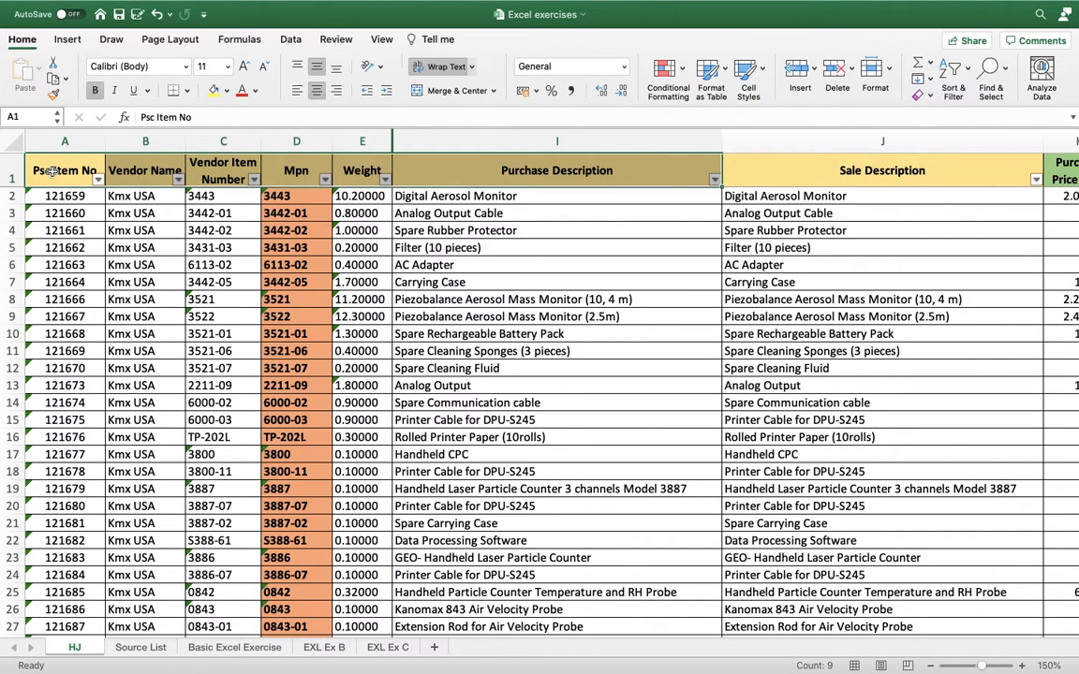
key("ctrl+shift+Right")
key("ctrl+shift+Down")
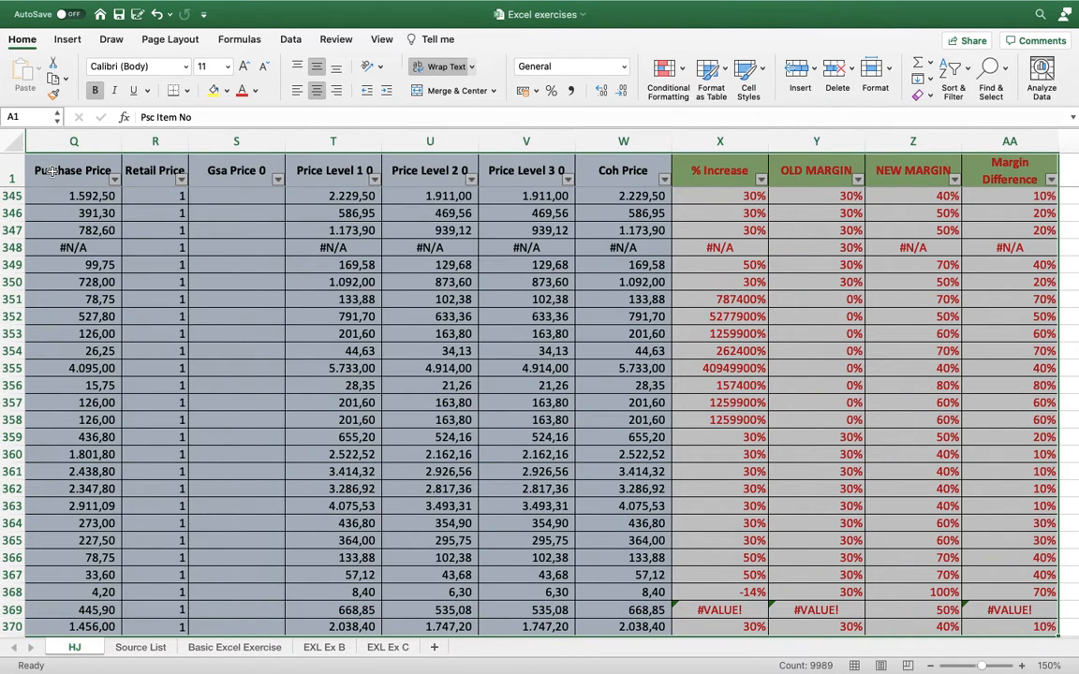
key("super+shift+f")
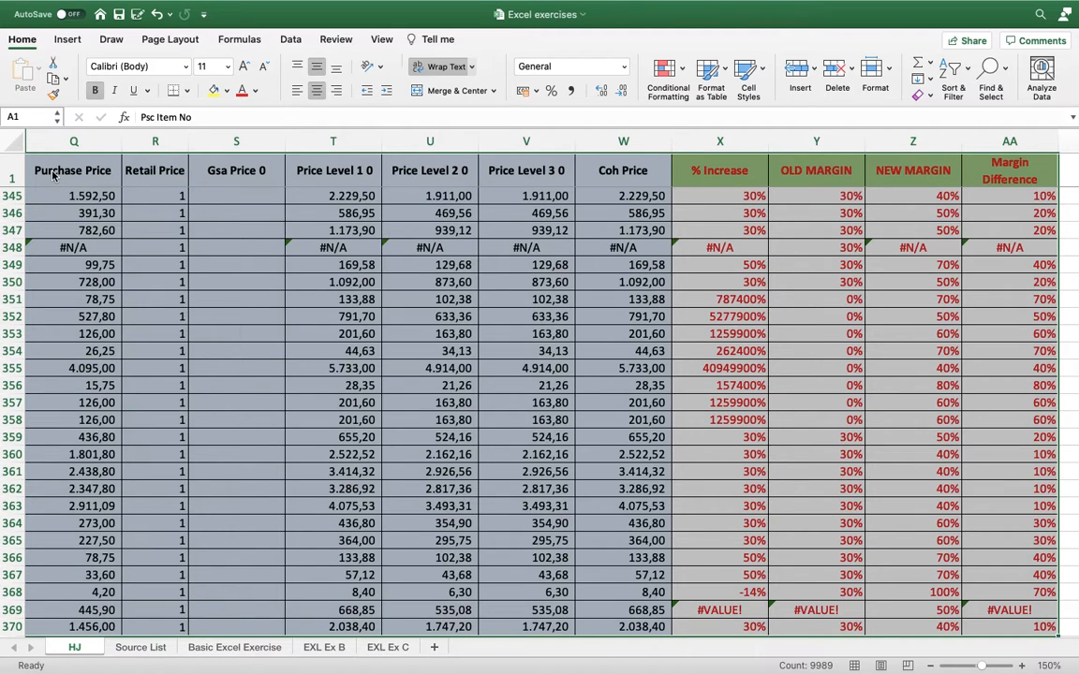
key("ctrl+Home")
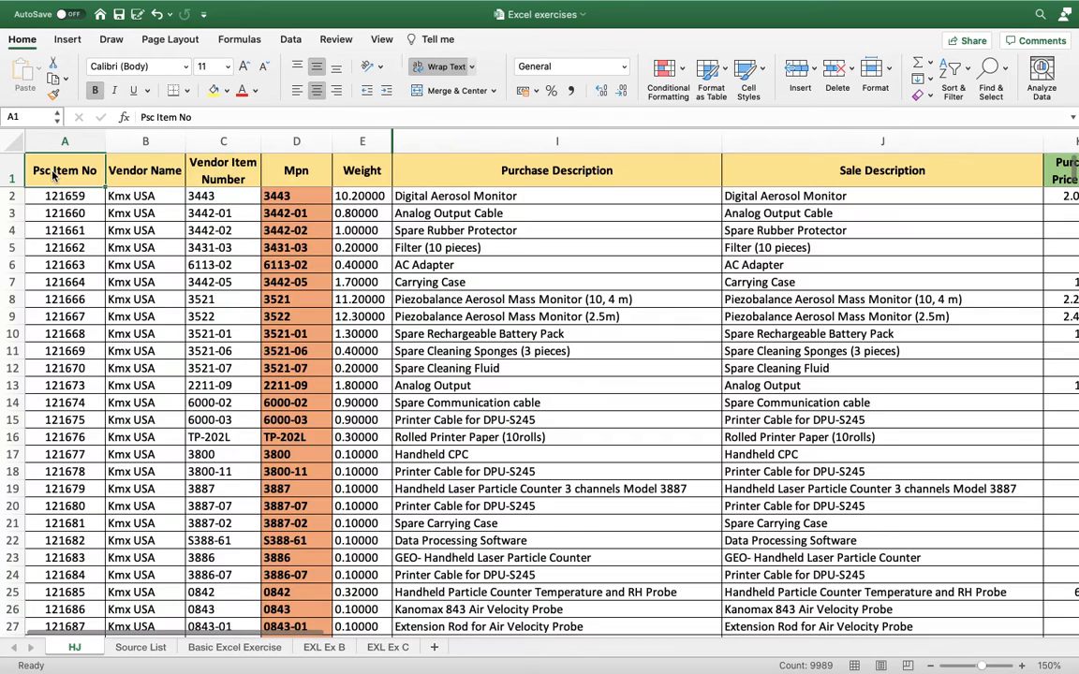
Select the HJ table again from A1 through column AA and its last row, add the header filter back, and return to A1.
key("super+shift+Right")
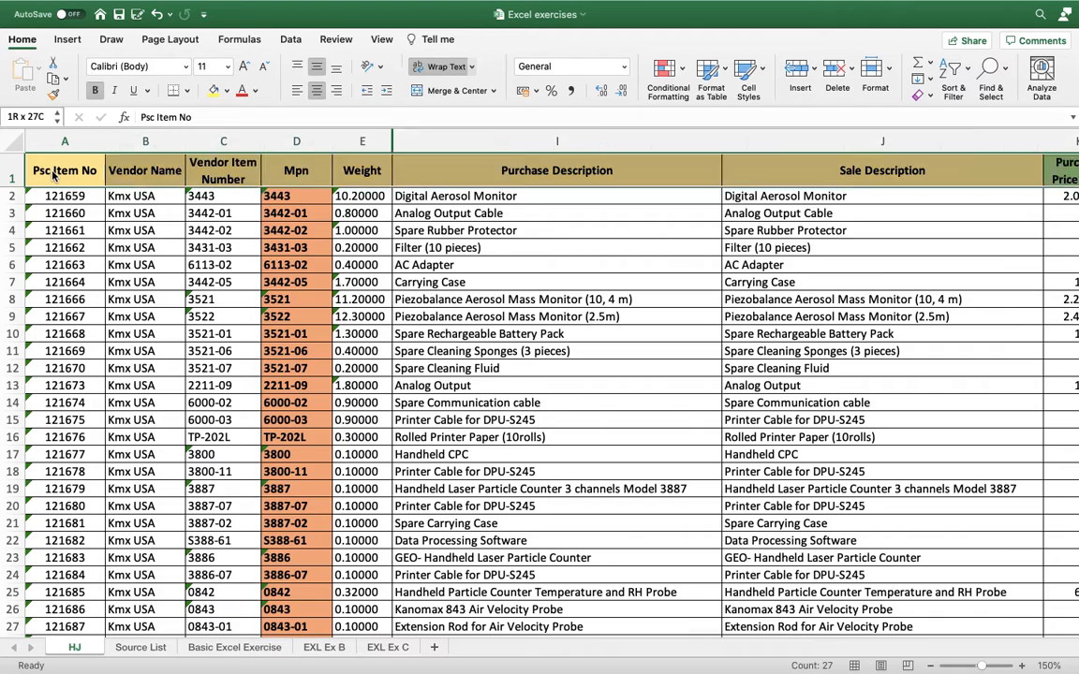
key("super+shift+Down")
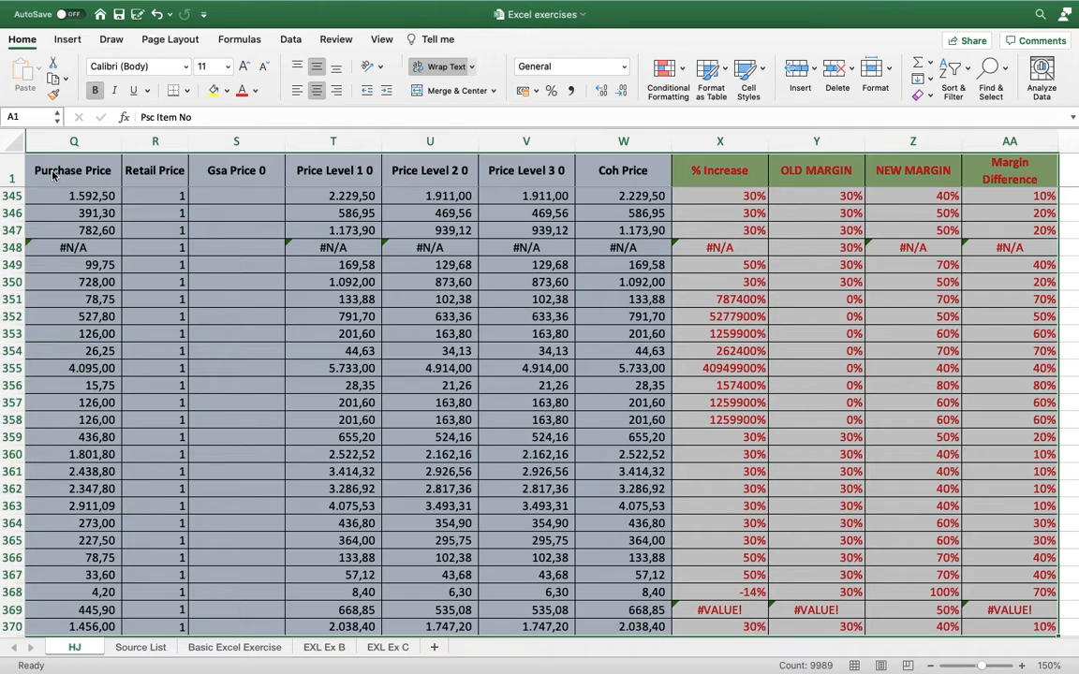
key("super+shift+f")
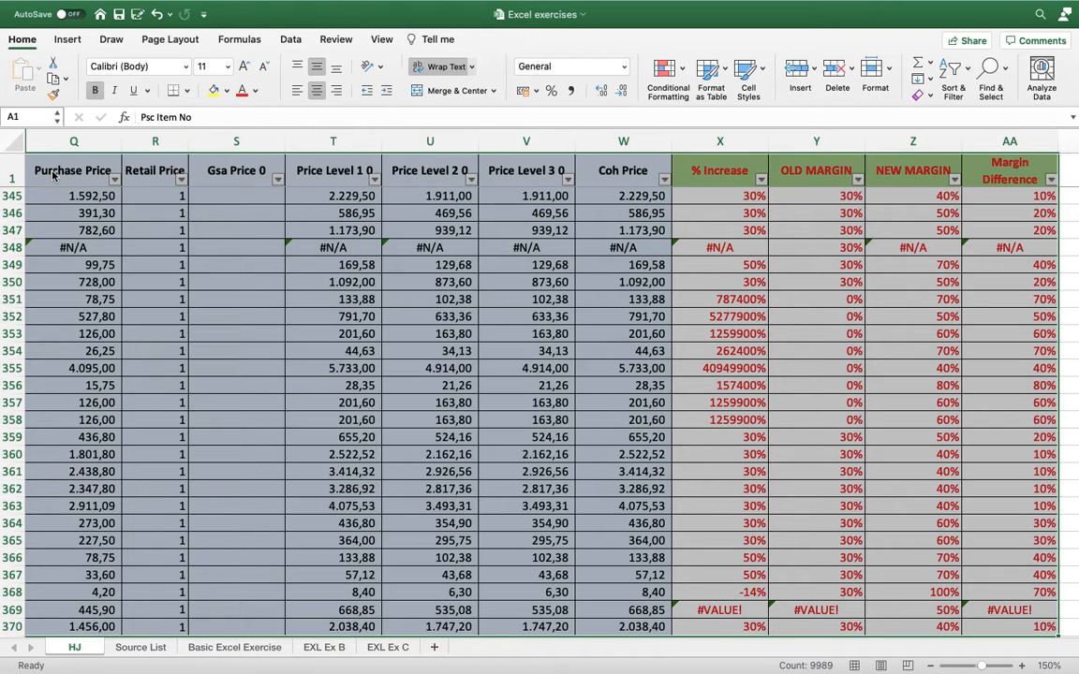
key("ctrl+Home")
key("Right")
key("Left")
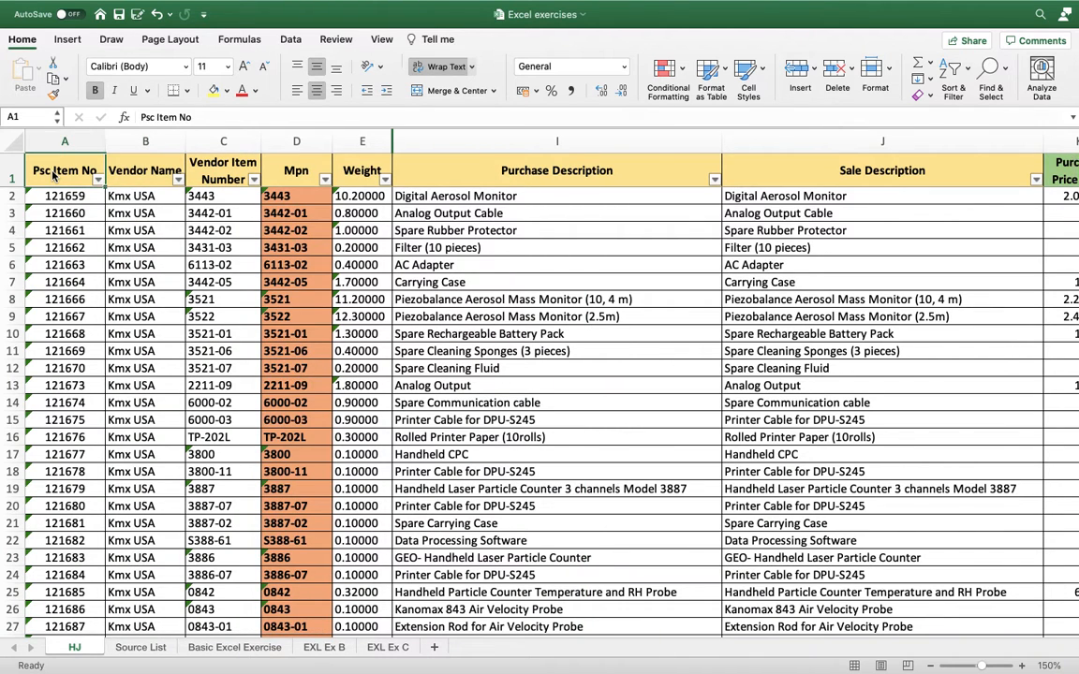
key("Down")
key("Down")
key("Up")
key("Up")
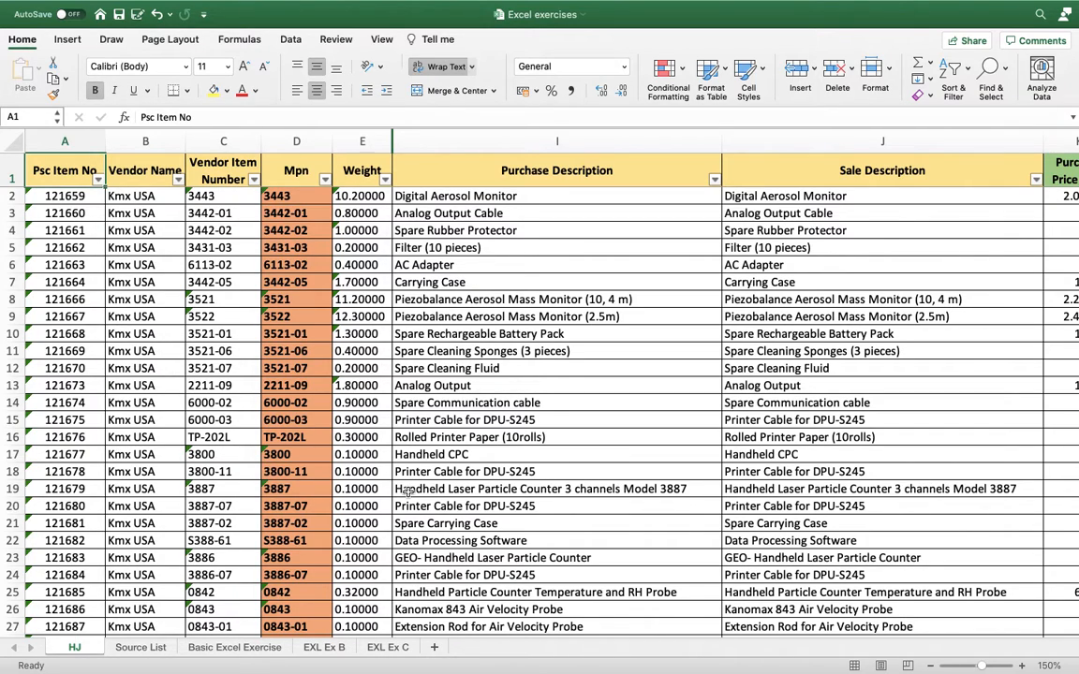
Look through the item numbers in the Psc Item No column down to row 122, and return to the column's start.
key("Down")
key("Down")
key("Down")
key("Down")
key("Down")
key("Down")
key("Down")
key("Down")
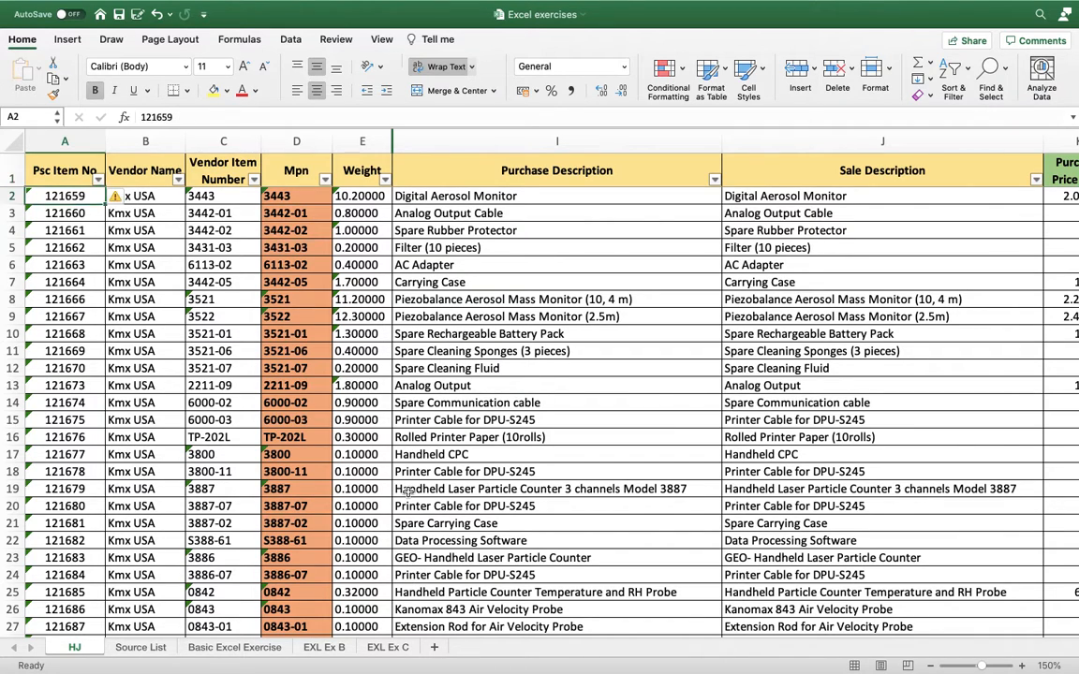
key("Down")
key("Down")
key("Down")
key("Down")
key("Down")
key("Down")
key("Down")
key("Down")
key("Down")
key("Down")
key("Down")
key("Down")
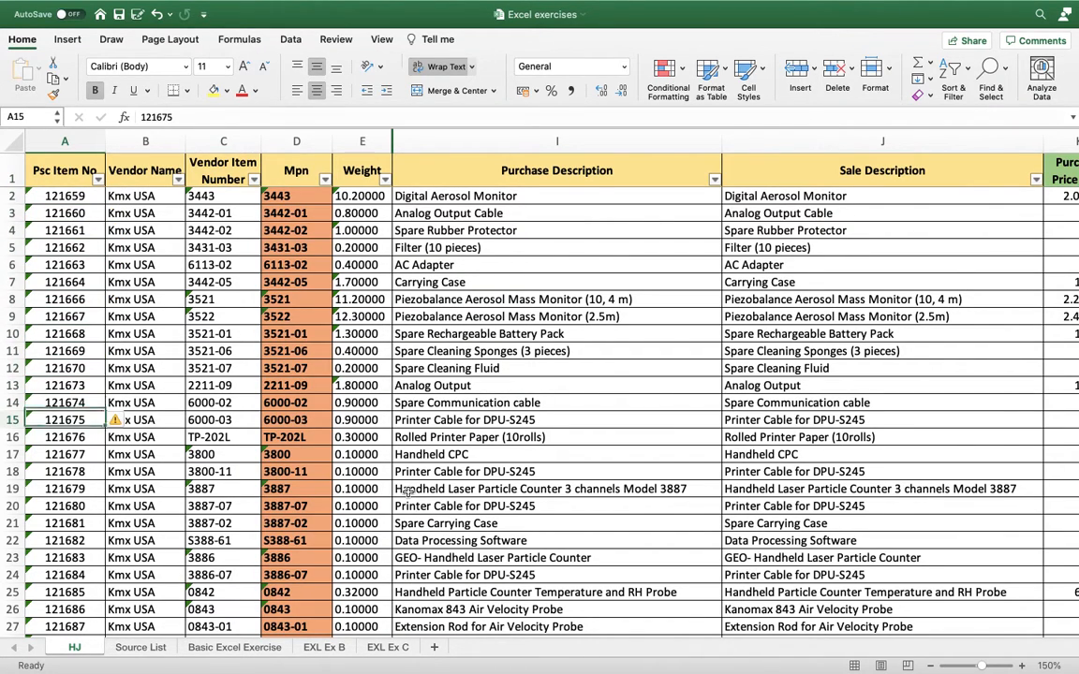
key("Down")
key("Down")
key("Down")
key("Down")
key("Down")
key("Down")
key("Down")
key("Down")
key("Down")
key("Down")
key("Down")
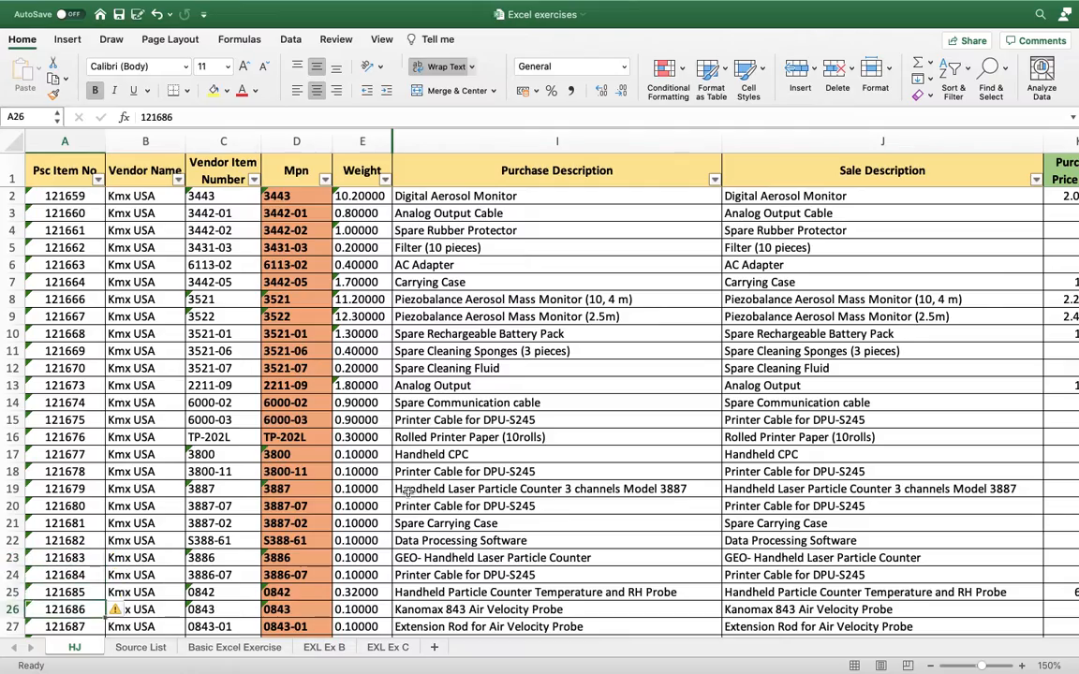
key("Down")
key("Down")
key("Down")
key("Down")
key("Down")
key("Down")
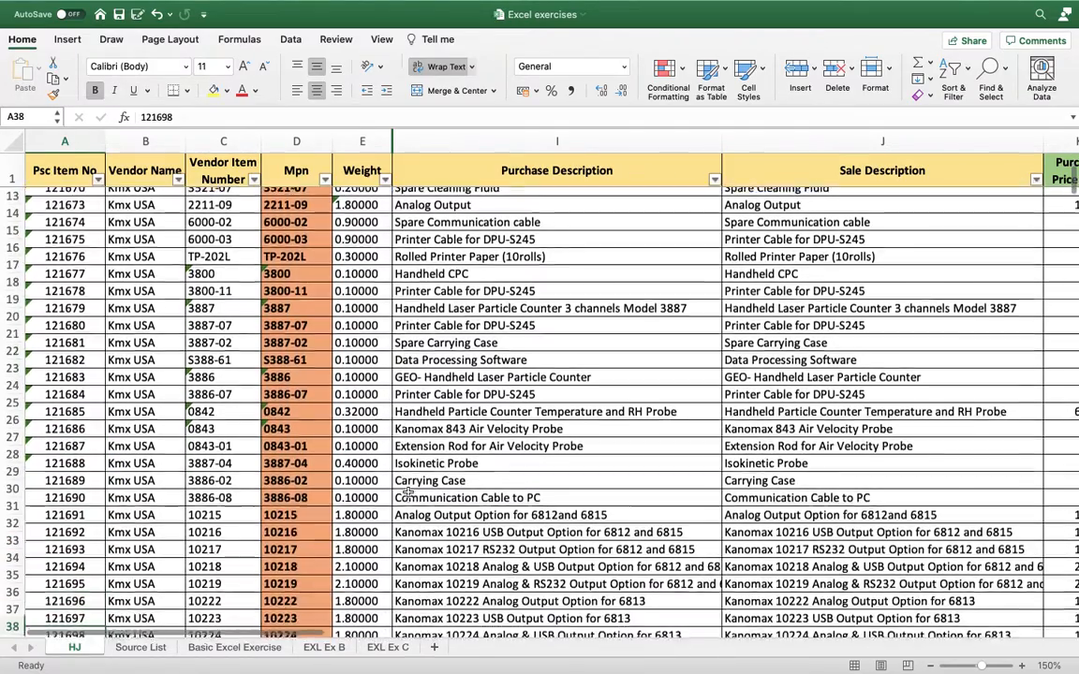
key("Down")
key("Down")
key("Up")
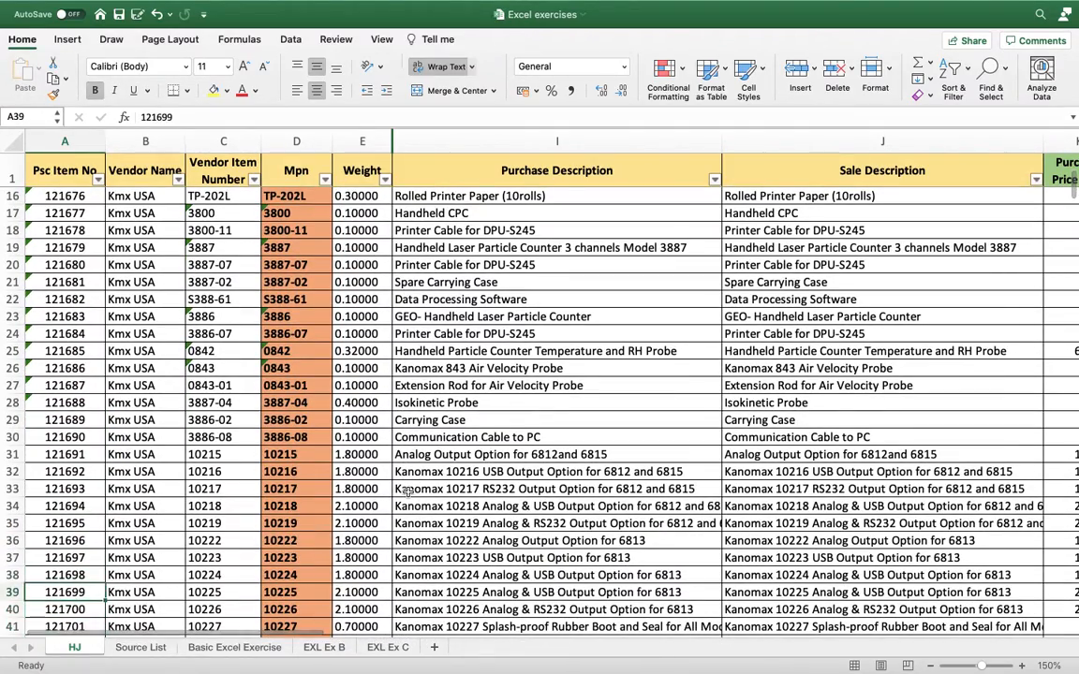
key("Down")
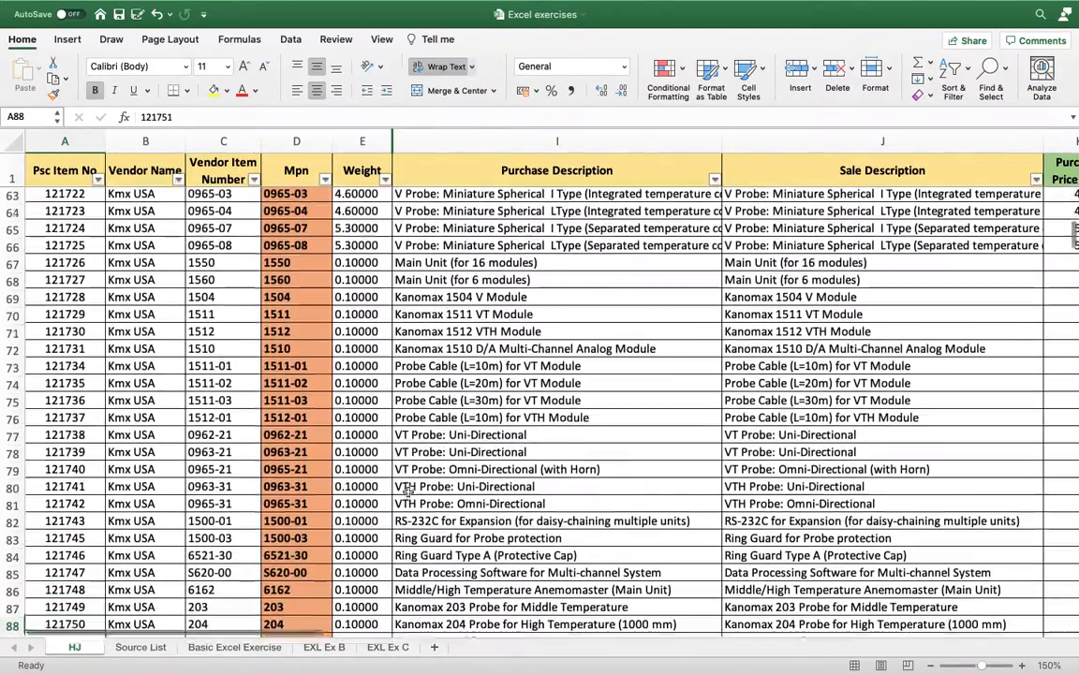
key("Down")
key("Down")
key("Down")
key("Down")
key("Down")
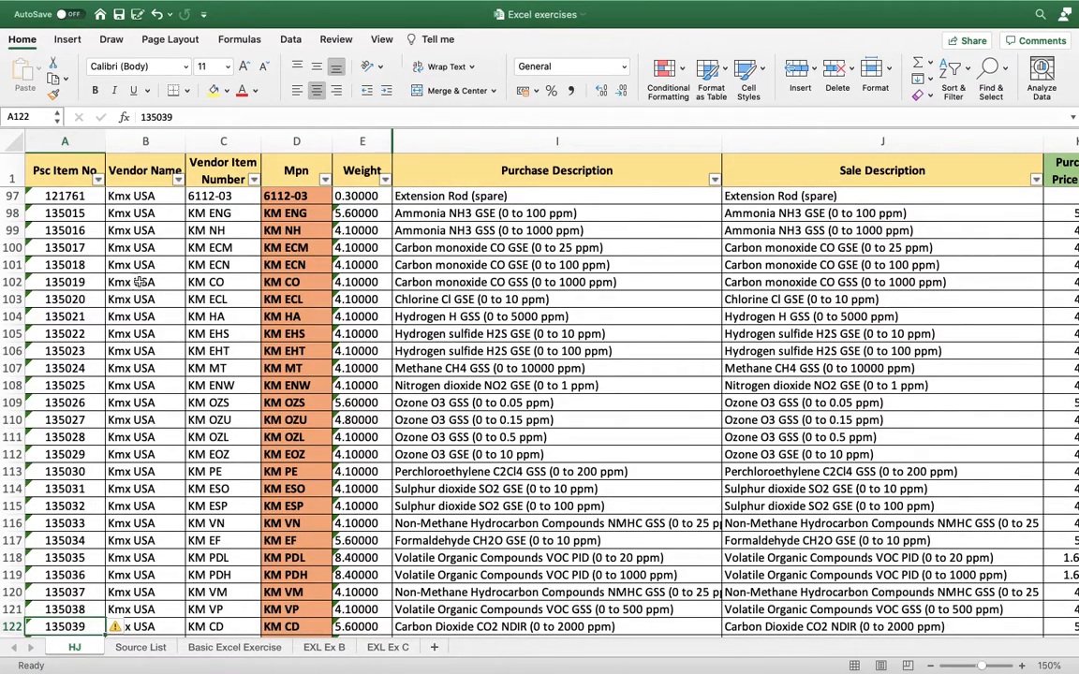
left_click(44, 165)
key("Down")
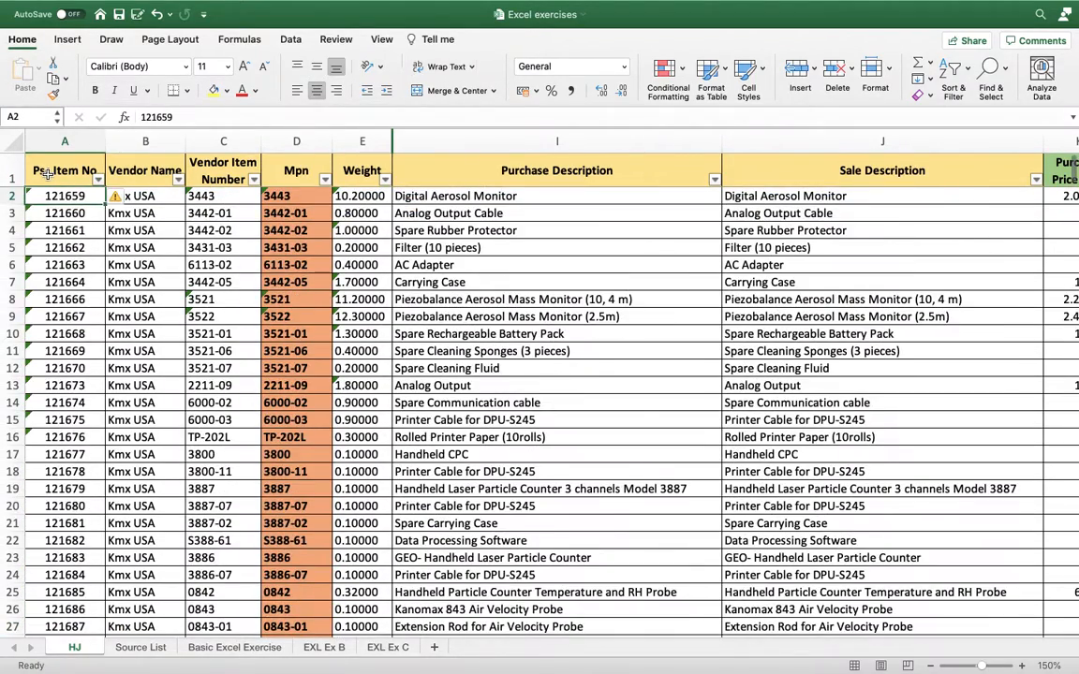
Filter the Psc Item No column by searching for 135100, and close the filter options.
left_click(47, 173)
left_click(140, 171)
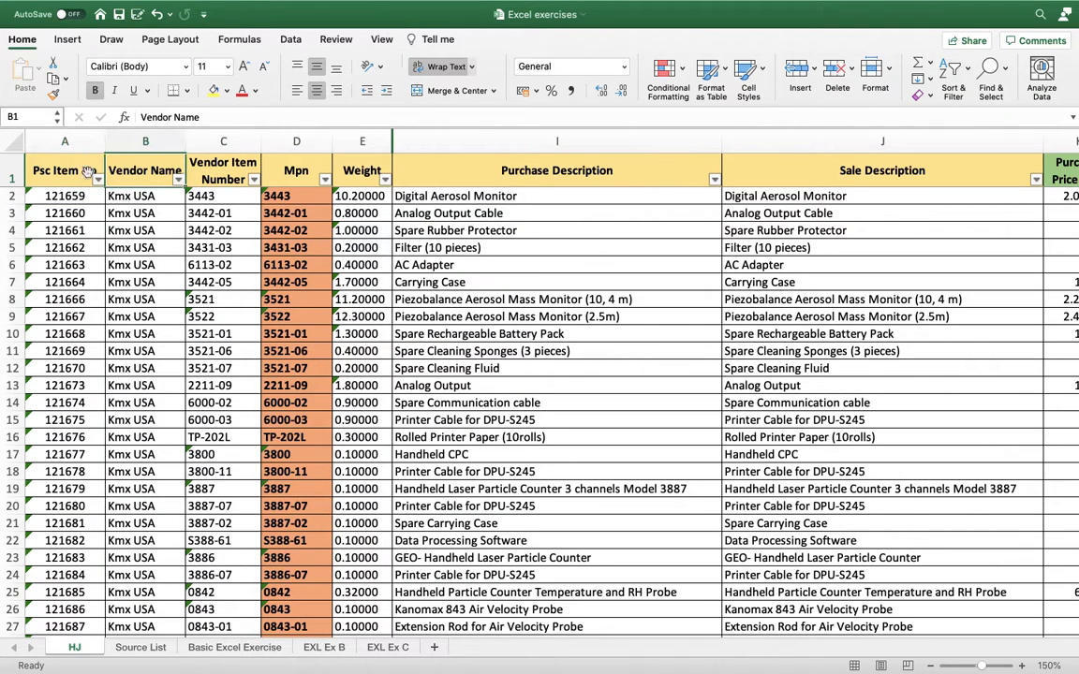
left_click(82, 172)
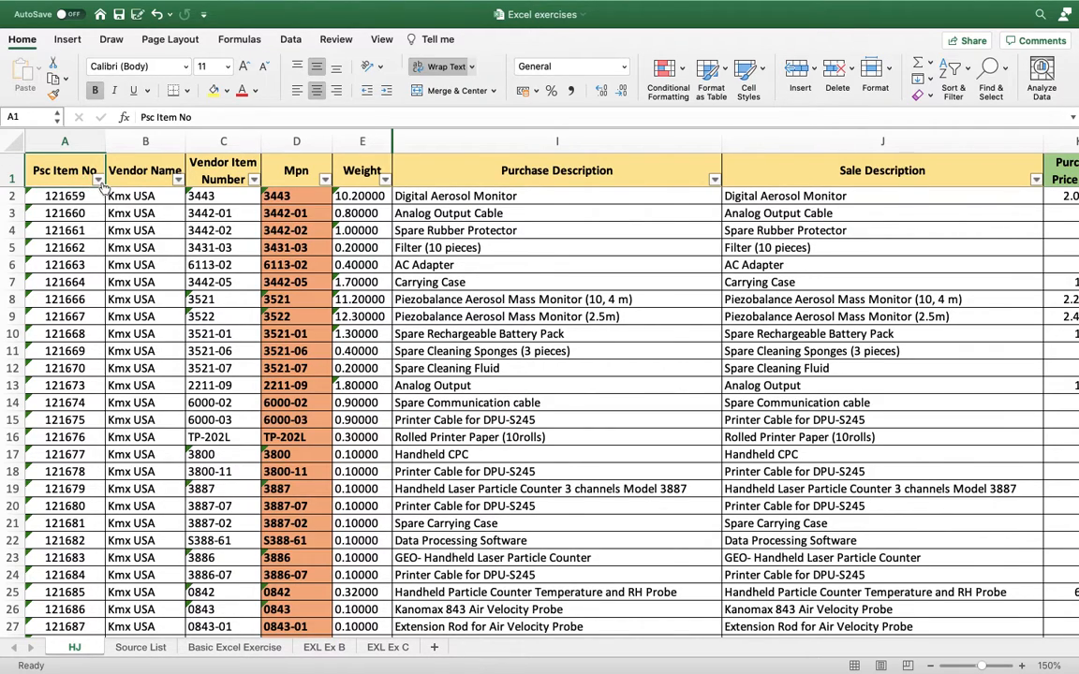
left_click(99, 181)
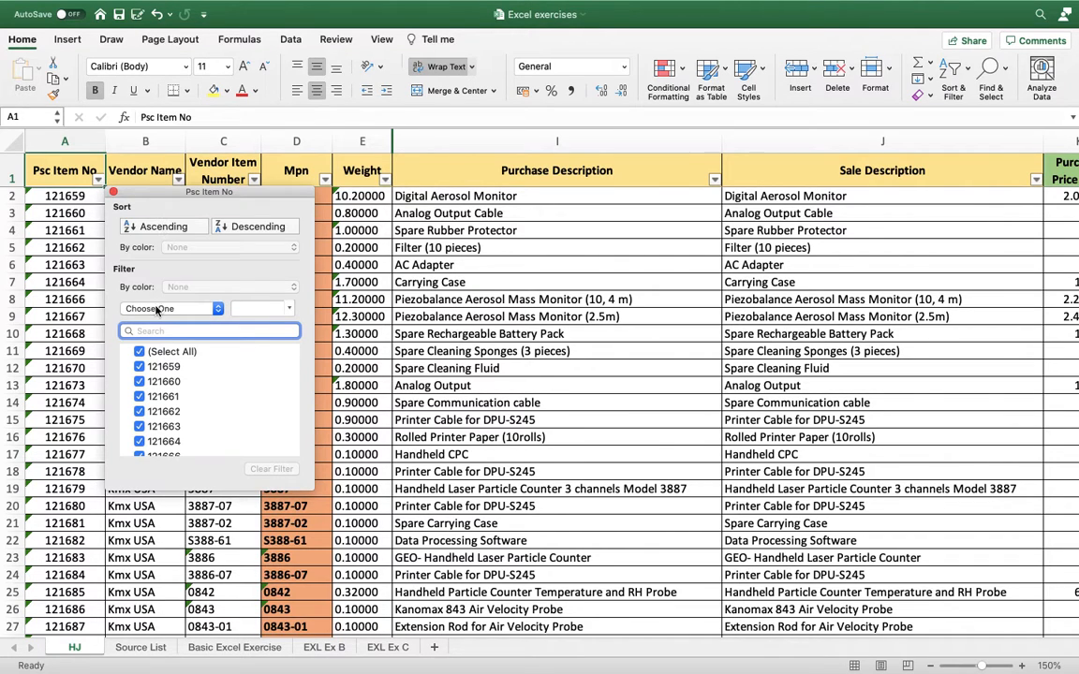
type("13")
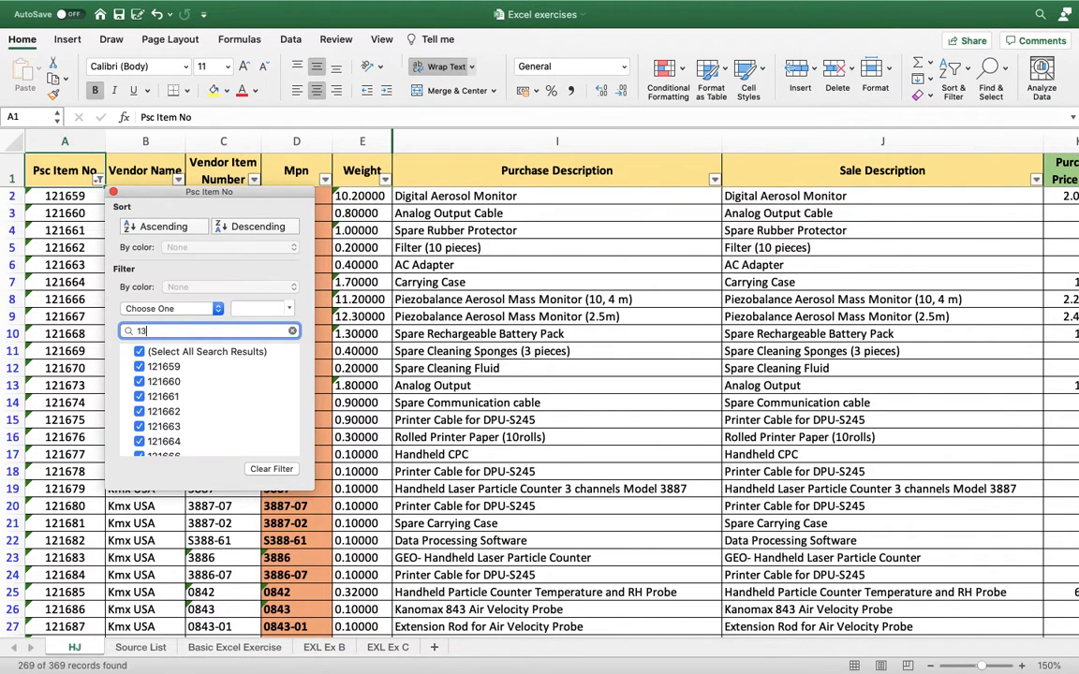
type("5100")
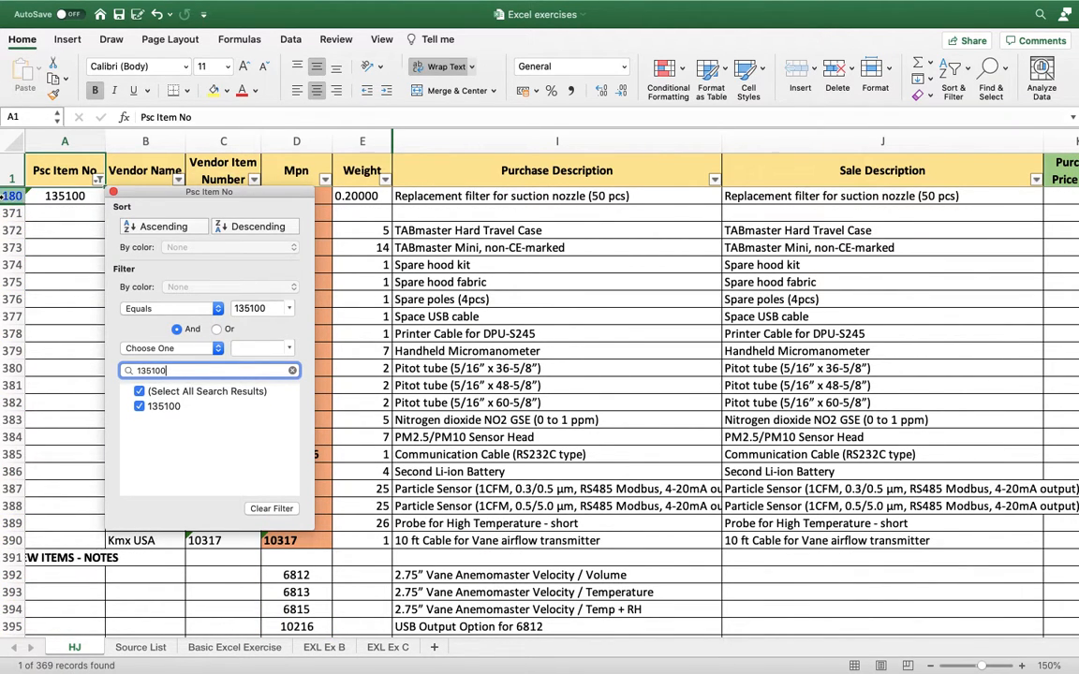
left_click(15, 197)
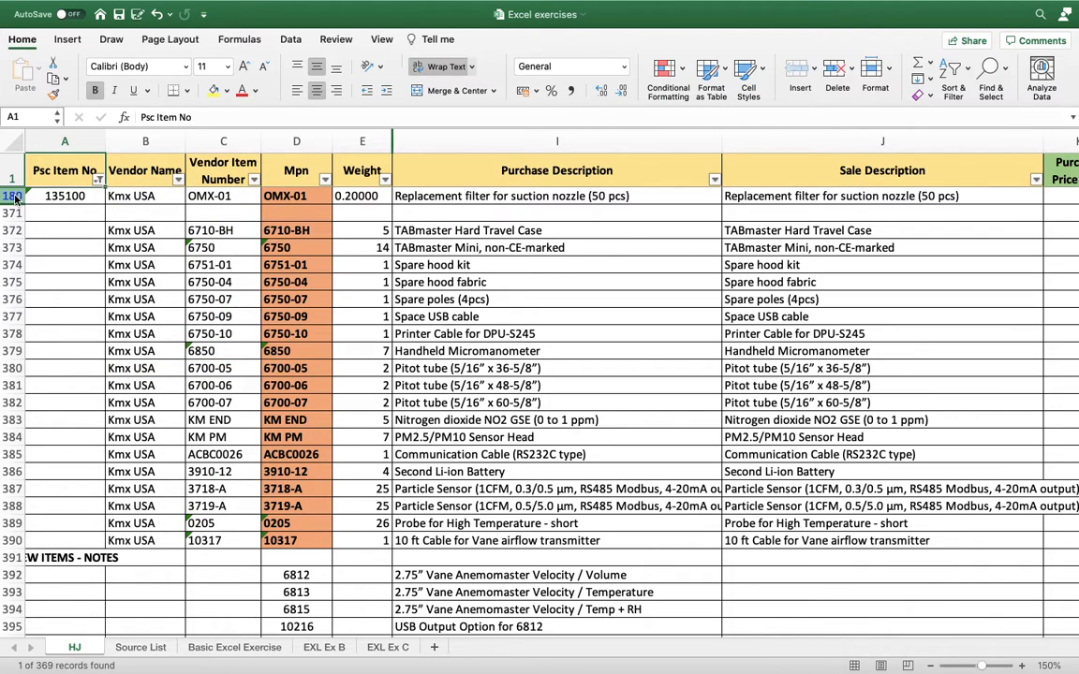
Highlight the whole row of item 135100 with a yellow fill, and select its item number cell.
left_click(15, 197)
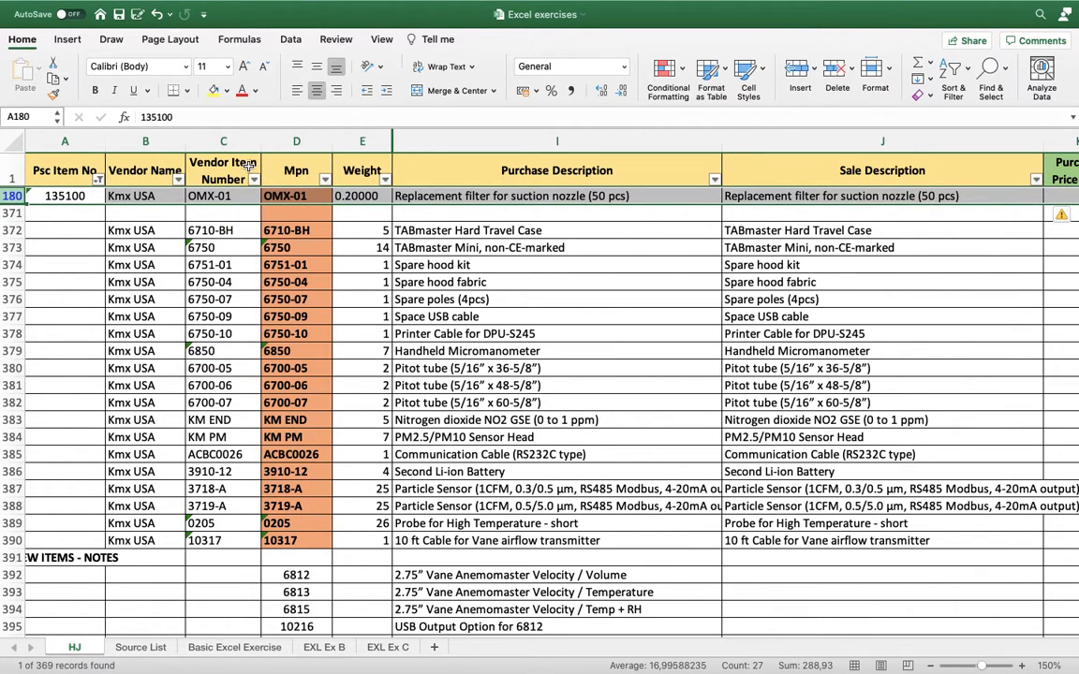
left_click(225, 91)
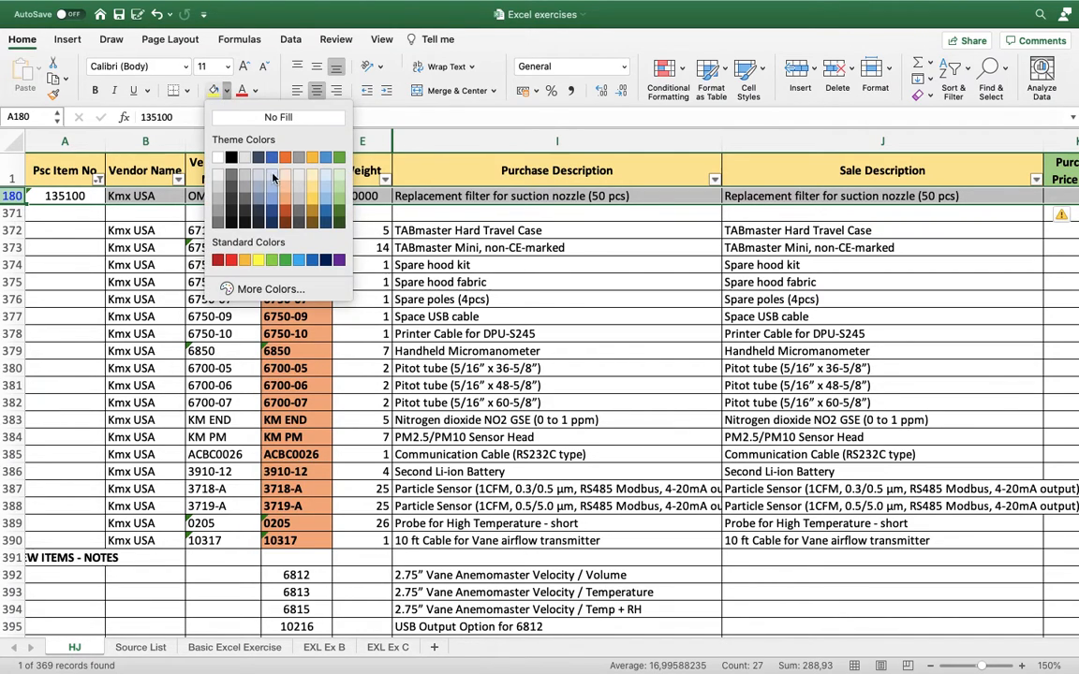
left_click(260, 261)
left_click(86, 195)
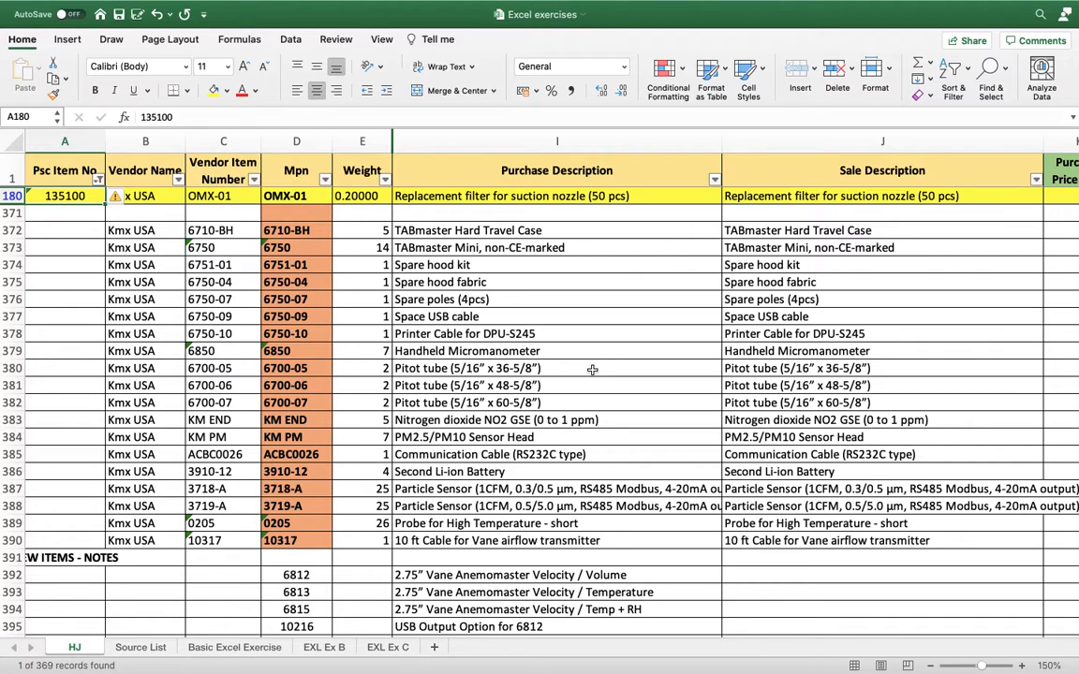
Clear the filter from the Psc Item No column and close the filter options.
left_click(98, 179)
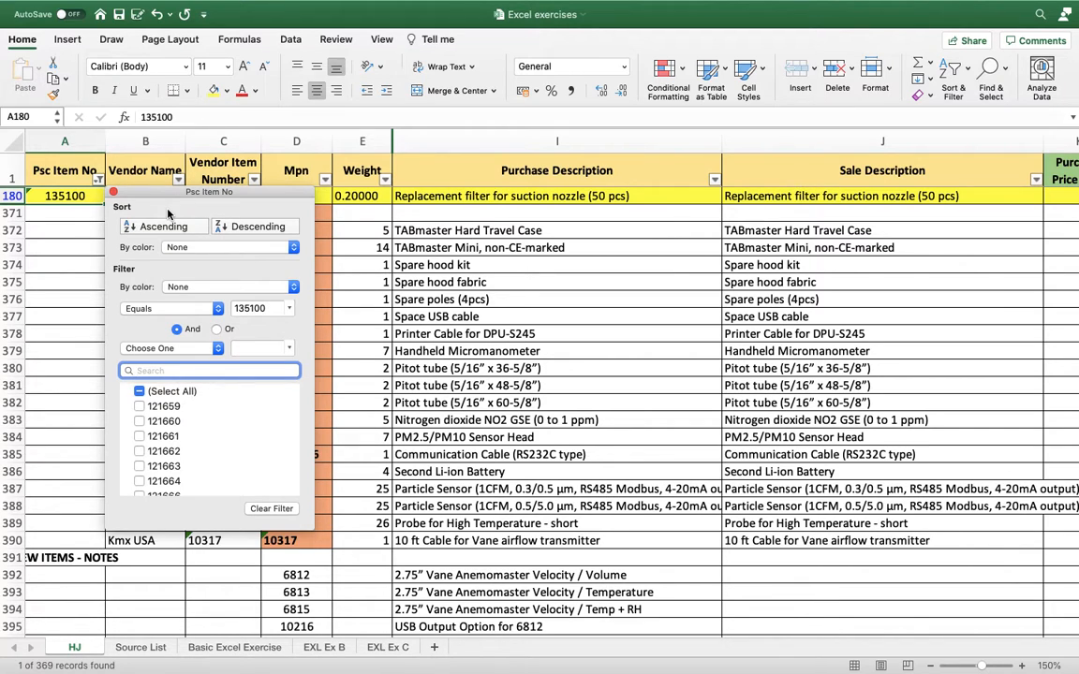
left_click(268, 509)
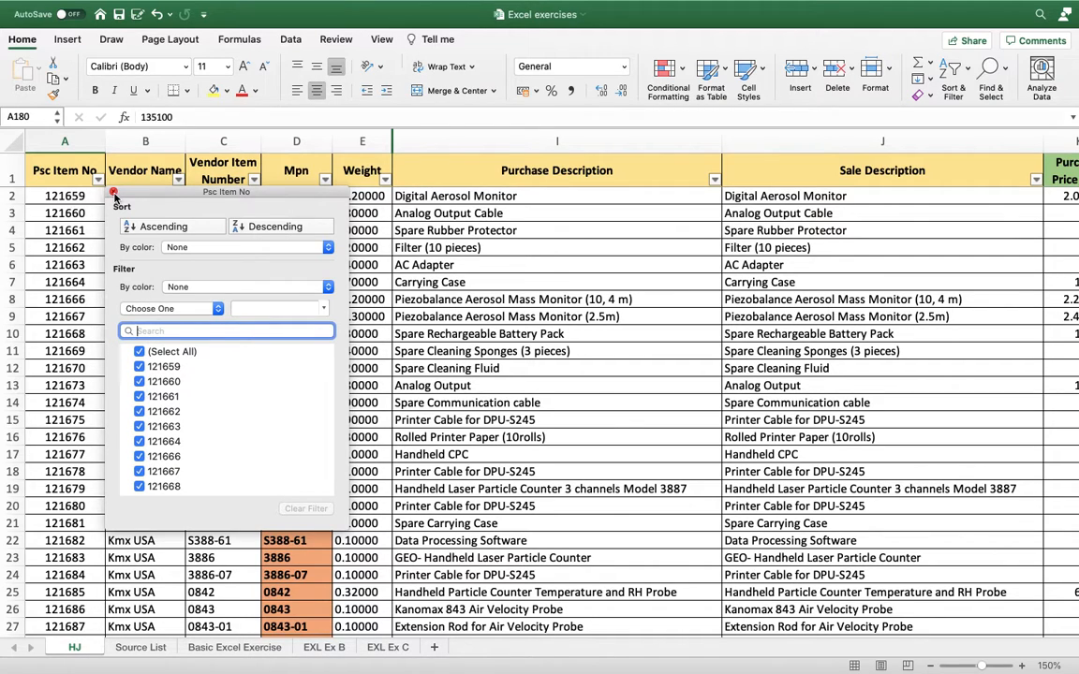
left_click(113, 191)
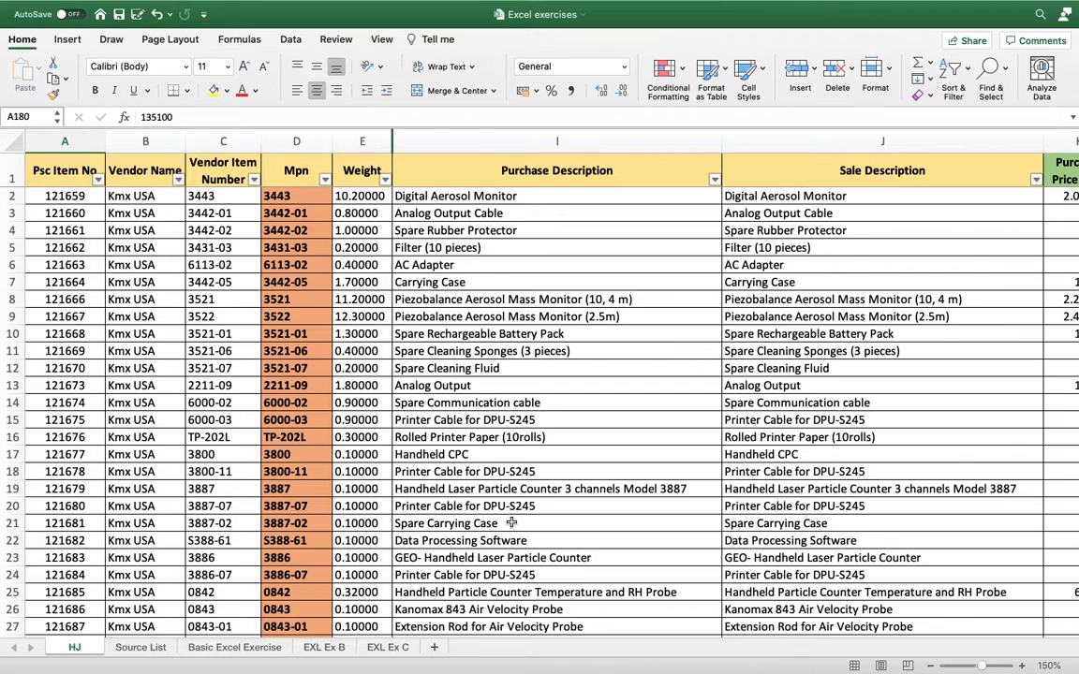
Add two new blank sheets to the workbook after the HJ sheet.
left_click(438, 648)
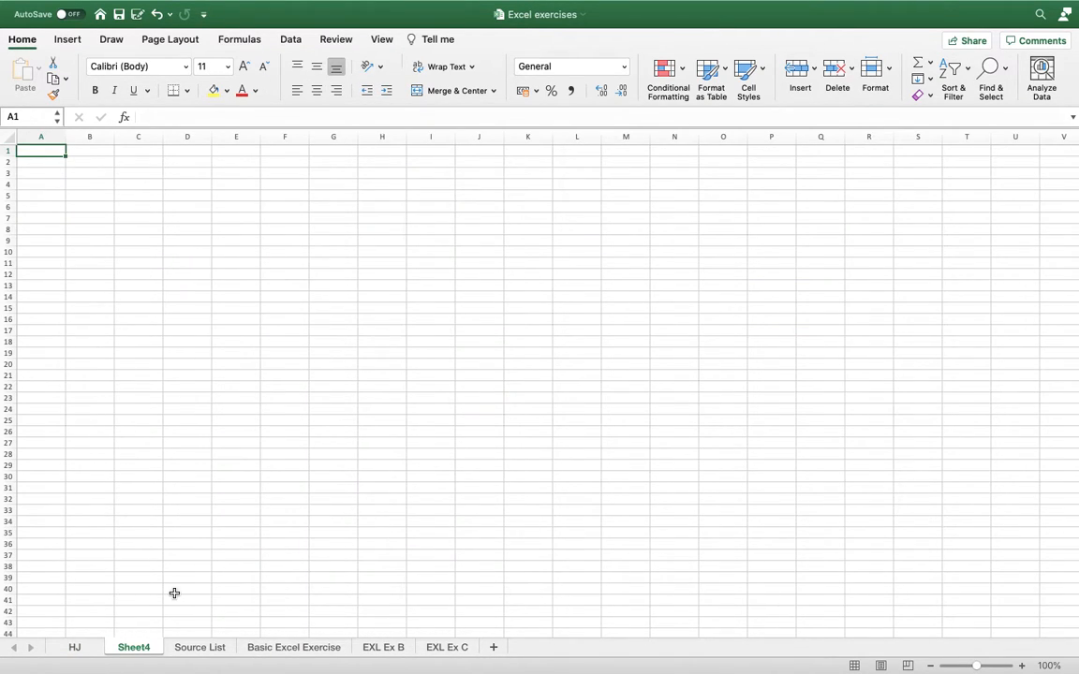
left_click(494, 650)
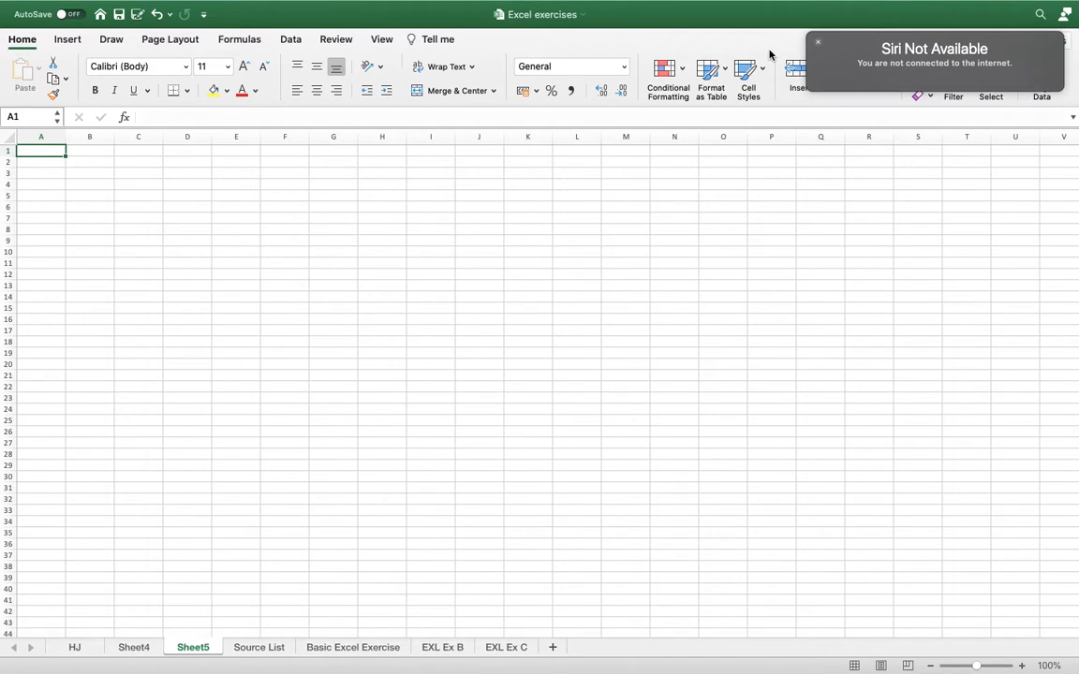